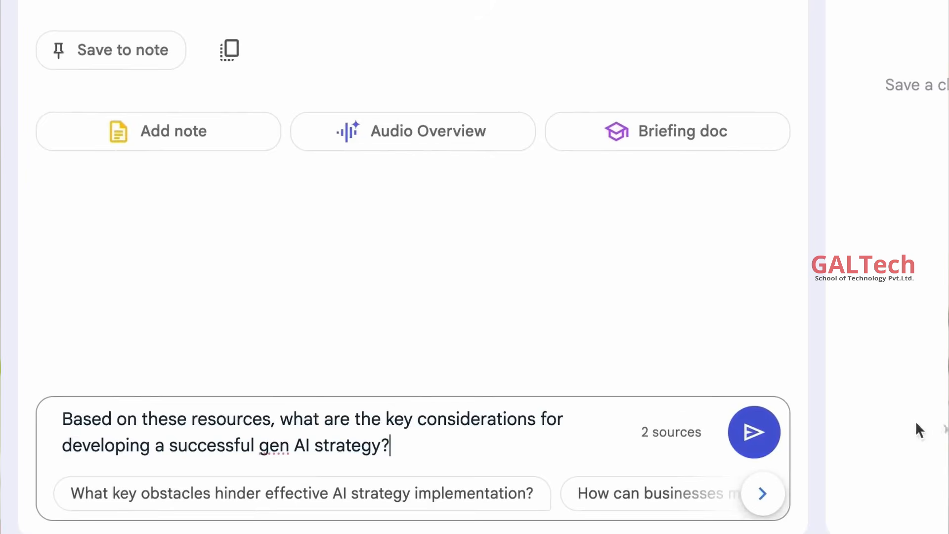
Ask what the key considerations are for developing a successful gen AI strategy based on the two sources, and read through the answer
key(Return)
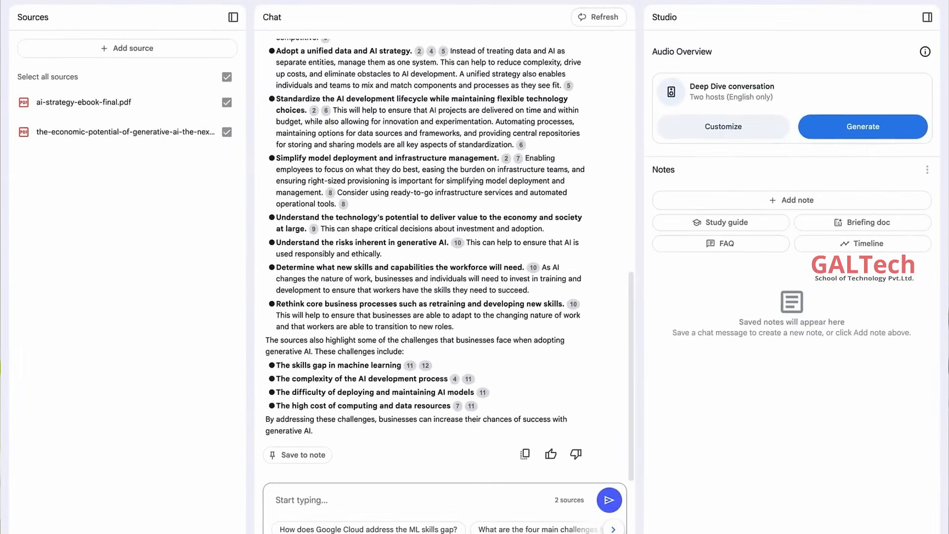
scroll(538, 390, up, 10)
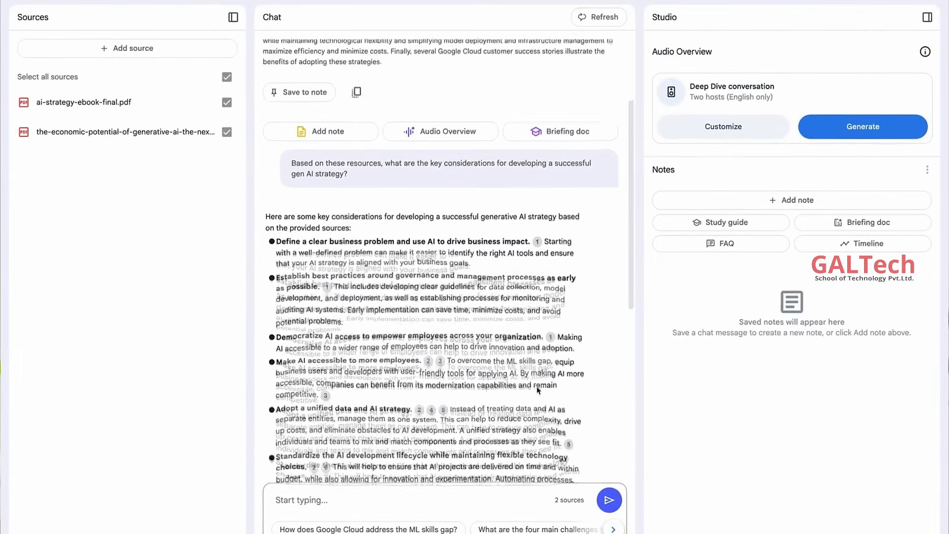
scroll(538, 390, down, 1)
scroll(537, 387, up, 3)
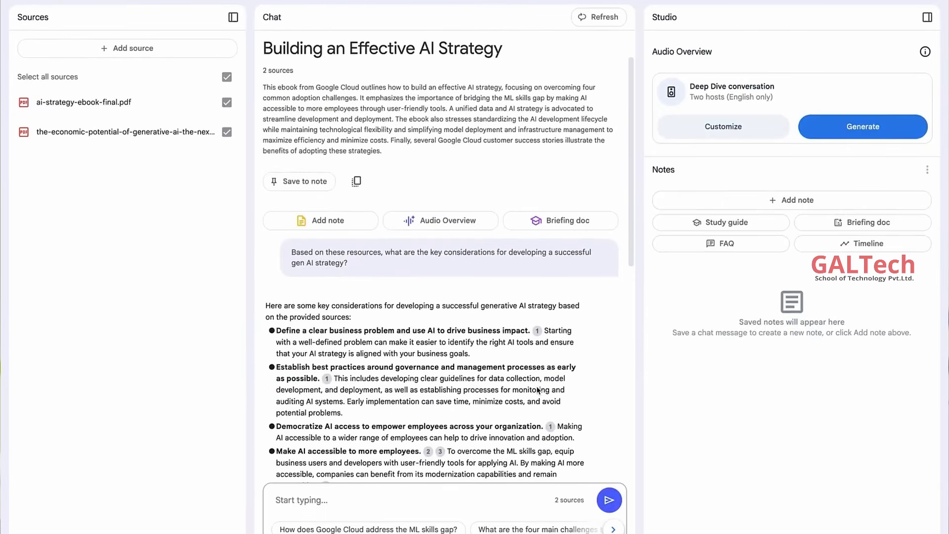
scroll(538, 391, up, 1)
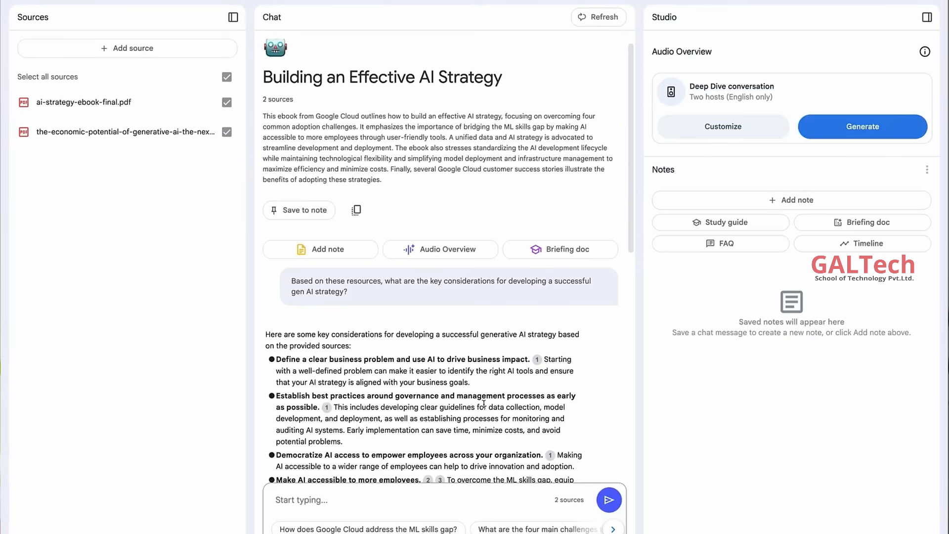
scroll(484, 404, down, 5)
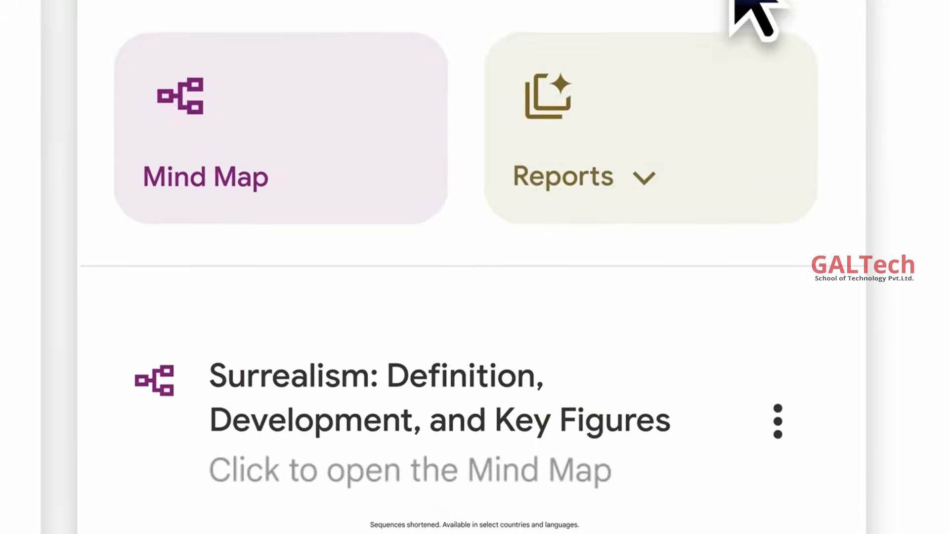
Generate a Video Overview from the Art History 107 sources and play The World of Surrealism in full screen
click(732, 1)
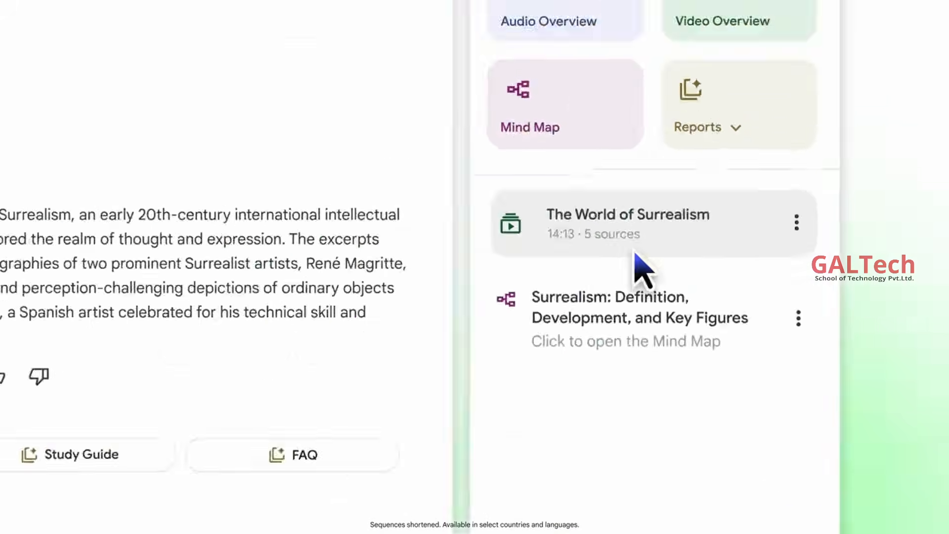
click(431, 316)
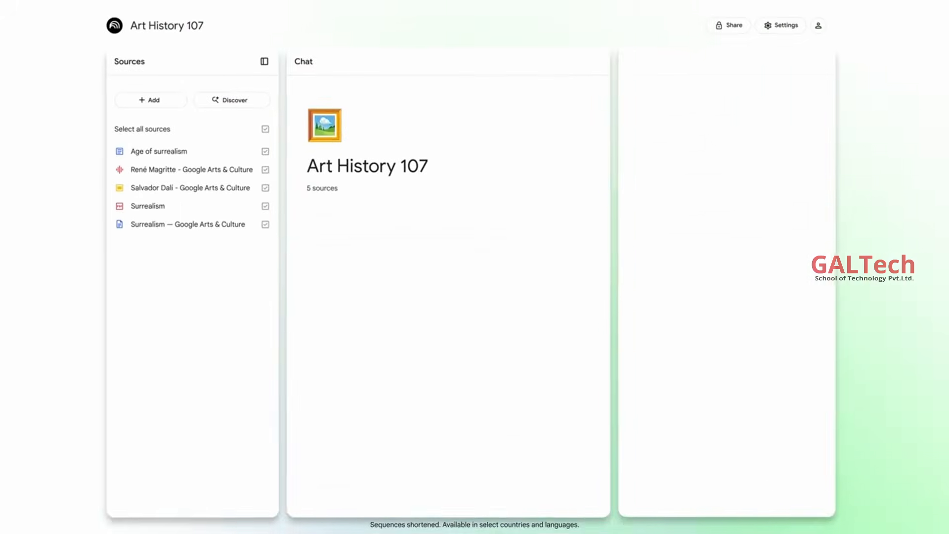
click(685, 459)
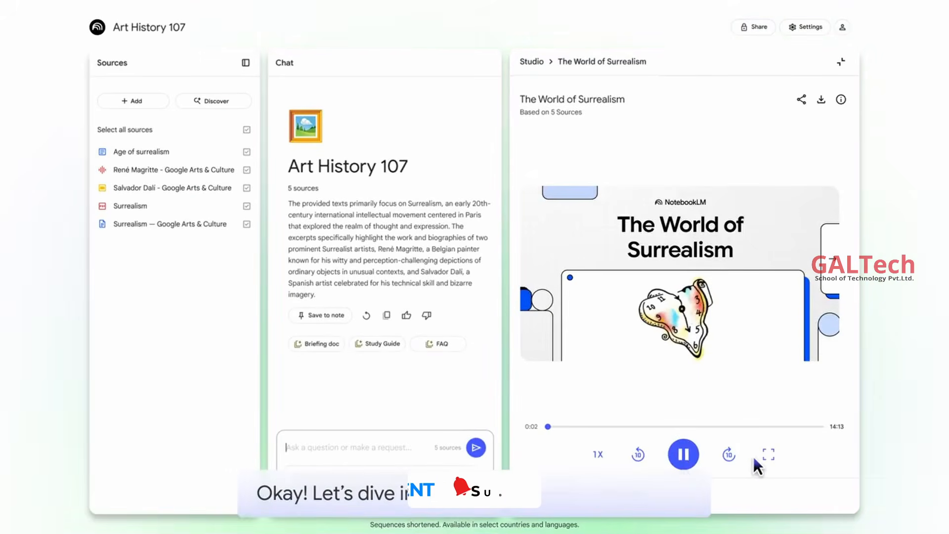
click(768, 454)
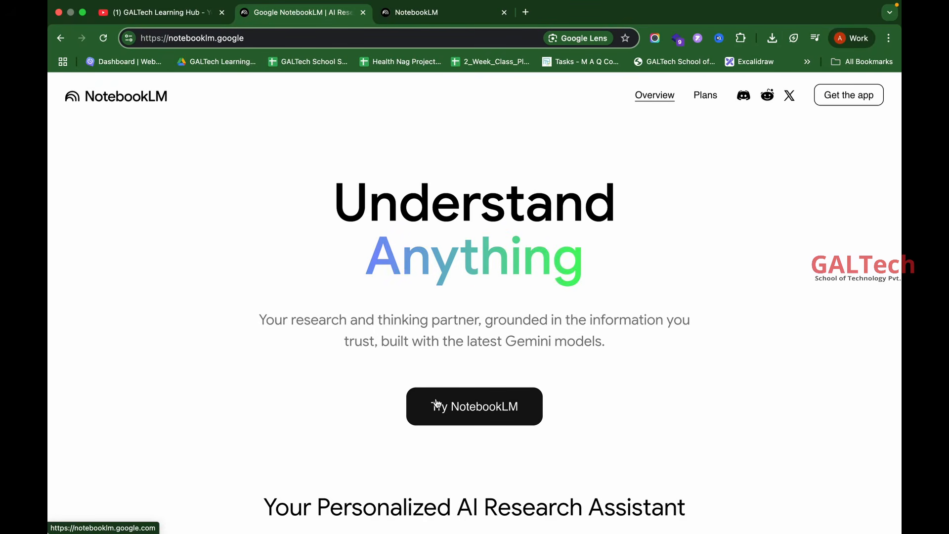
Go to the NotebookLM home page and open the featured notebook William Shakespeare: The complete plays
click(421, 27)
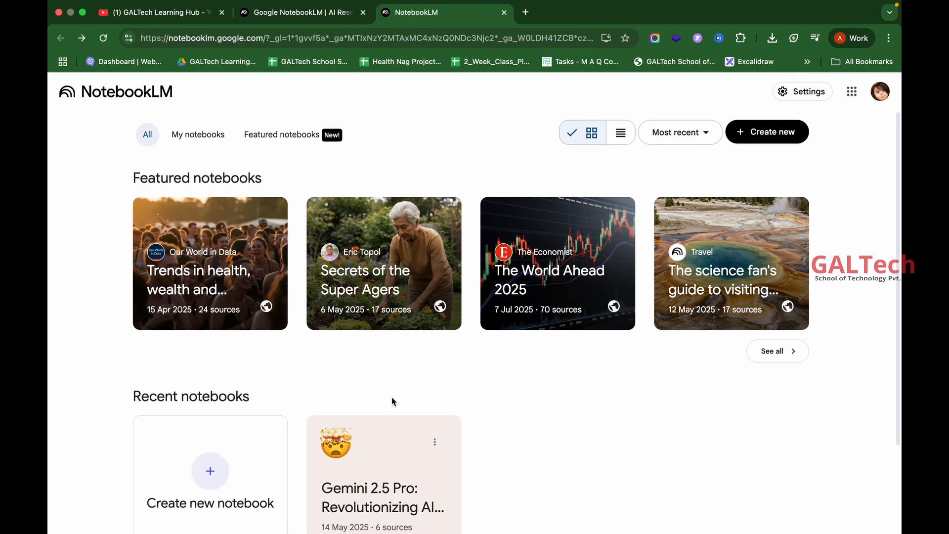
click(292, 139)
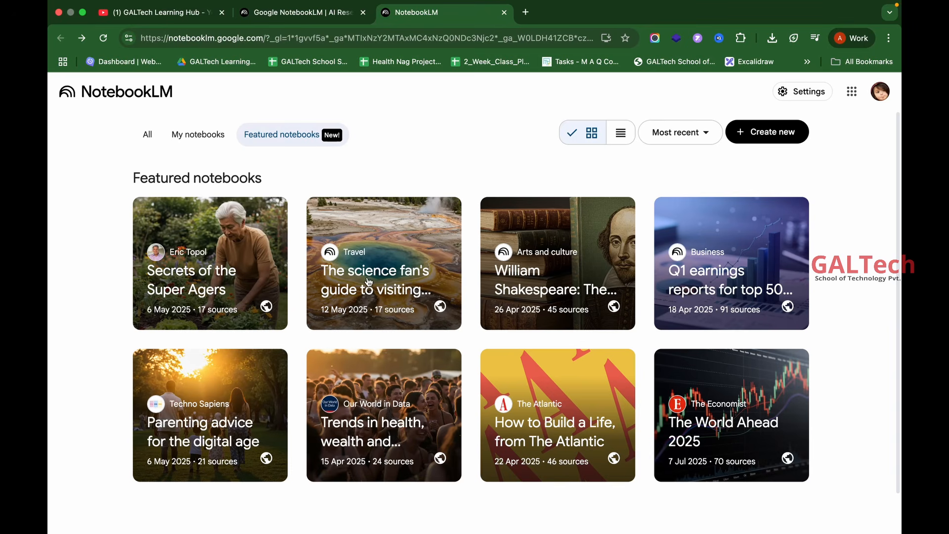
click(570, 267)
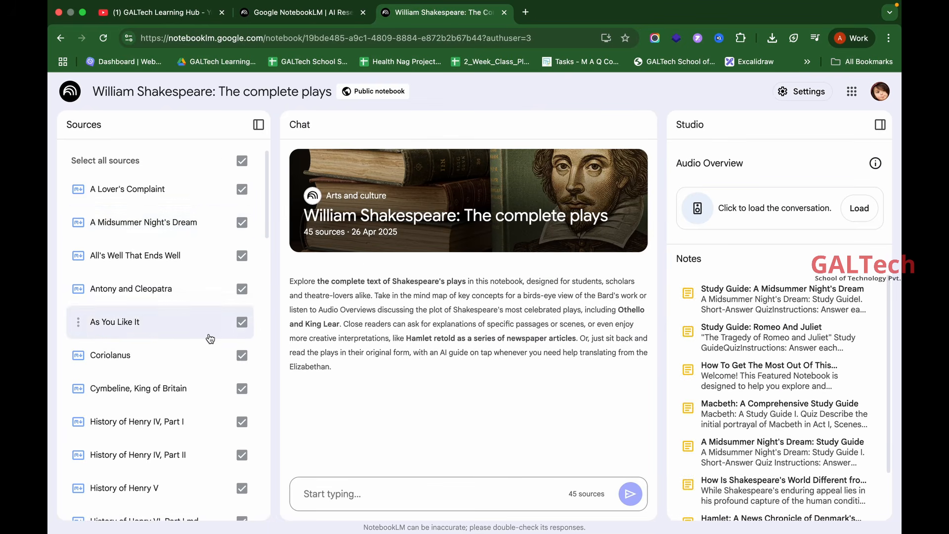
Examine the Shakespeare notebook's introduction and source list, including the source guide of A Lover's Complaint
drag(318, 281, 488, 364)
click(450, 277)
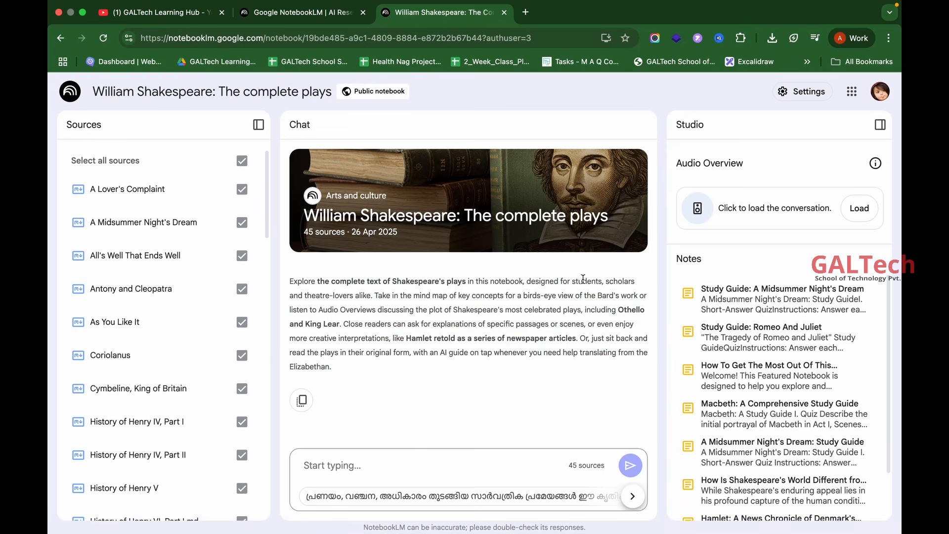
drag(319, 295, 405, 295)
click(401, 295)
scroll(196, 227, down, 20)
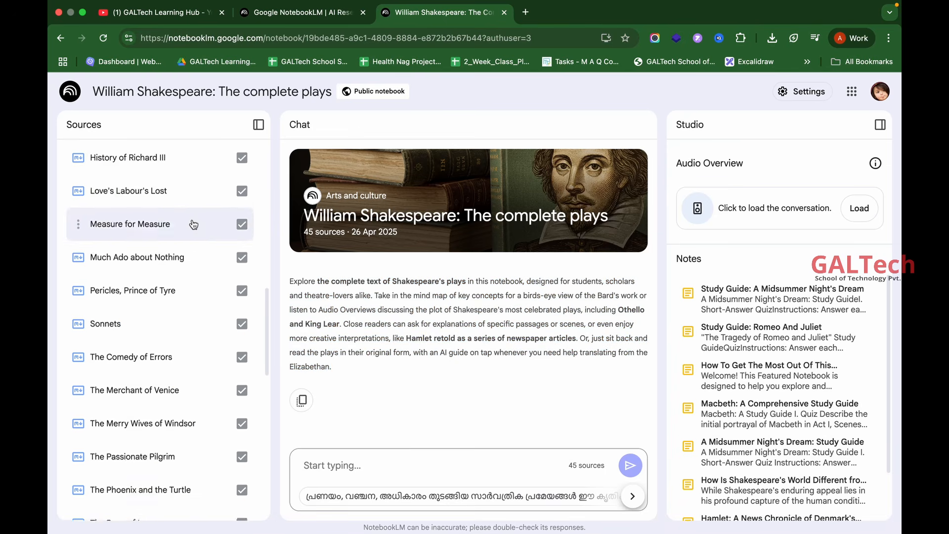
scroll(190, 212, up, 20)
click(140, 188)
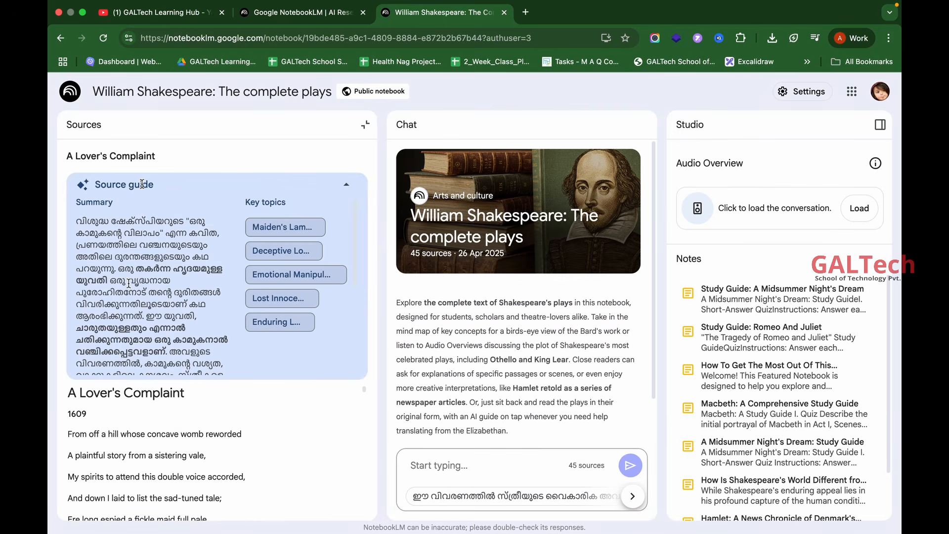
click(365, 125)
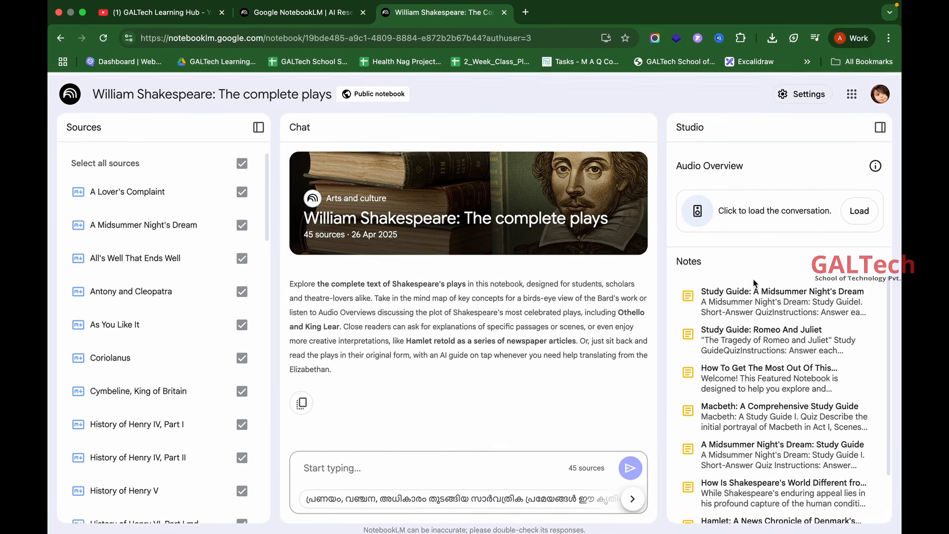
Look over the notebook's saved notes and load its Audio Overview conversation
scroll(754, 283, down, 2)
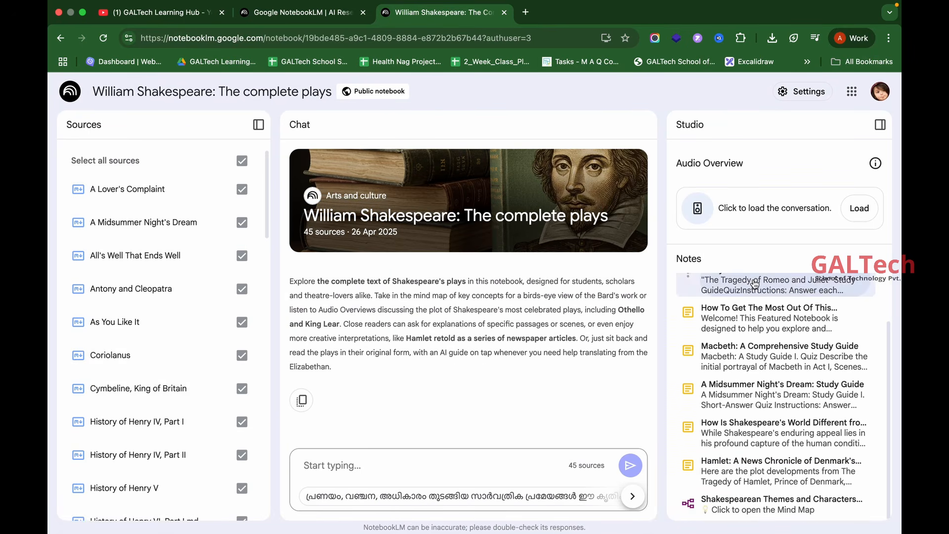
click(852, 216)
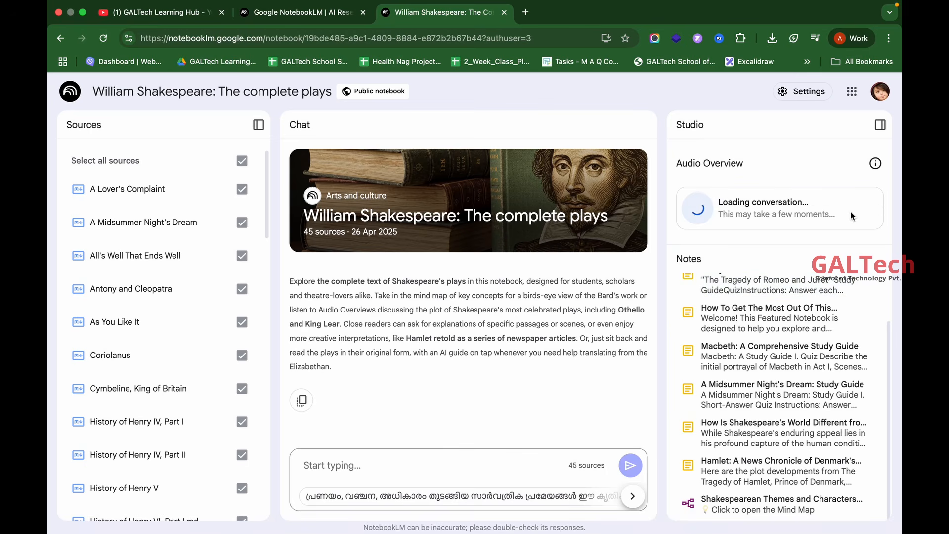
click(409, 469)
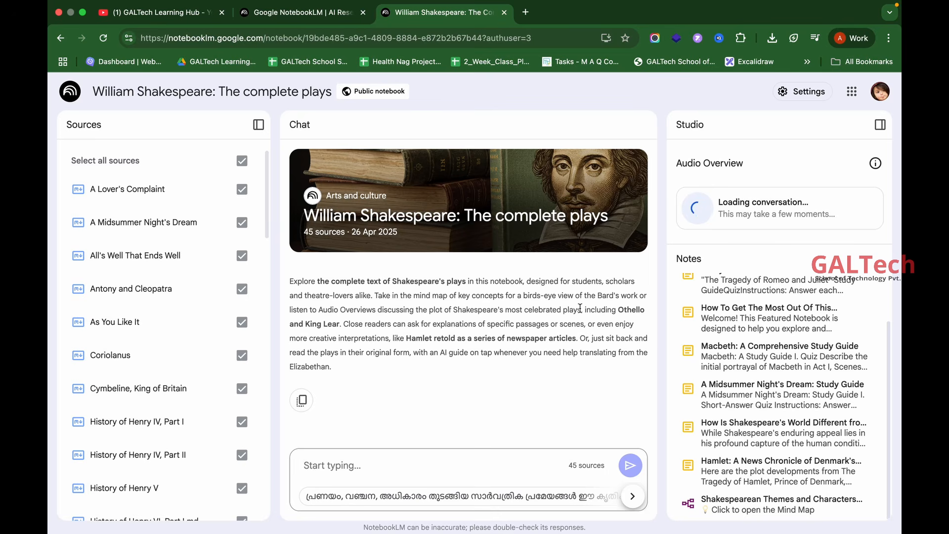
Examine the languages offered for the output language override, and leave the settings without saving
click(793, 97)
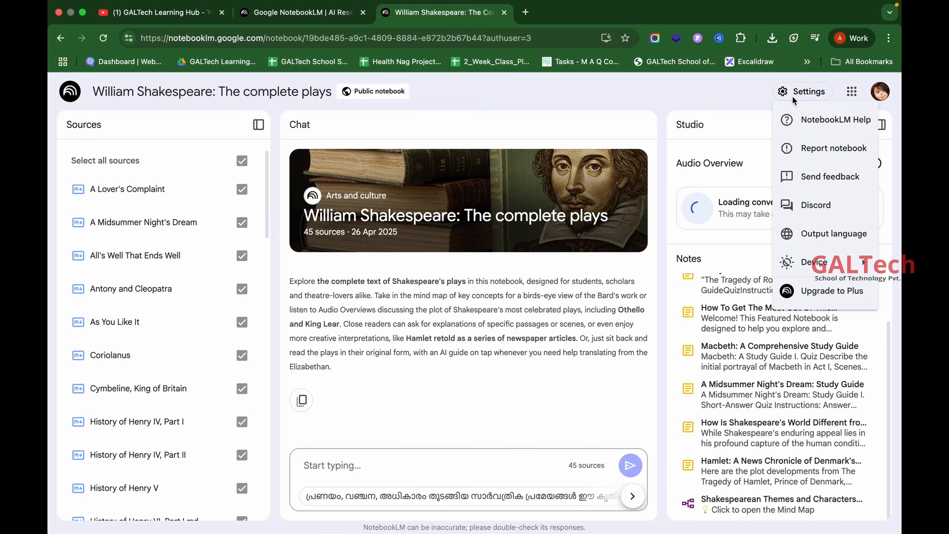
click(813, 243)
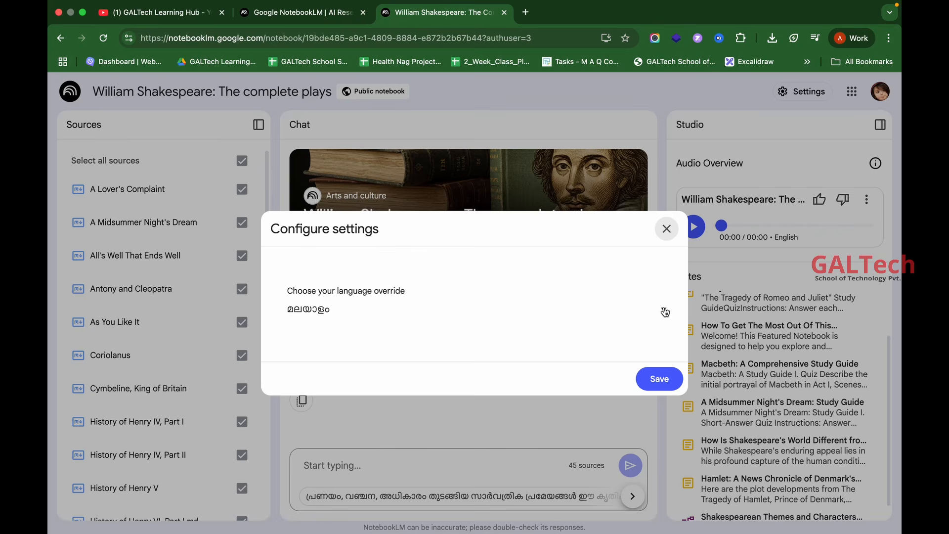
click(322, 316)
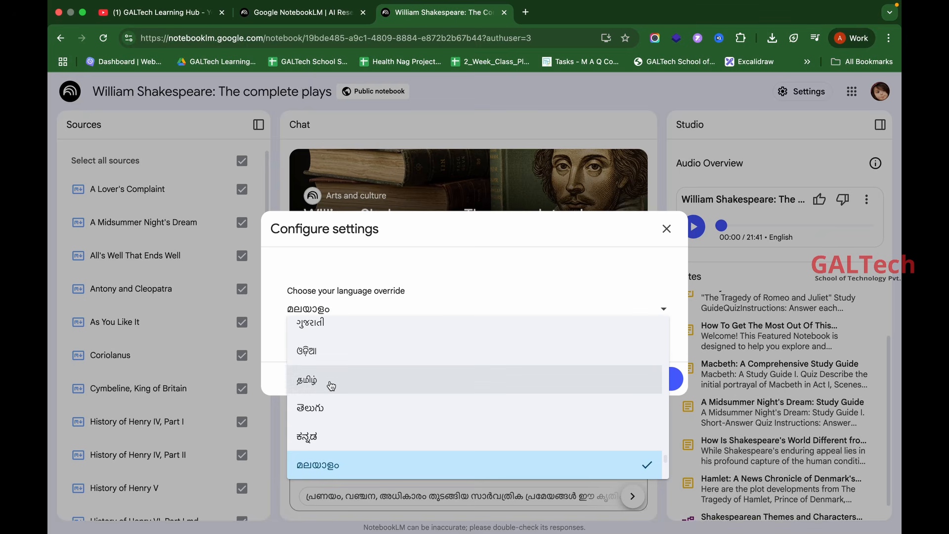
scroll(331, 385, up, 15)
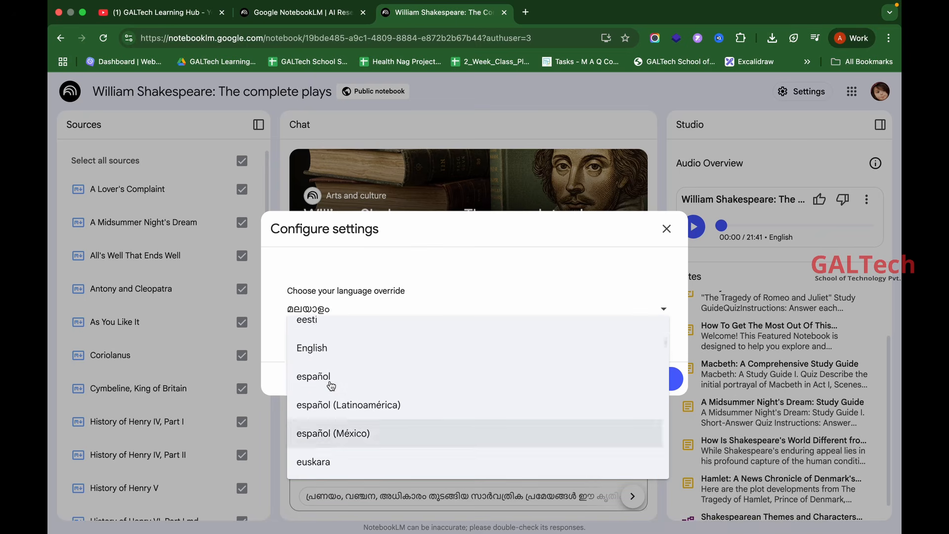
scroll(331, 385, up, 5)
scroll(331, 386, down, 6)
scroll(331, 386, down, 12)
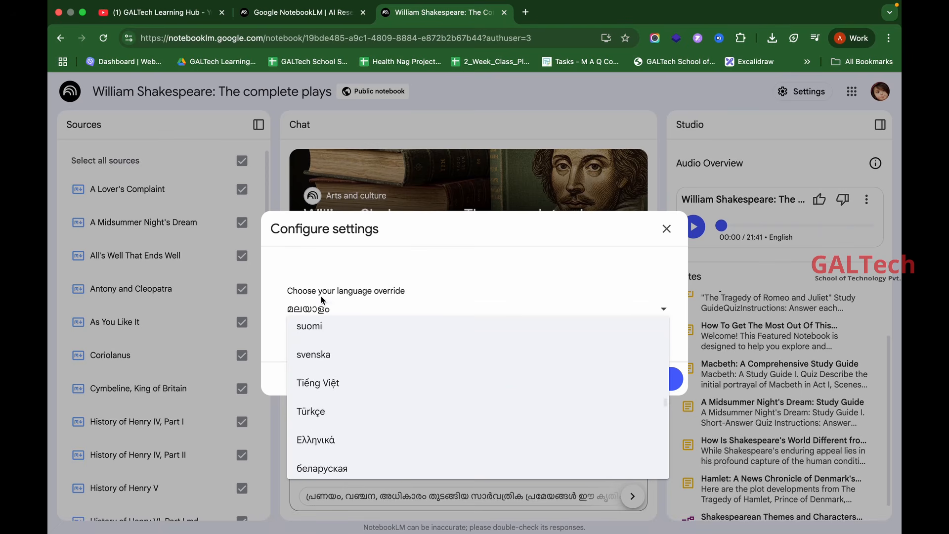
scroll(327, 407, down, 8)
scroll(326, 405, down, 8)
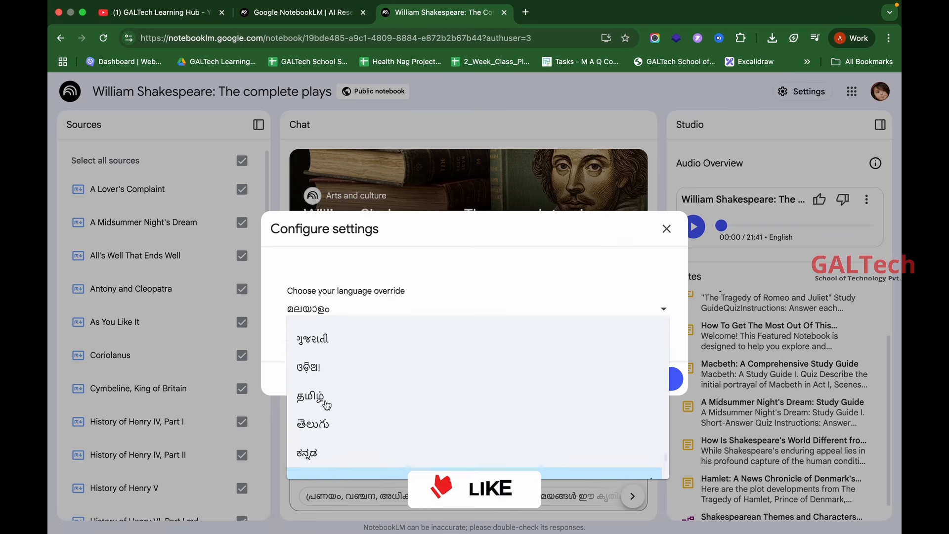
scroll(326, 405, down, 5)
scroll(331, 435, up, 4)
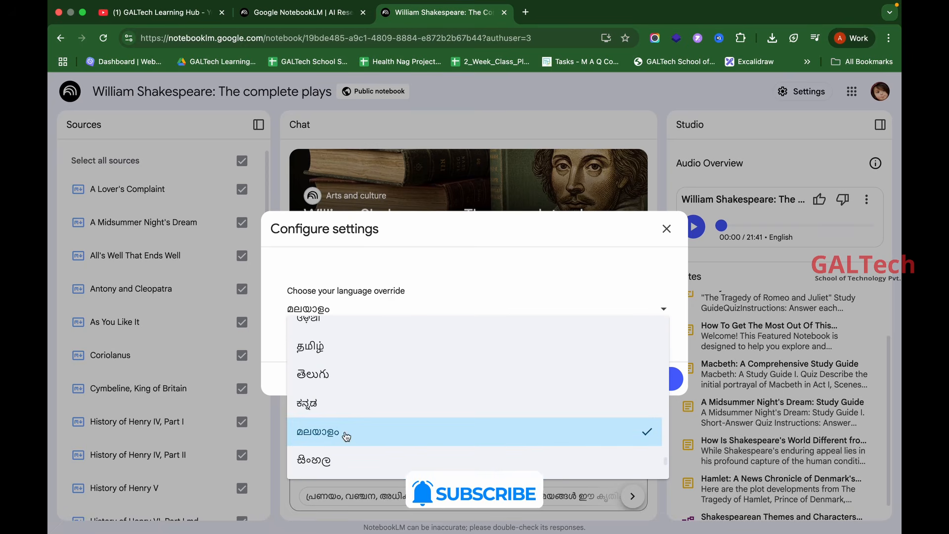
click(537, 243)
click(667, 228)
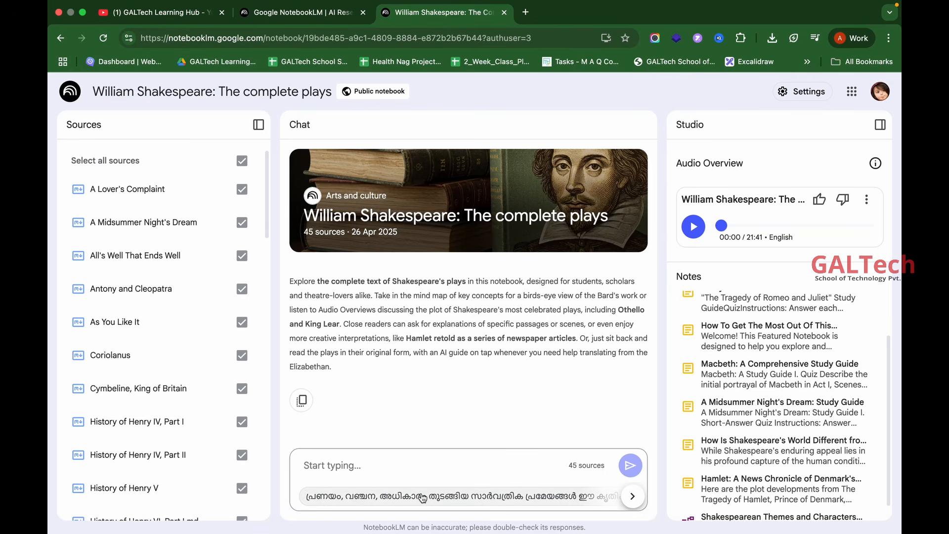
Ask the suggested Malayalam question about universal themes such as love, betrayal and power, and inspect the source citations in the answer
click(463, 496)
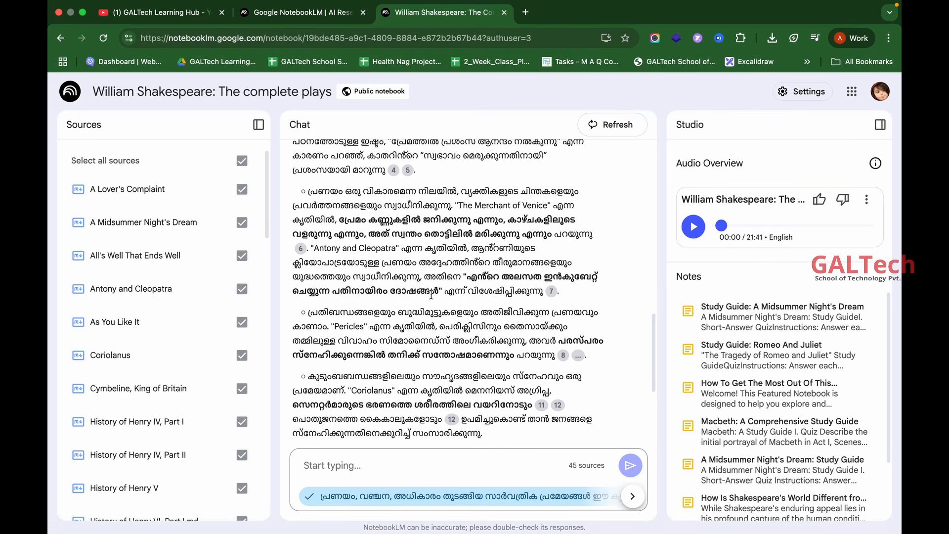
scroll(431, 295, up, 4)
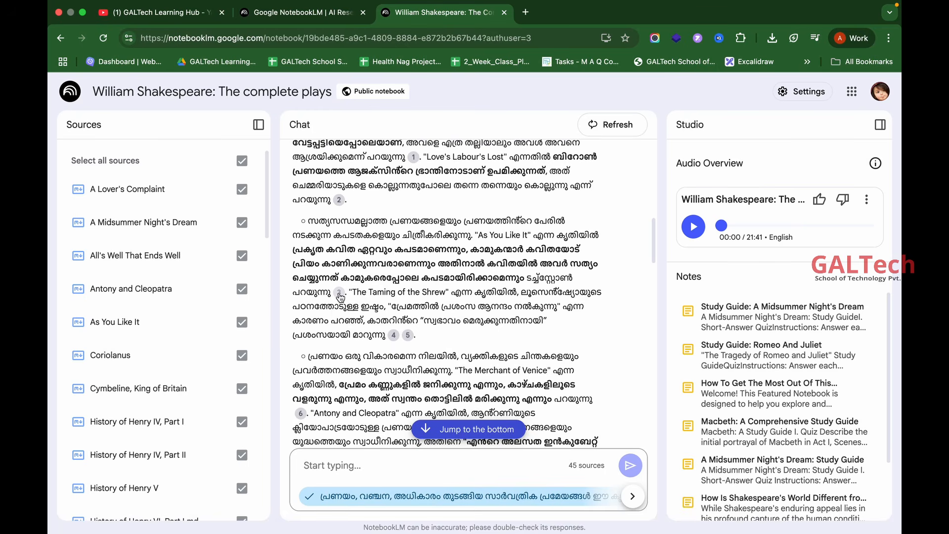
mouse_move(340, 296)
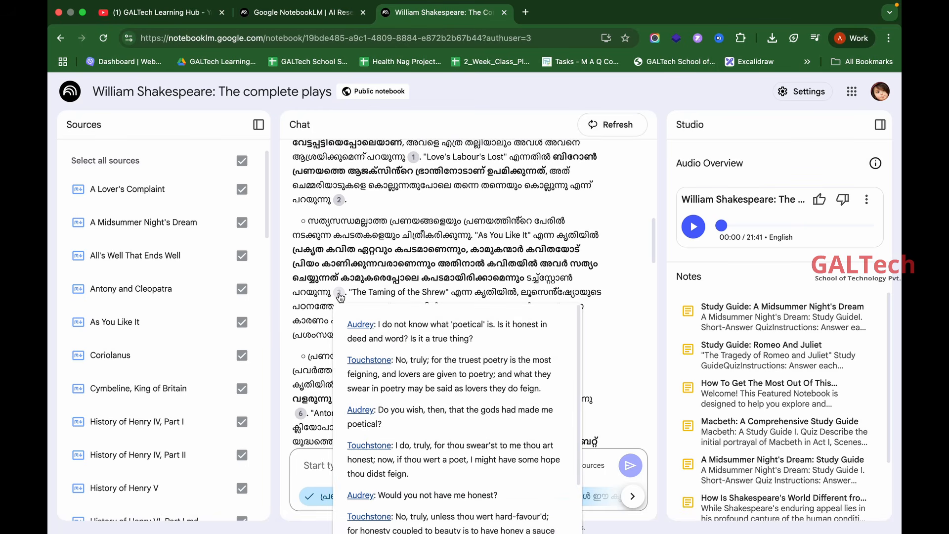
scroll(340, 296, down, 1)
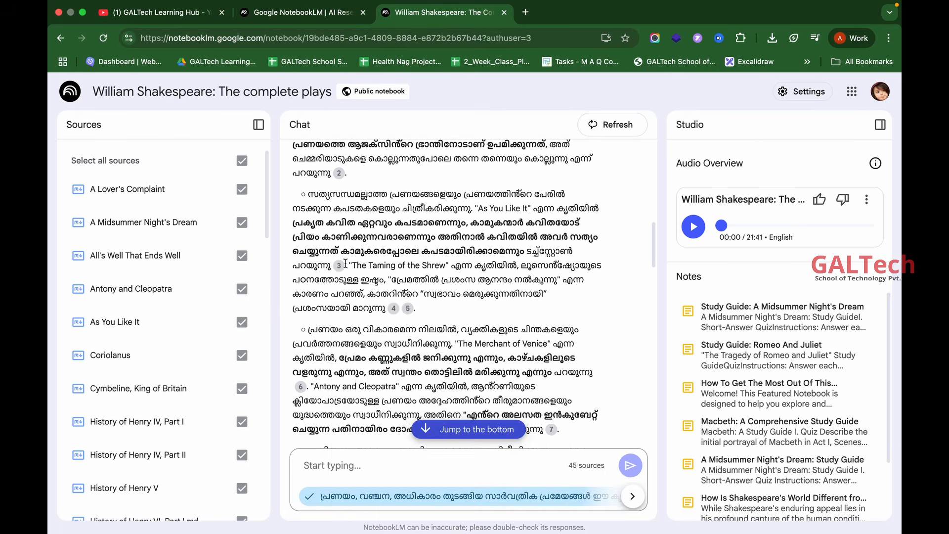
scroll(372, 339, down, 1)
mouse_move(407, 308)
scroll(452, 240, down, 3)
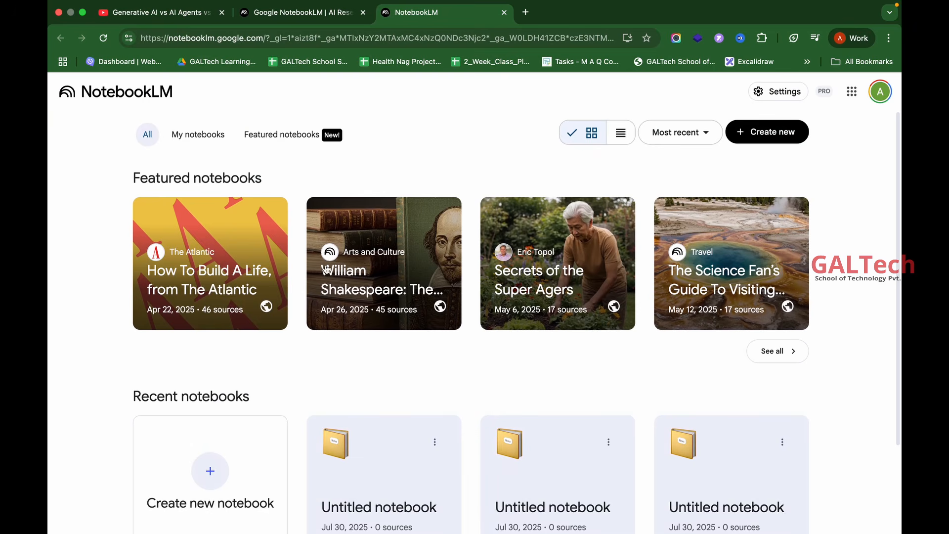
Open the featured notebook Q1 Earnings Reports For Top 50 Corporations and place the cursor in its chat prompt
click(296, 135)
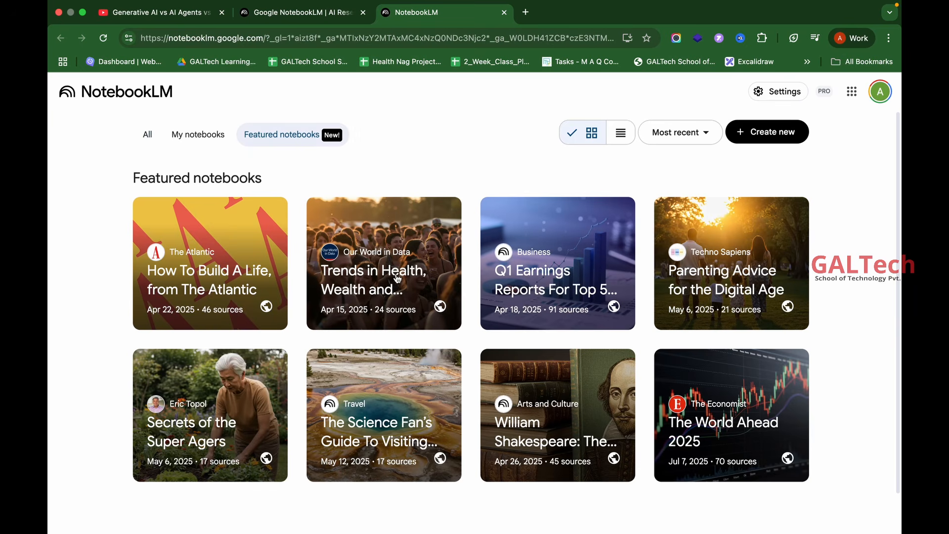
click(532, 280)
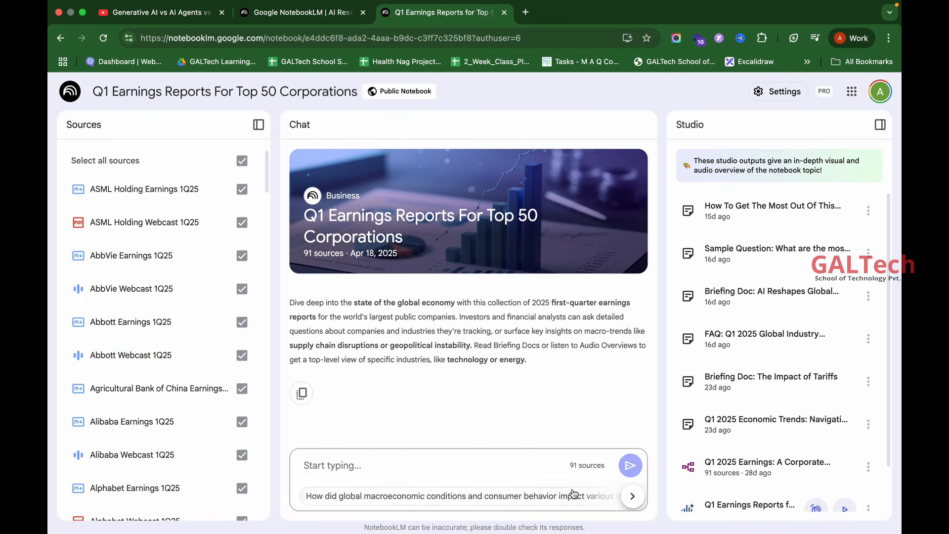
drag(568, 466, 604, 467)
click(505, 462)
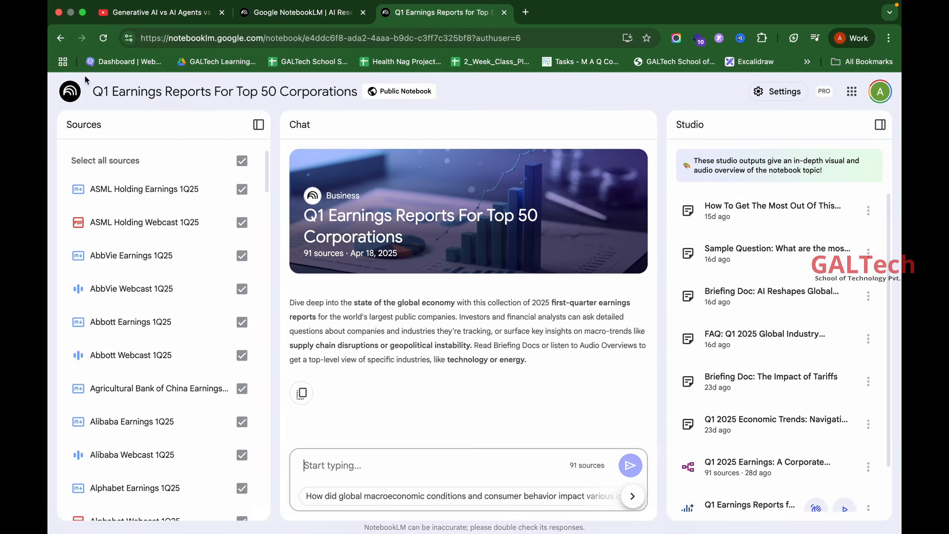
Leave the Q1 Earnings notebook, create a new notebook and look over the source types it accepts
click(60, 37)
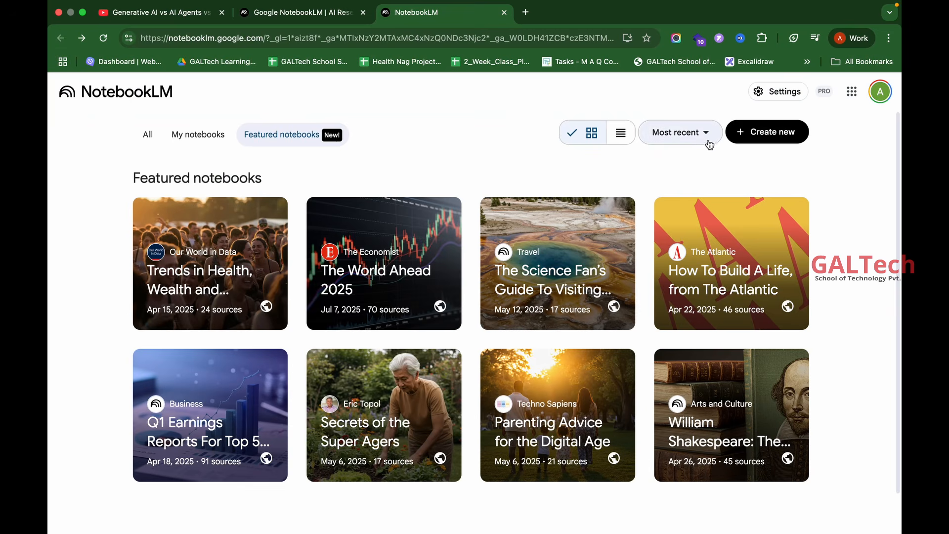
click(751, 134)
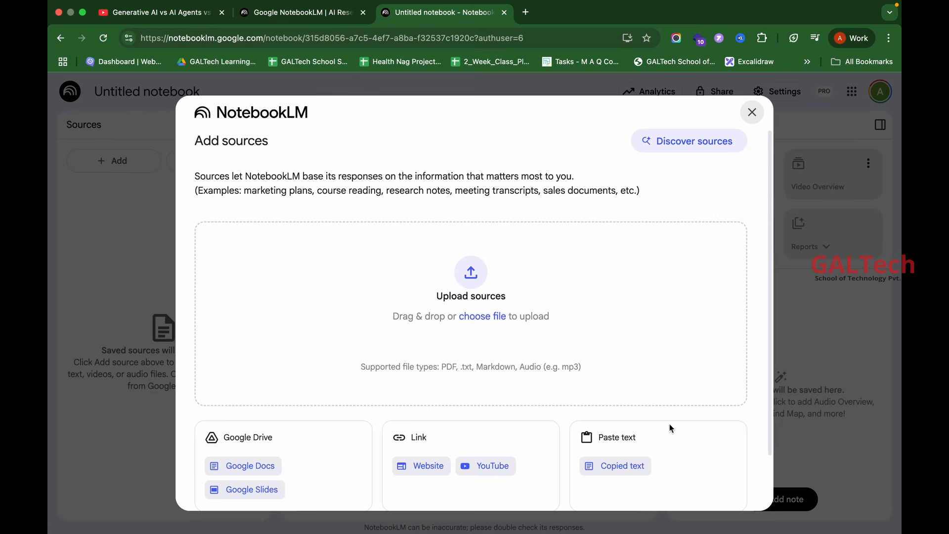
scroll(441, 246, down, 3)
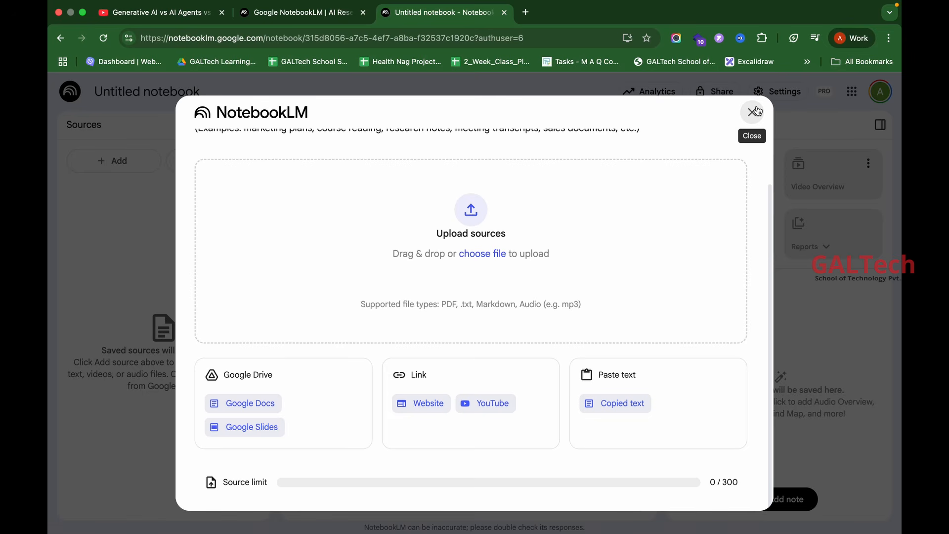
Add the YouTube video "Generative AI vs AI Agents vs Agentic AI Explained in Malayalam" as a source, copying its URL from the open YouTube page
click(475, 403)
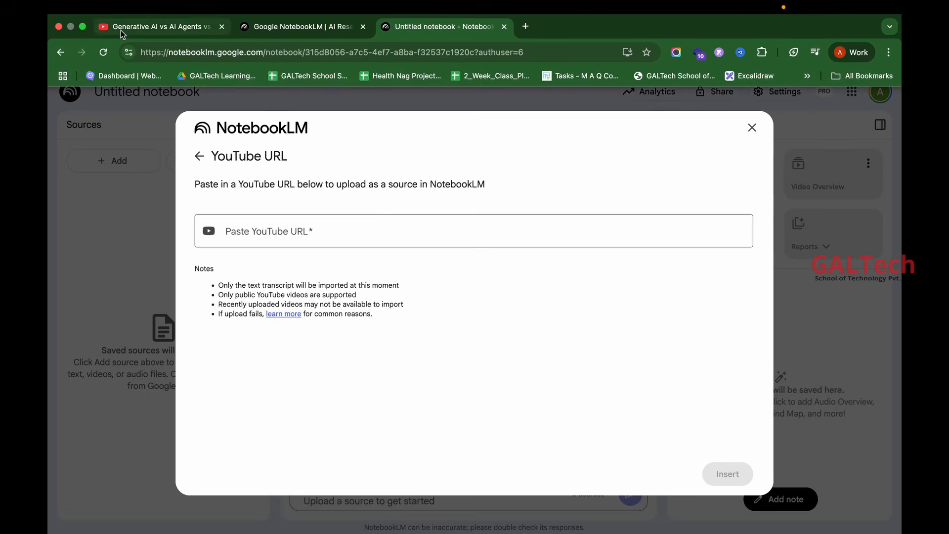
click(120, 31)
click(229, 51)
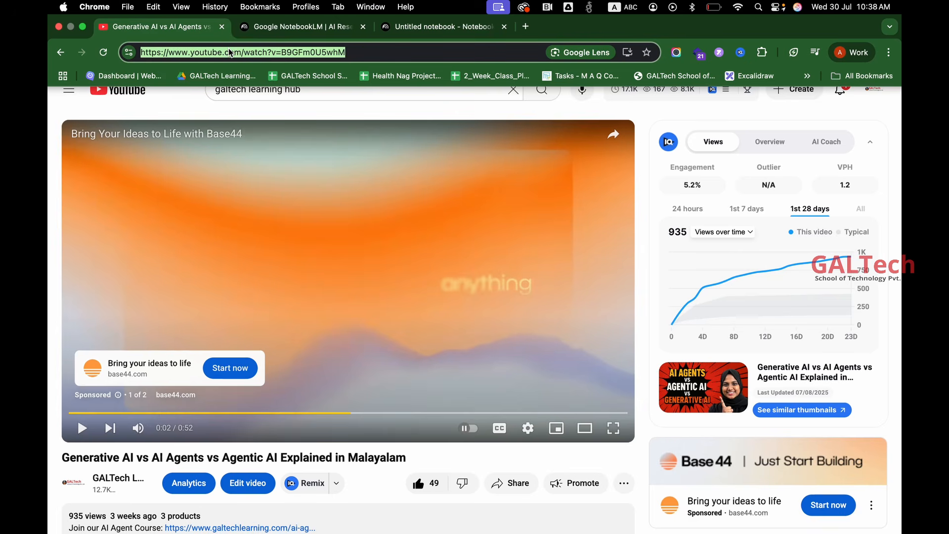
click(447, 28)
click(382, 224)
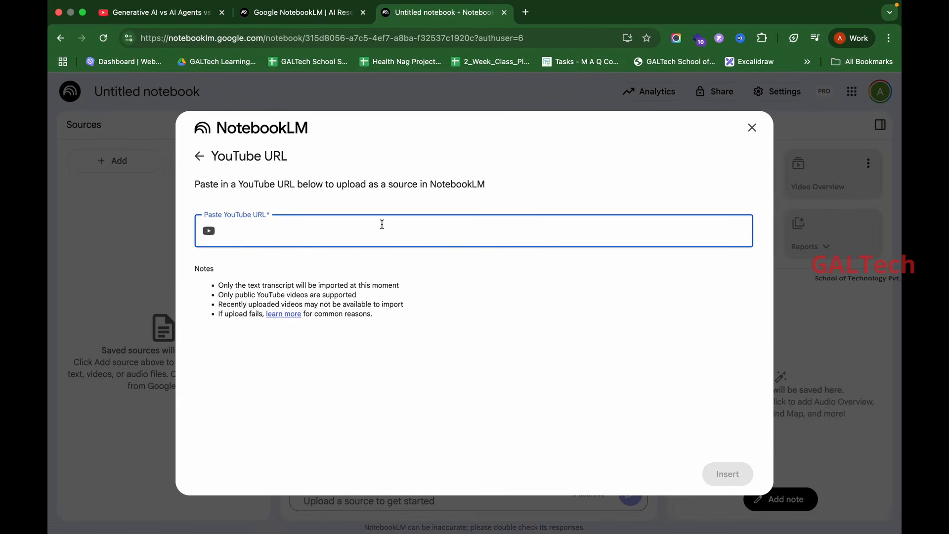
text(https://www.youtube.com/watch?v=BYGFmOU5wMI)
click(727, 474)
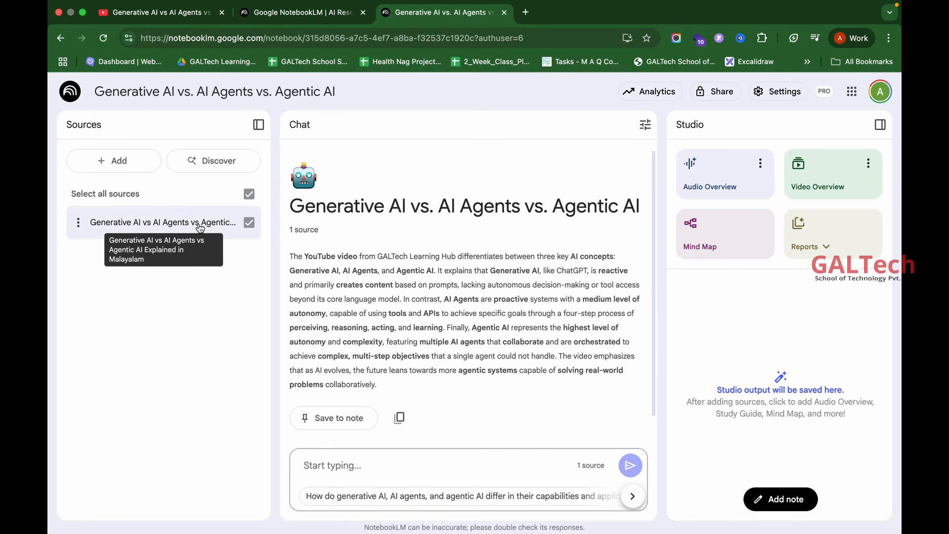
Ask the notebook chat "What is generative ai" and read through the answer
drag(292, 205, 601, 196)
click(619, 199)
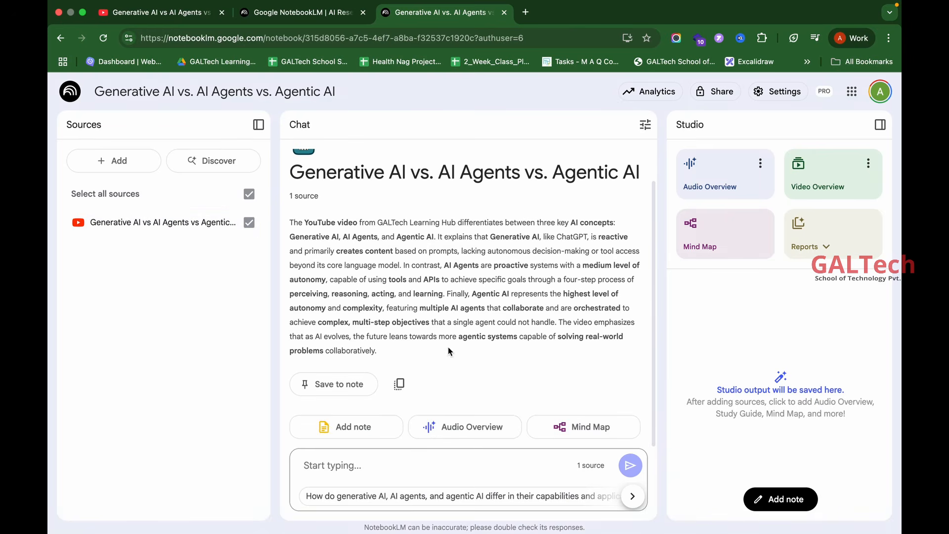
click(410, 468)
text(What is generati)
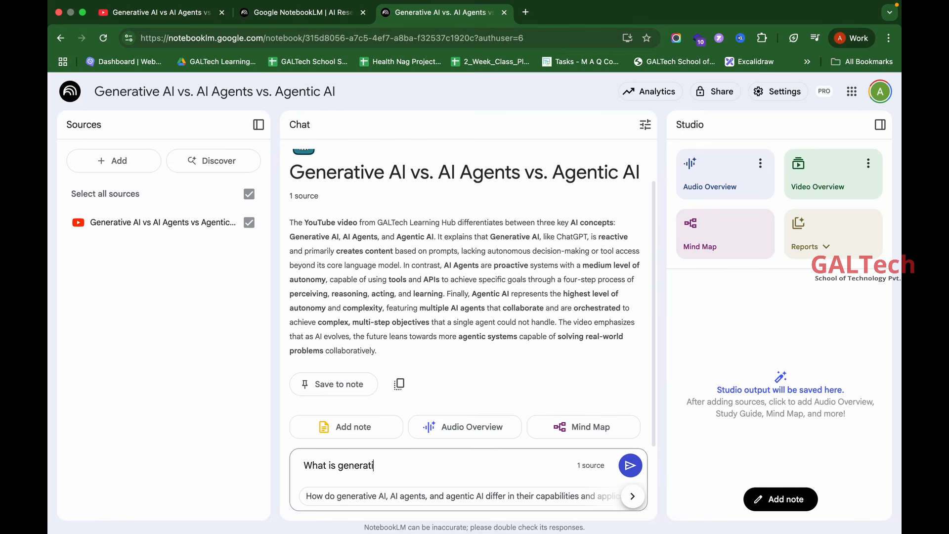
text(ve ai)
click(619, 468)
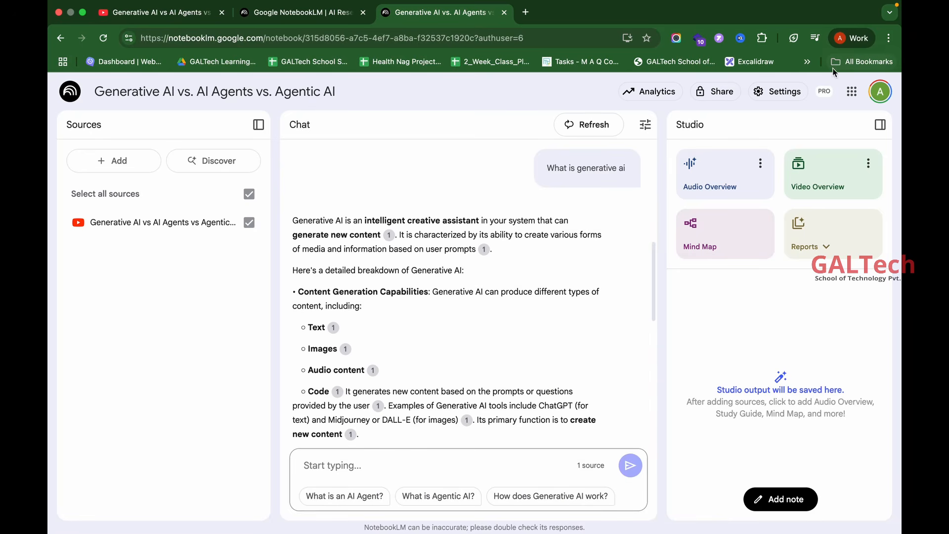
scroll(556, 244, down, 3)
scroll(557, 244, up, 5)
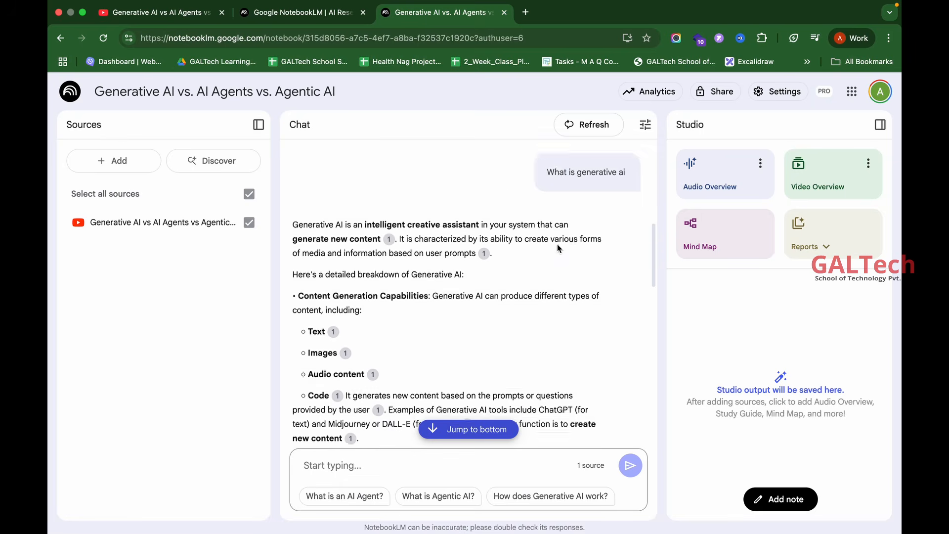
Set the output language override to മലയാളം (Malayalam) and save the setting
click(851, 91)
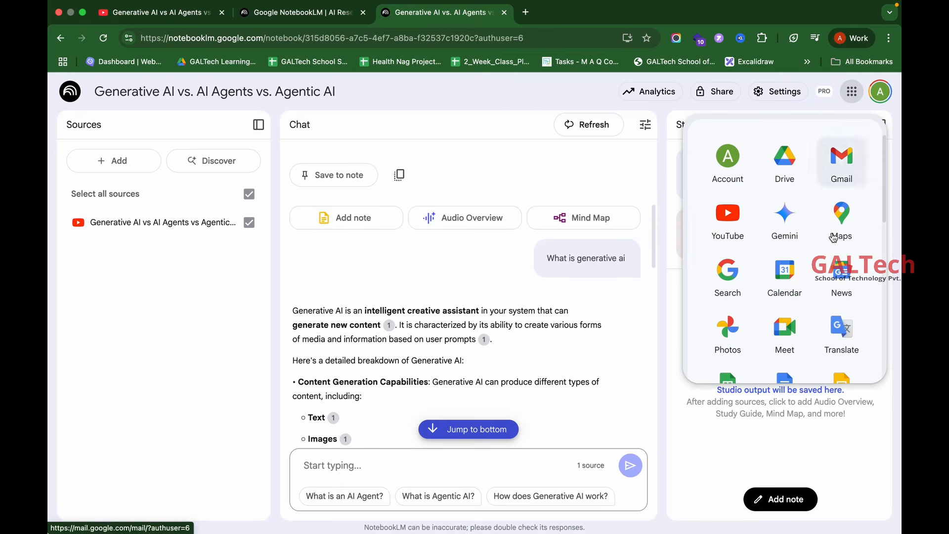
click(783, 99)
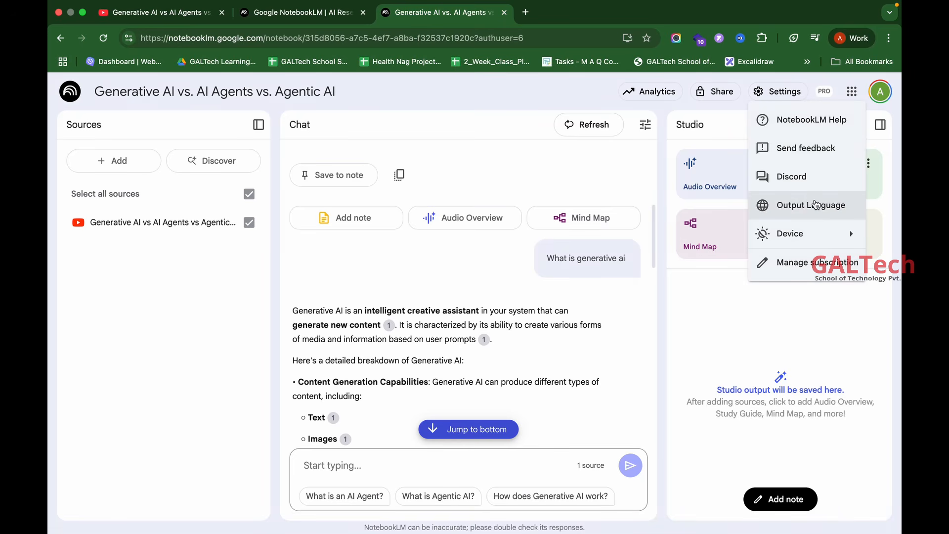
click(815, 204)
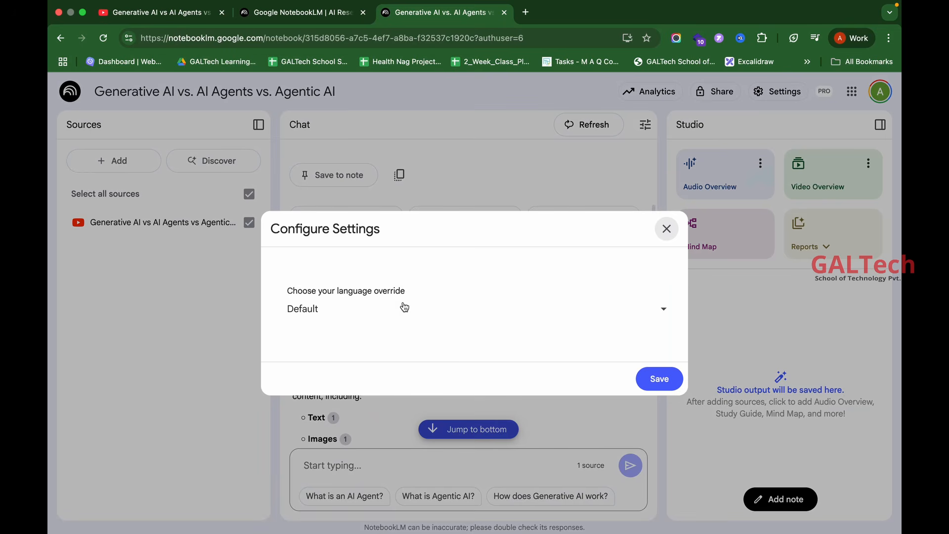
click(404, 307)
scroll(402, 402, down, 7)
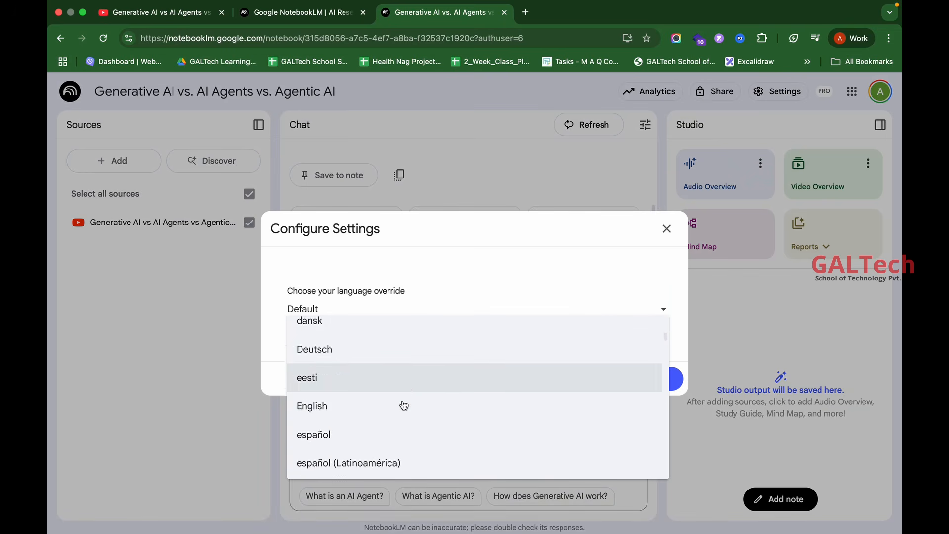
scroll(404, 405, down, 10)
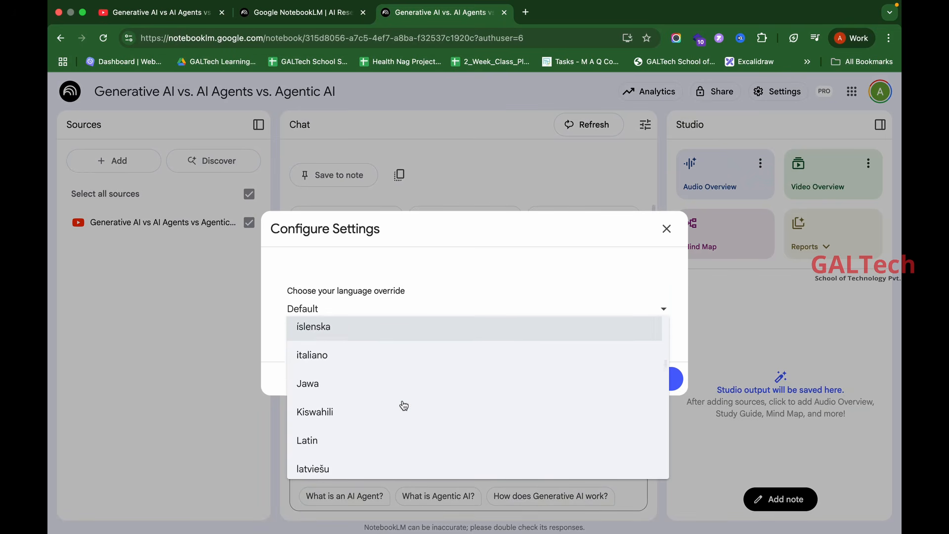
scroll(404, 405, down, 10)
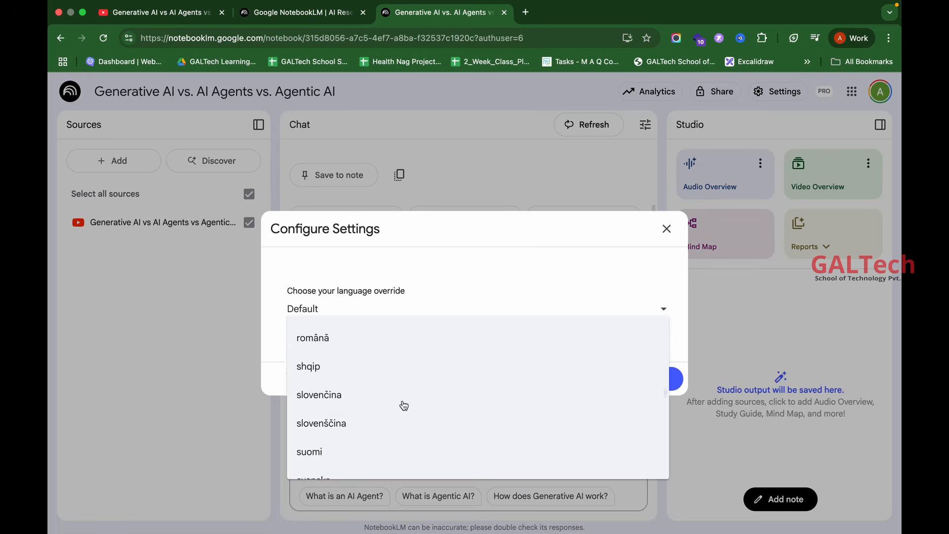
scroll(404, 405, down, 10)
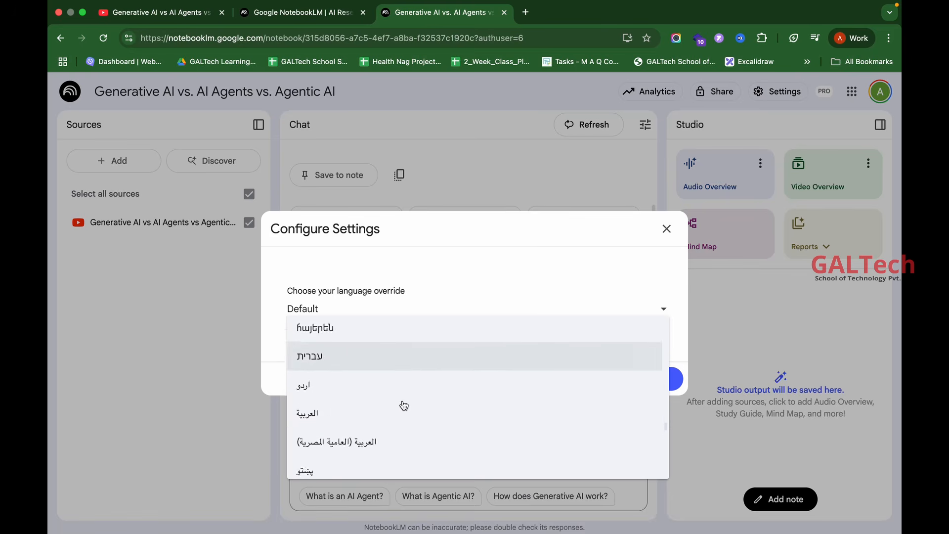
scroll(404, 405, down, 10)
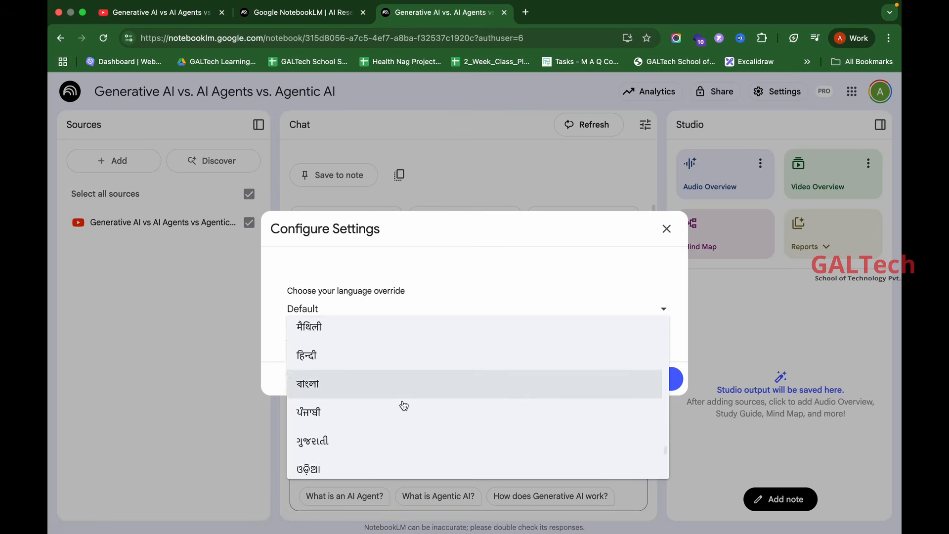
scroll(404, 405, down, 4)
scroll(404, 403, up, 2)
click(404, 403)
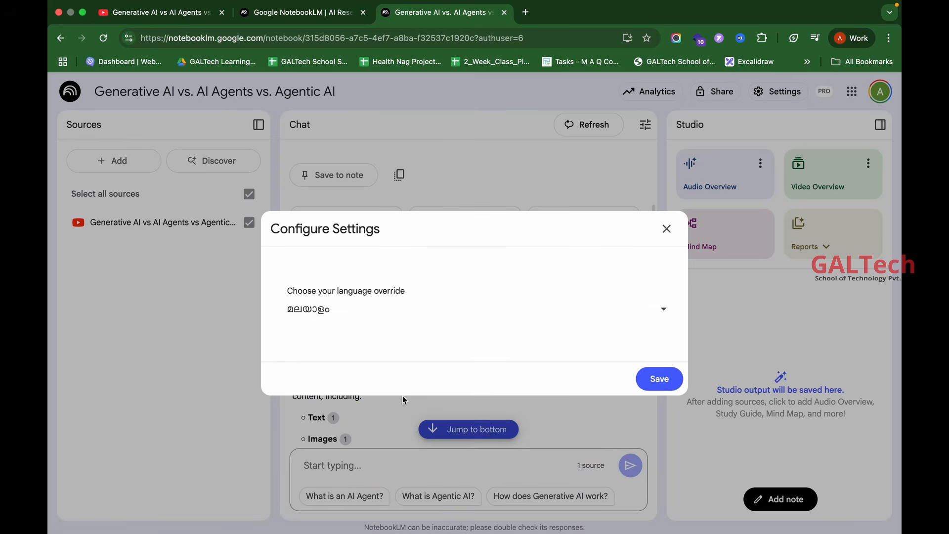
click(664, 374)
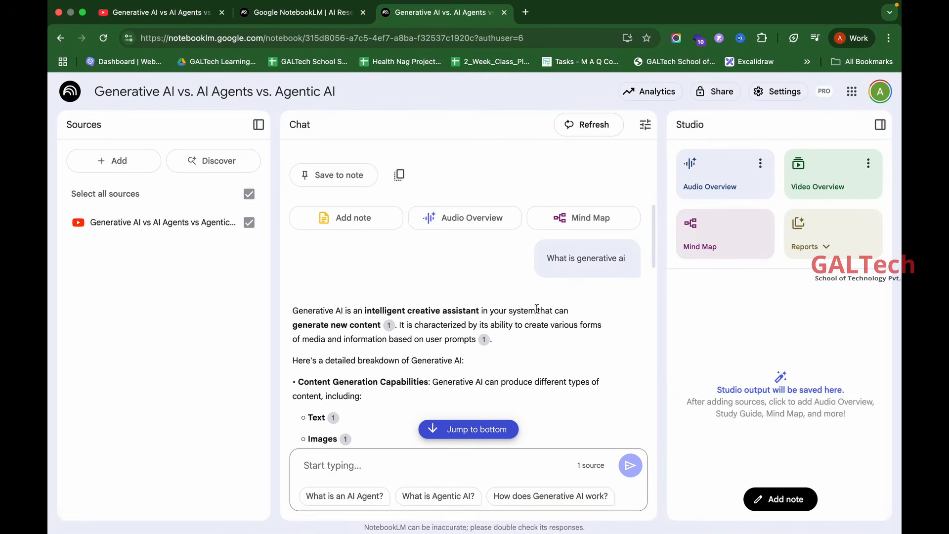
Review the notebook summary and the options and source limit for adding more sources, without adding any
scroll(536, 309, down, 3)
scroll(536, 308, up, 7)
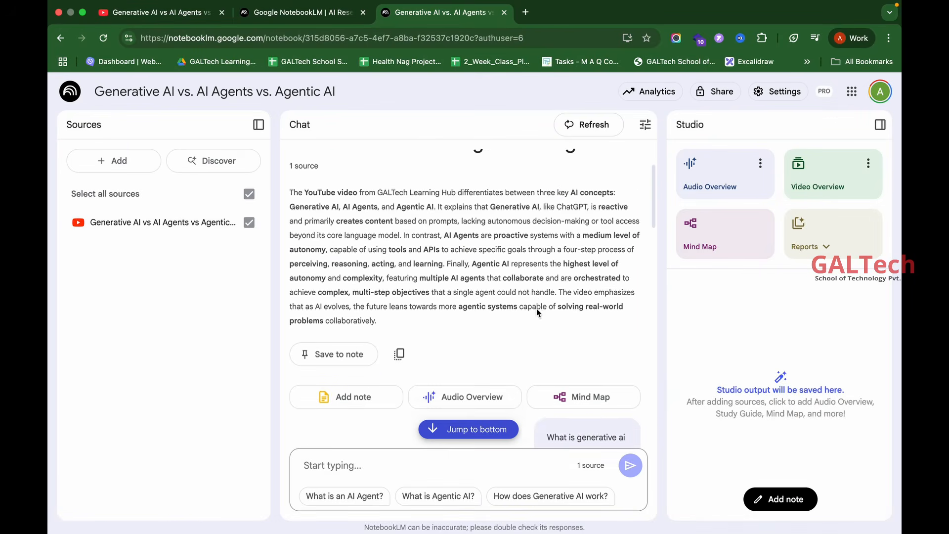
scroll(536, 309, up, 1)
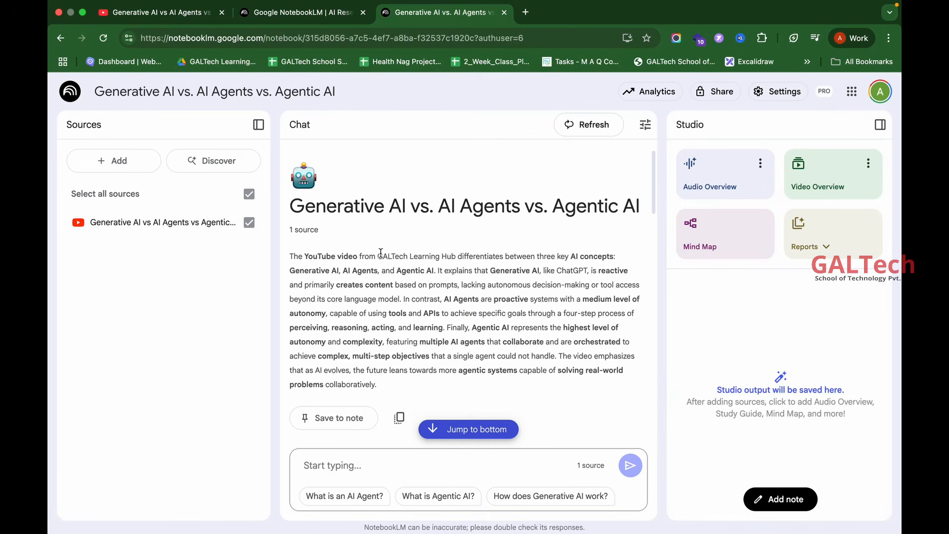
click(128, 164)
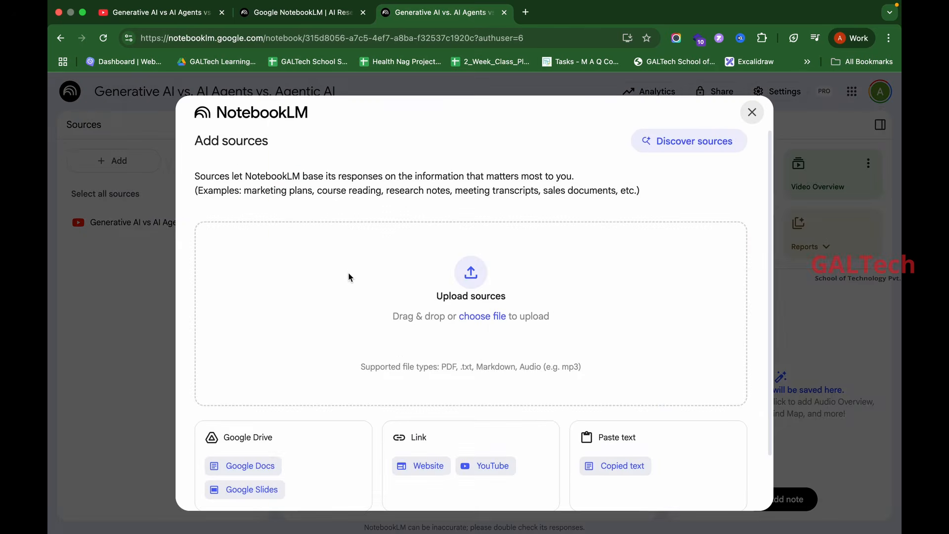
scroll(385, 352, down, 1)
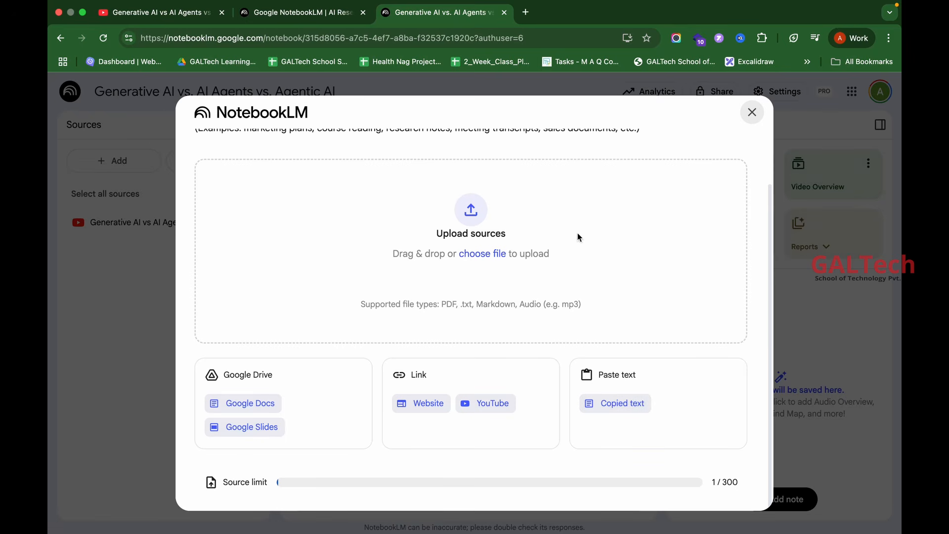
click(752, 113)
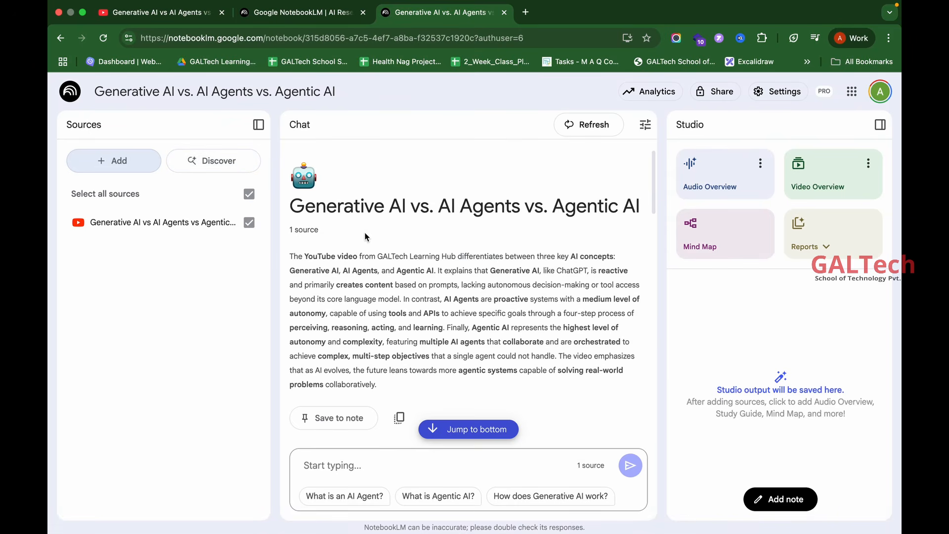
Discover new sources for the notebook on the topic "AI Agents"
click(219, 167)
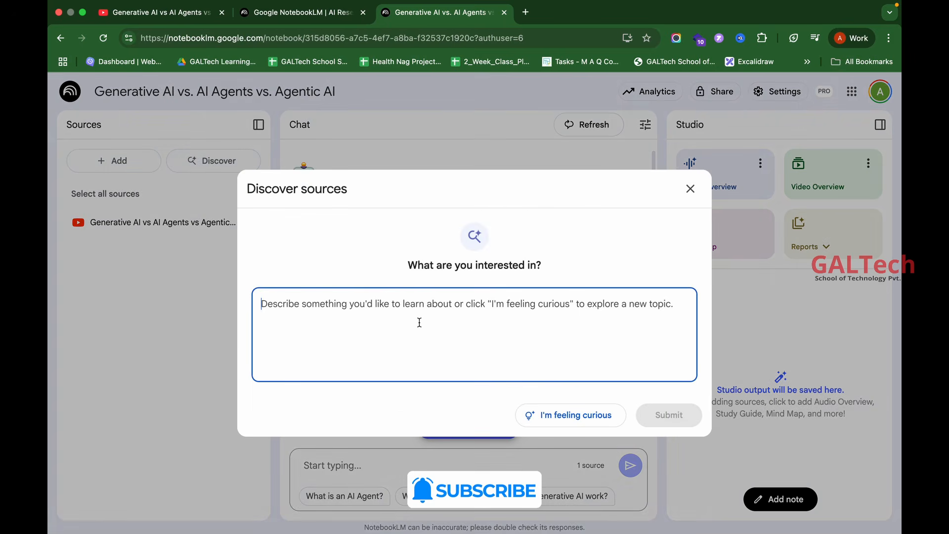
text(AI Agents)
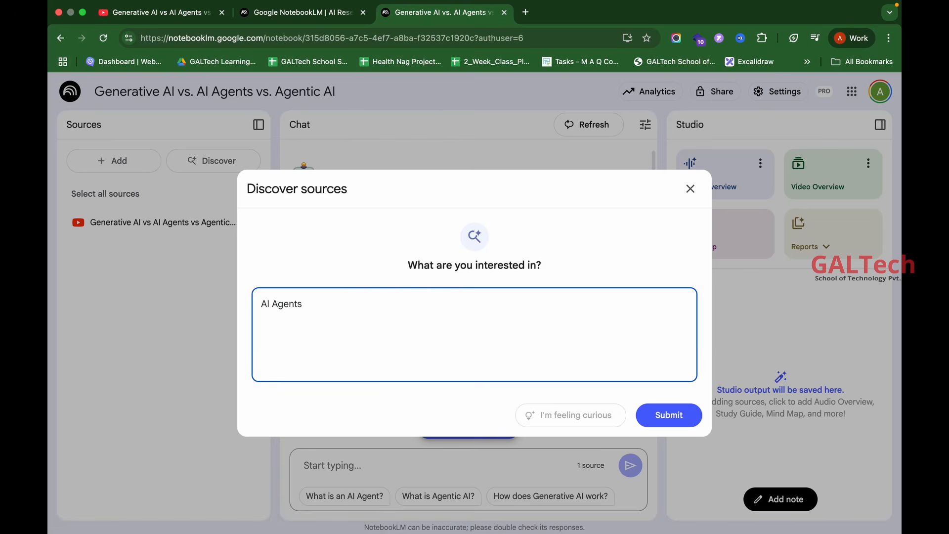
click(662, 415)
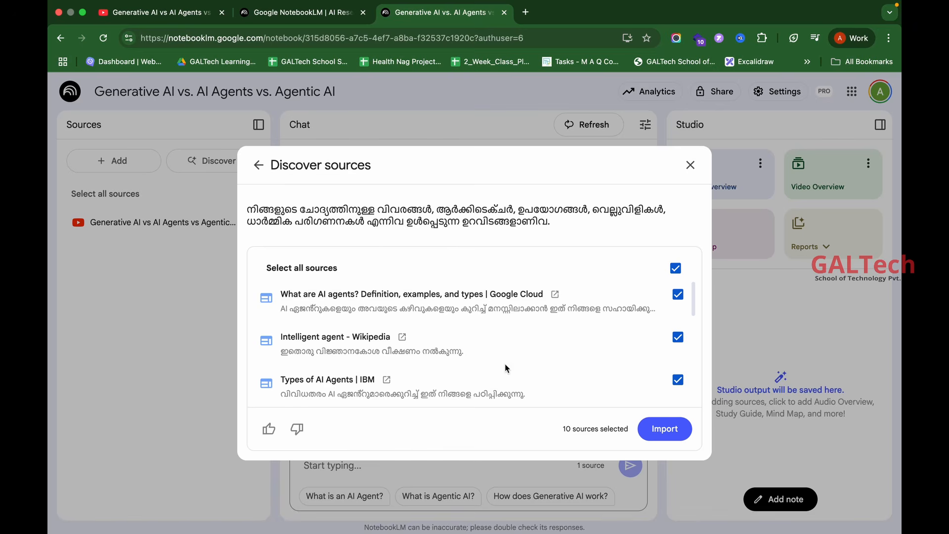
Look over the Malayalam description and the suggested sources, and deselect all of them
drag(248, 211, 561, 235)
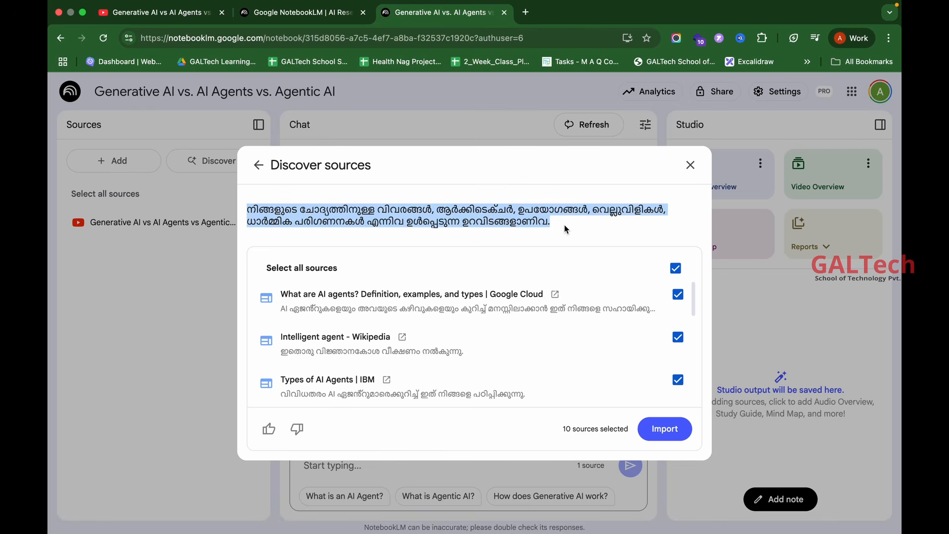
click(564, 226)
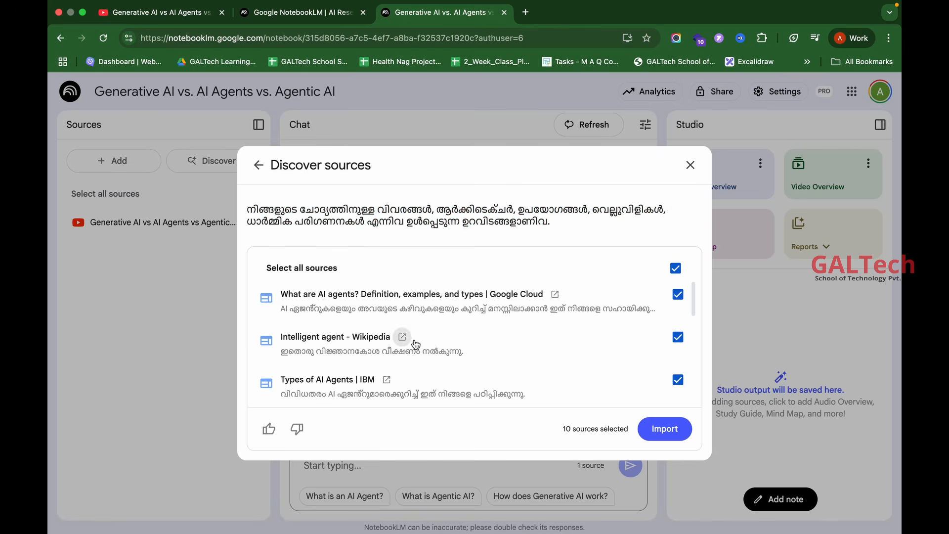
scroll(467, 381, down, 5)
scroll(467, 375, up, 5)
click(675, 268)
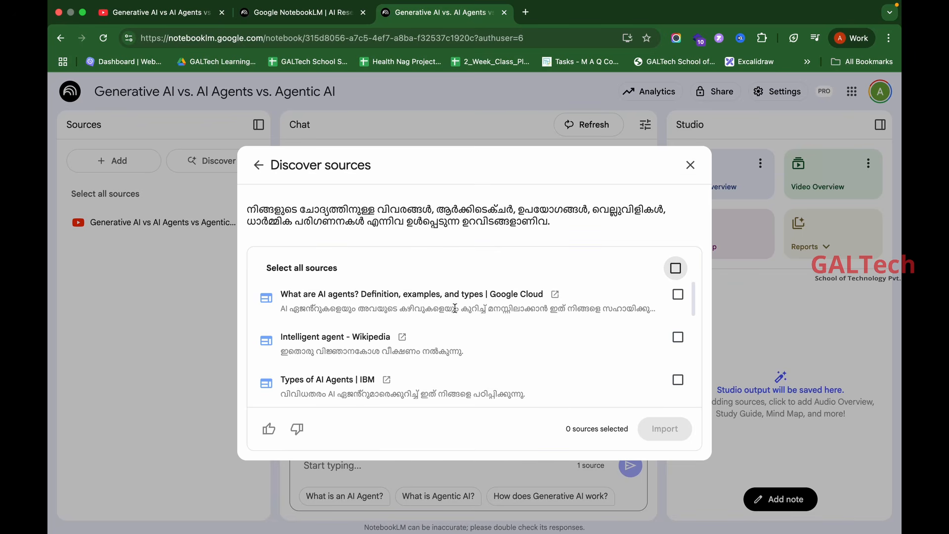
Open the suggested Google Cloud article "What are AI agents? Definition, examples, and types" and read through its sections
click(556, 296)
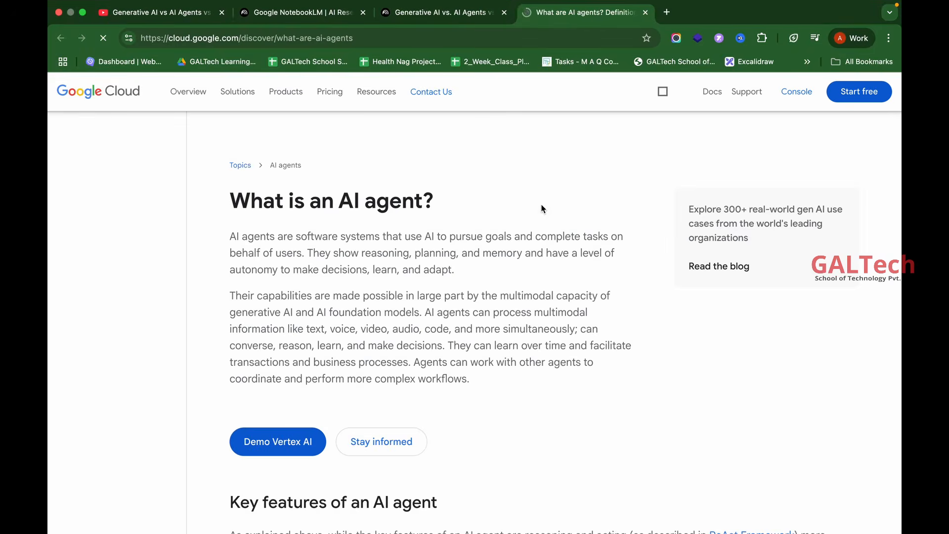
scroll(499, 359, down, 7)
scroll(498, 359, down, 8)
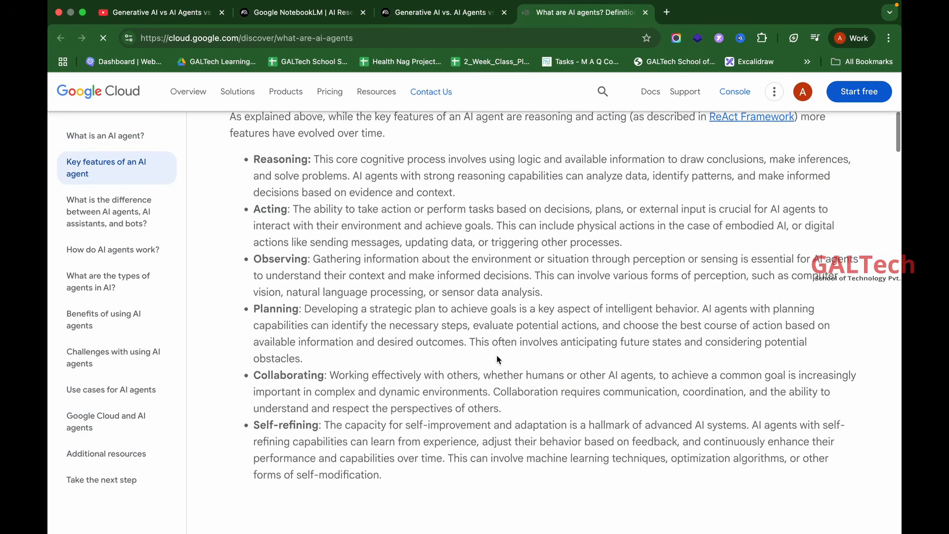
scroll(496, 356, down, 4)
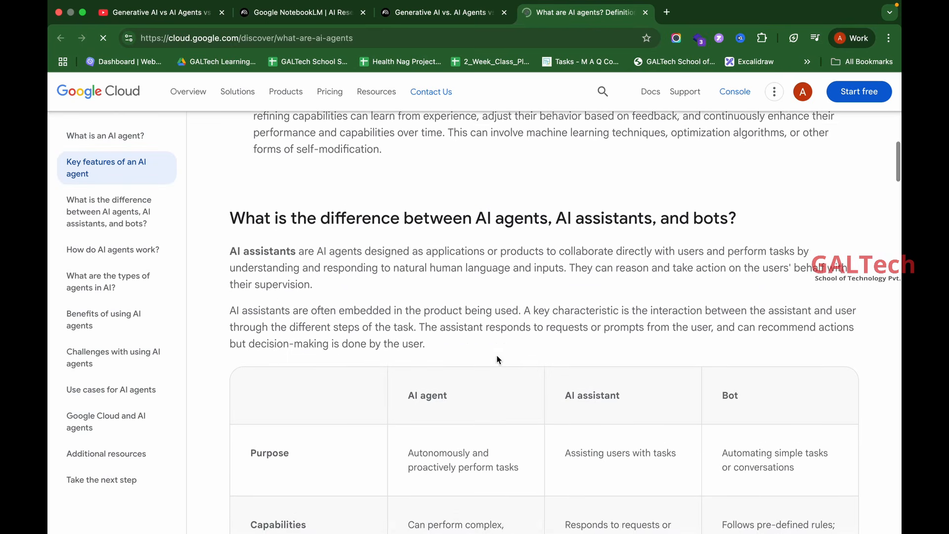
Import the Google Cloud AI agents article, the "AI Agents vs. LLM Comparision" blog and the UAE "AI Ethics Principles and Guidelines" PDF into the notebook
click(442, 19)
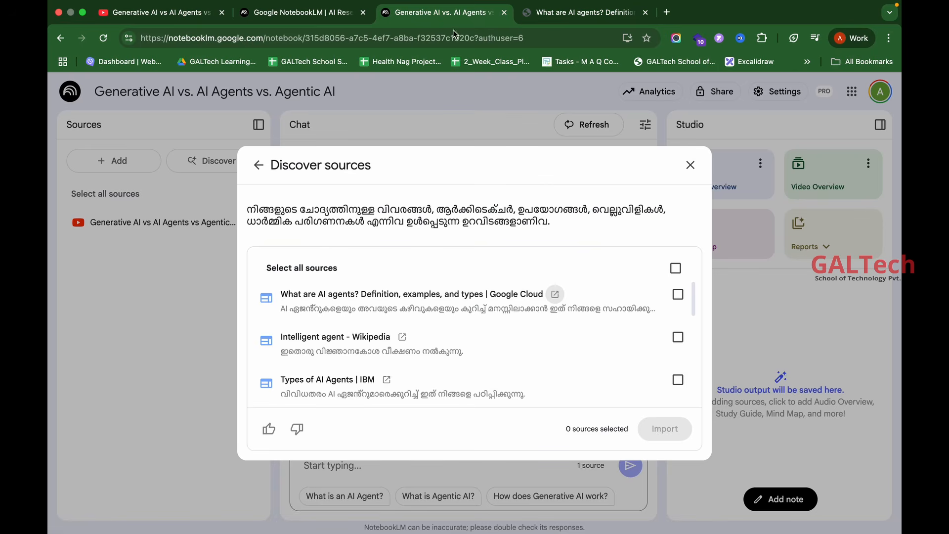
click(678, 295)
scroll(547, 303, down, 2)
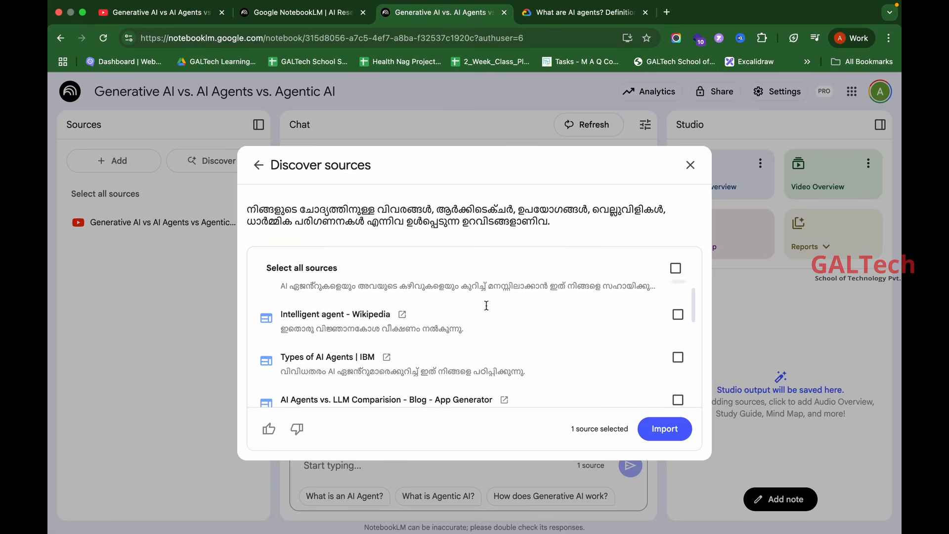
click(667, 369)
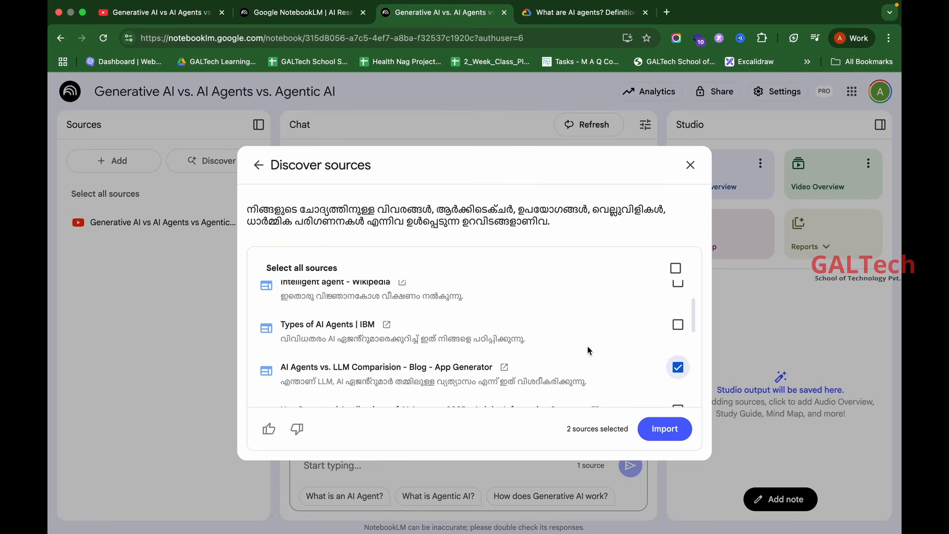
scroll(531, 352, down, 5)
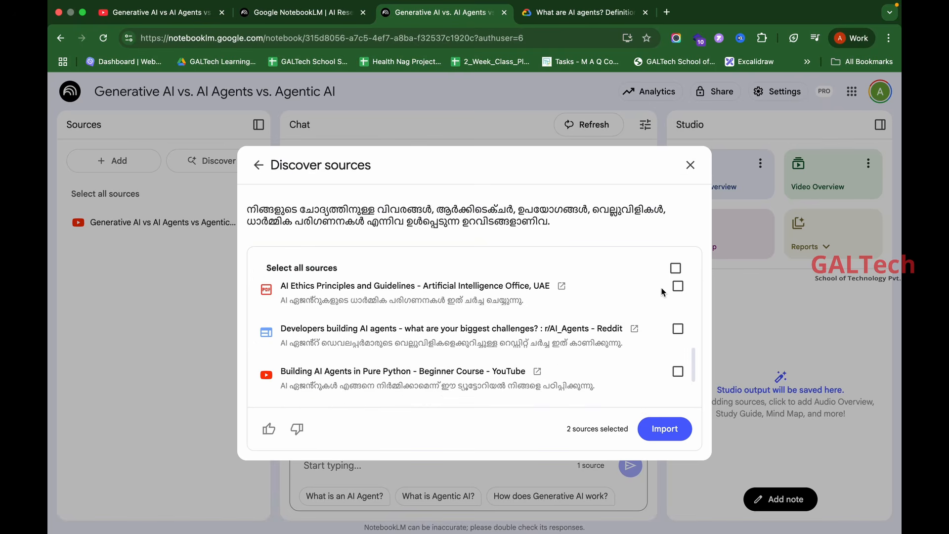
click(678, 286)
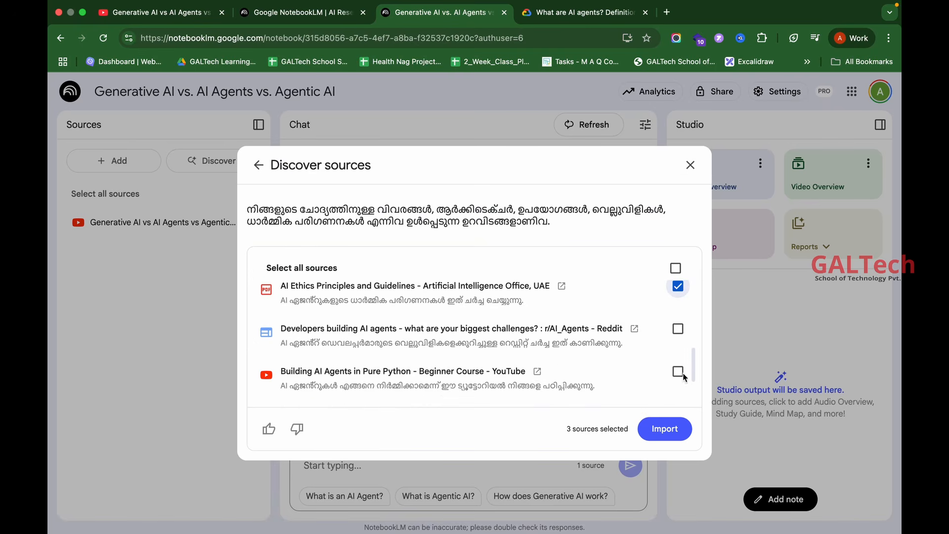
click(678, 428)
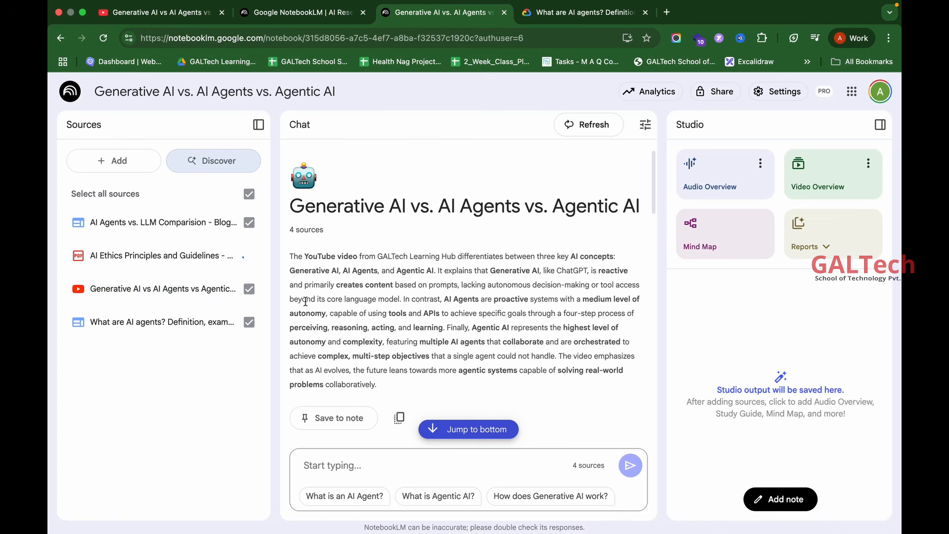
Ask the suggested question "What is Agentic AI?" in the notebook chat
scroll(401, 334, down, 15)
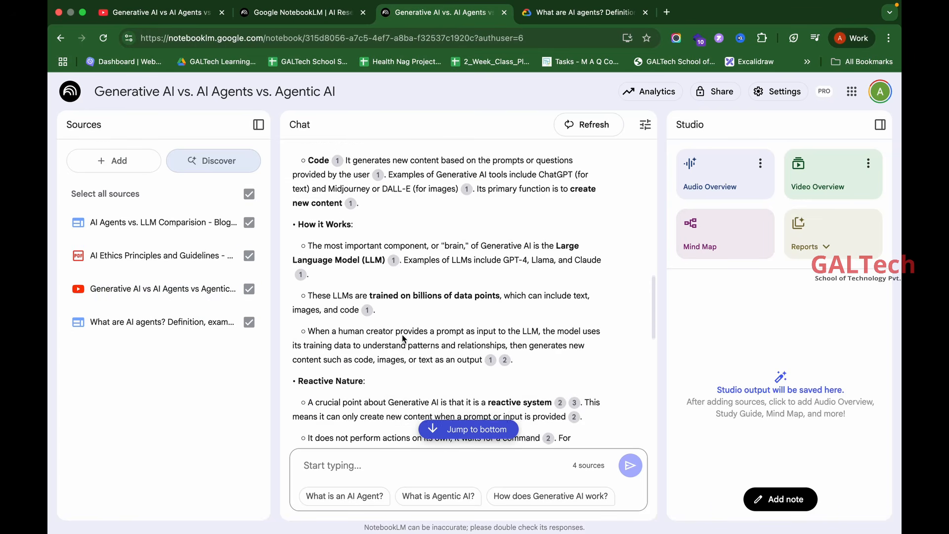
scroll(402, 334, down, 8)
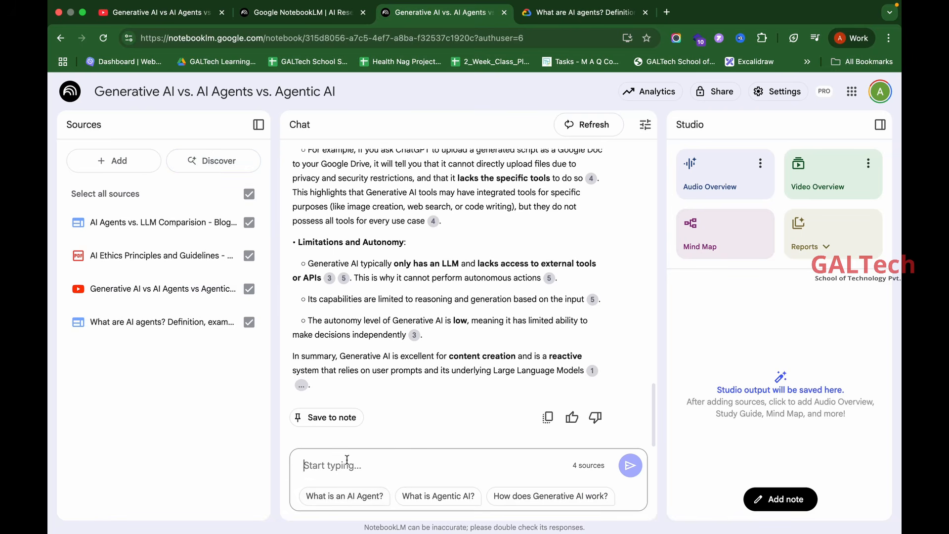
click(438, 495)
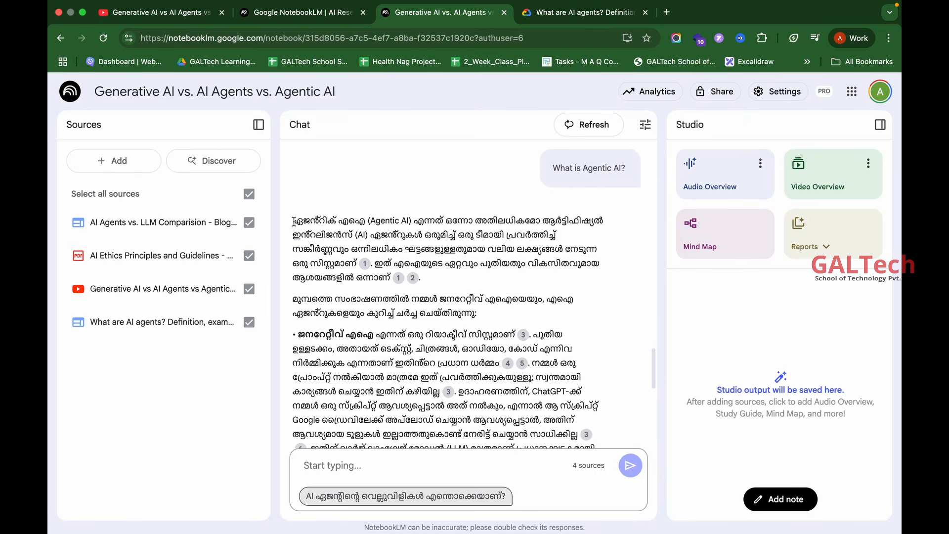
Read the opening of the Malayalam answer on Agentic AI and preview the source passage behind its first citation
drag(293, 220, 563, 239)
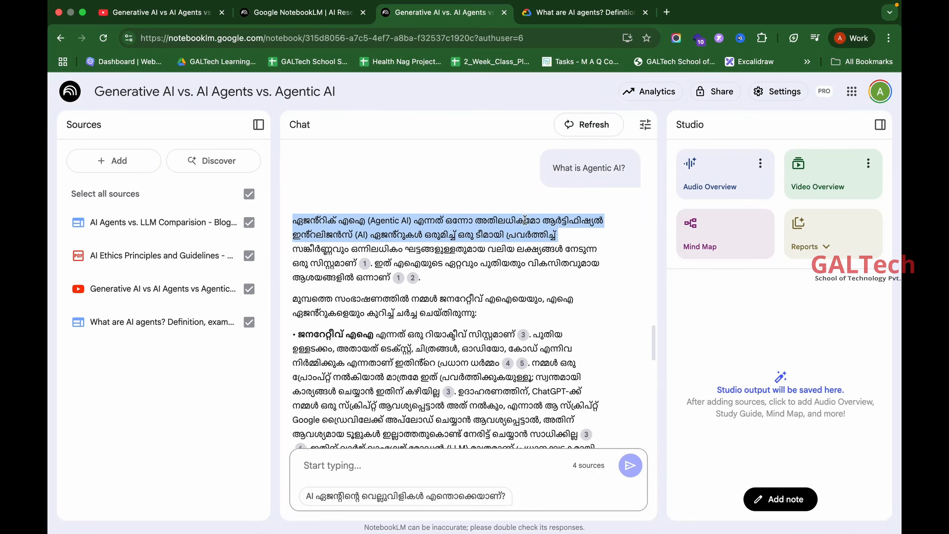
mouse_move(368, 264)
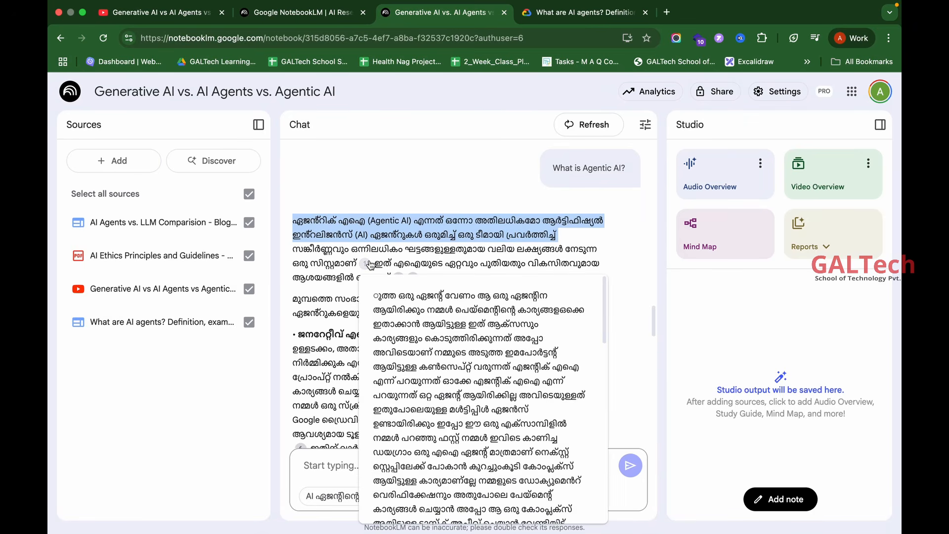
scroll(369, 264, down, 3)
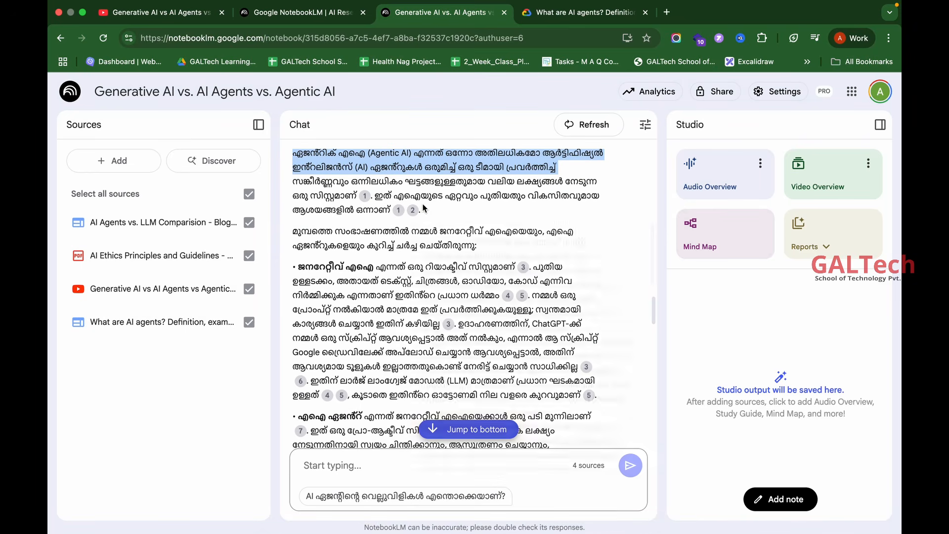
double_click(378, 196)
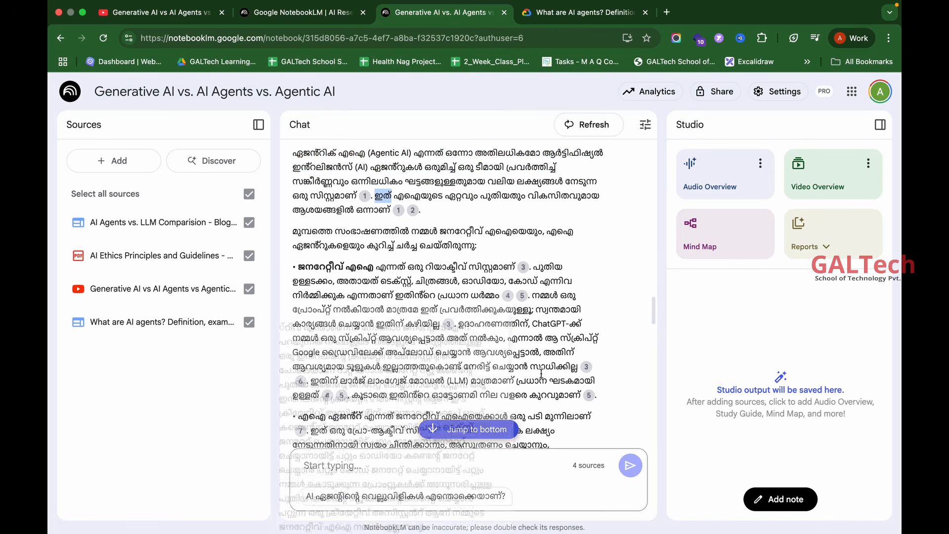
Generate an Audio Overview from the notebook's sources
scroll(543, 378, up, 15)
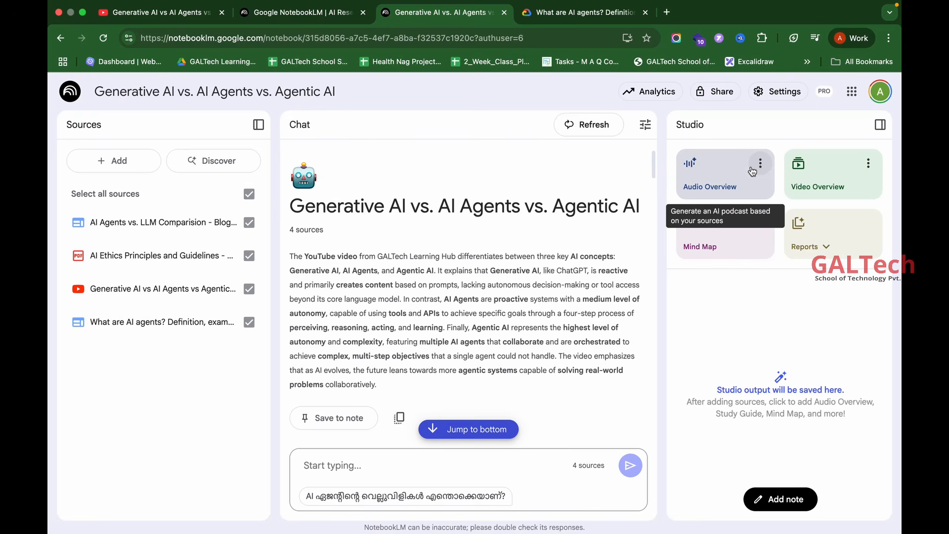
click(708, 171)
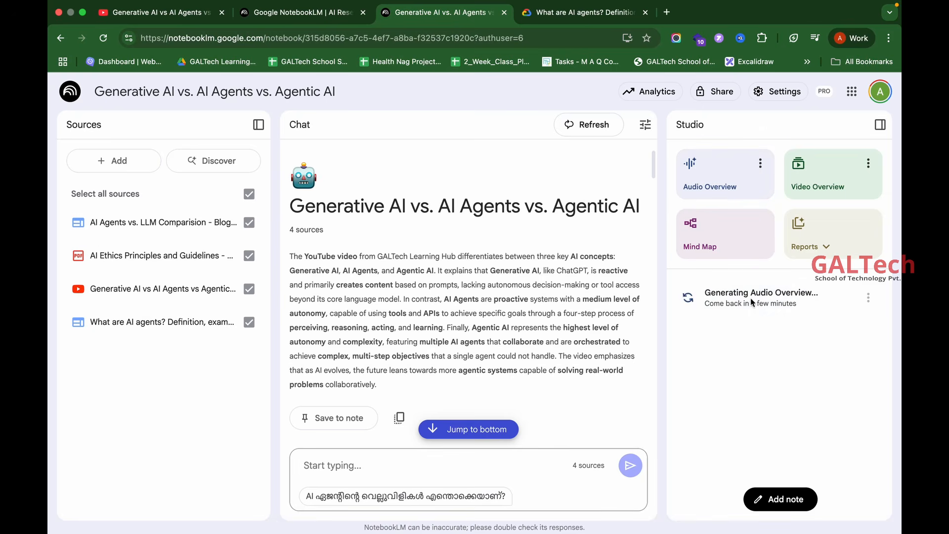
Review the Audio Overview customization prompt and the available report types, without generating anything from them
click(761, 164)
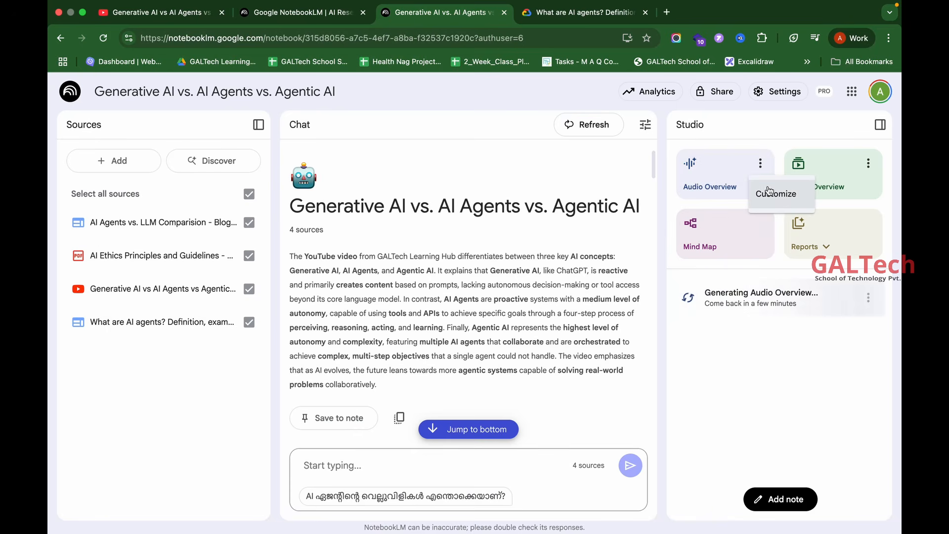
click(769, 193)
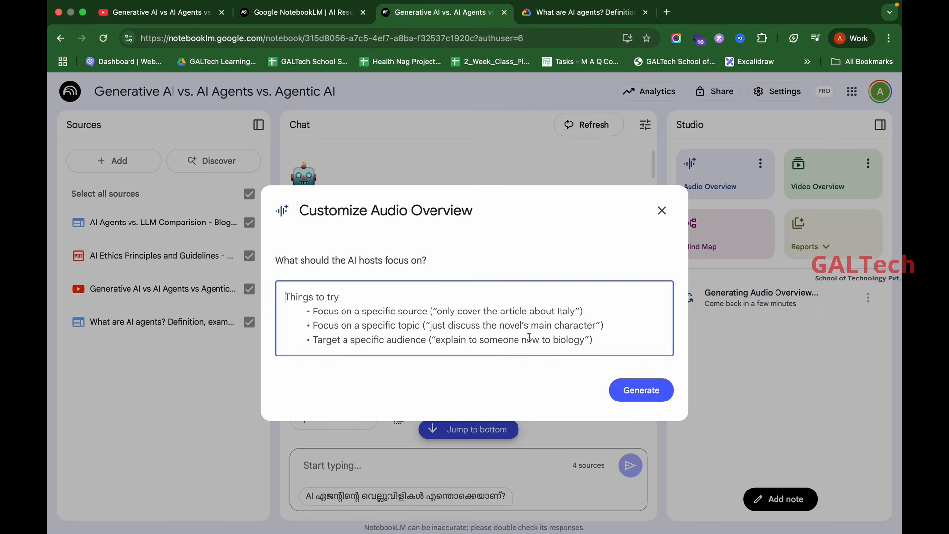
click(667, 216)
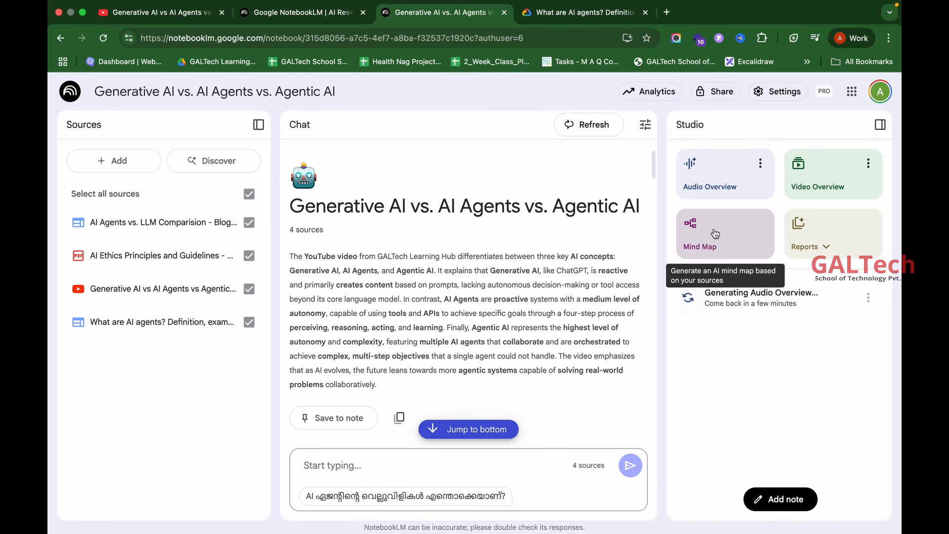
click(838, 242)
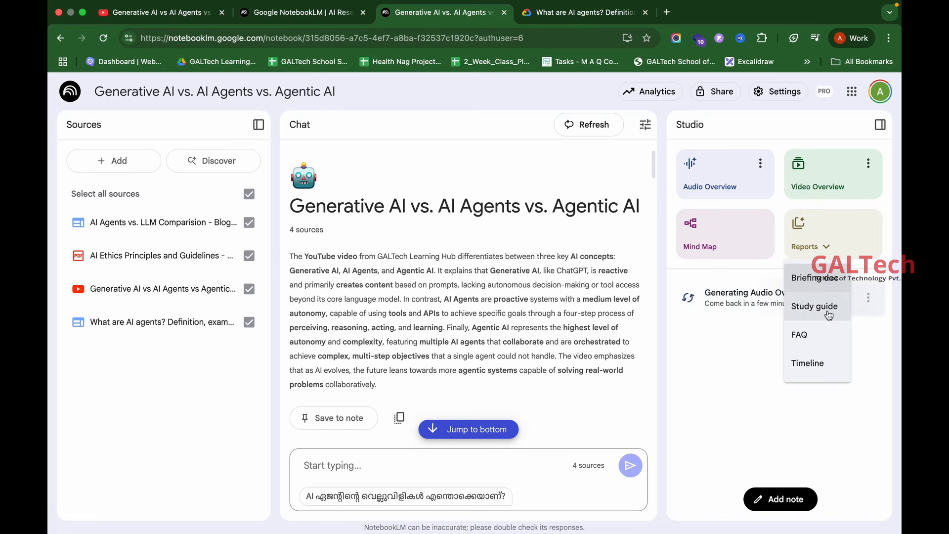
click(839, 383)
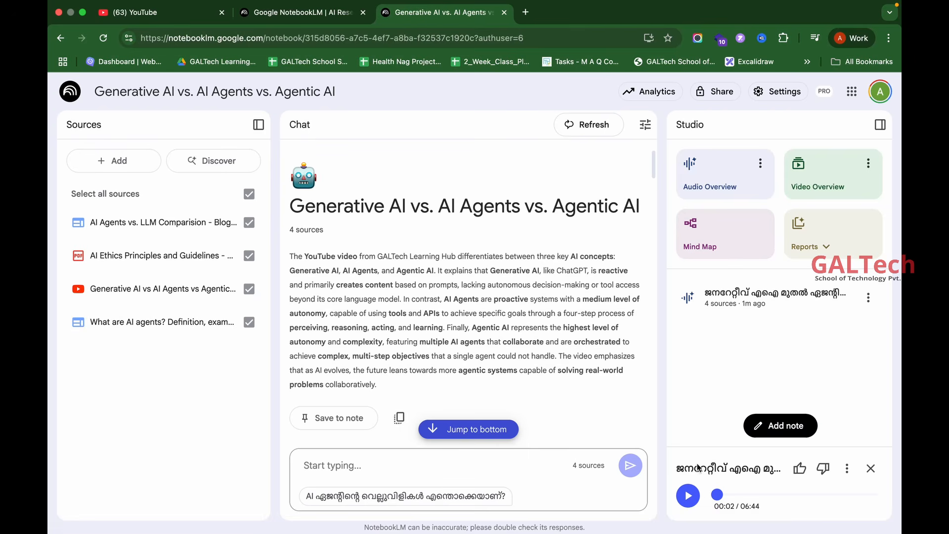
Listen to part of the generated Audio Overview, pause it, and view its playback speed, download and share options
click(688, 496)
key(XF86AudioRaiseVolume)
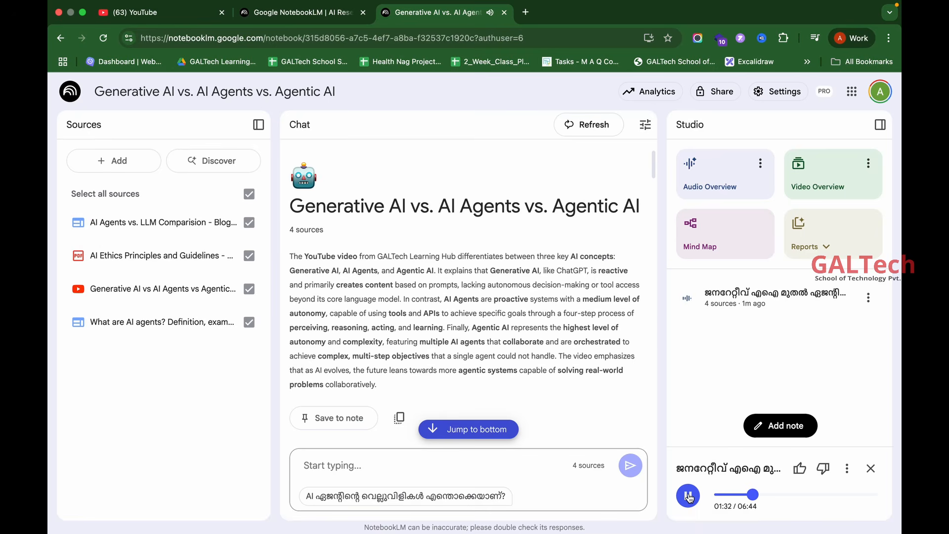
click(688, 495)
click(847, 468)
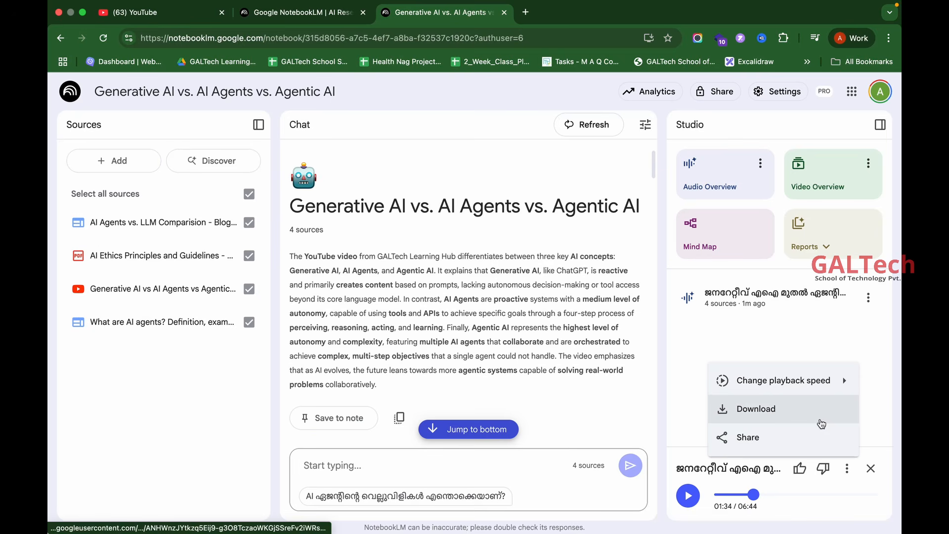
mouse_move(840, 385)
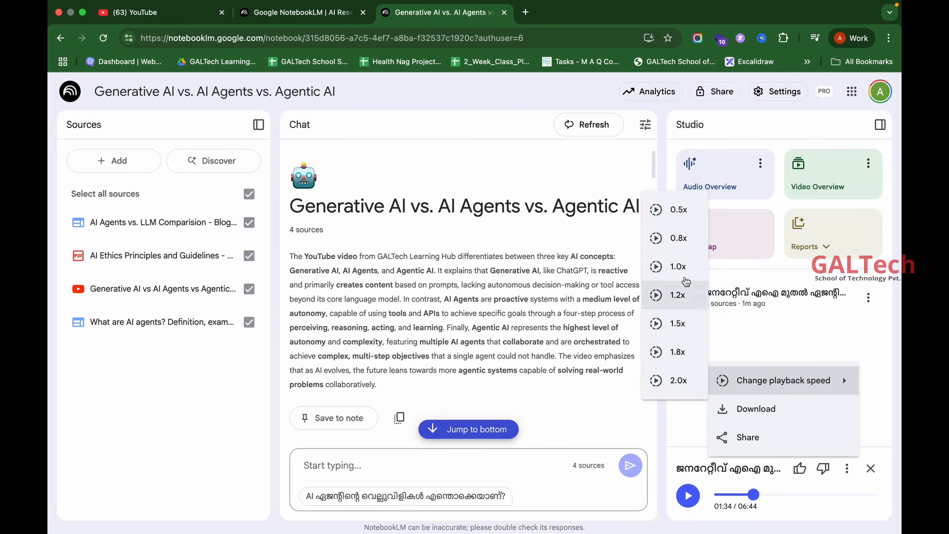
click(749, 349)
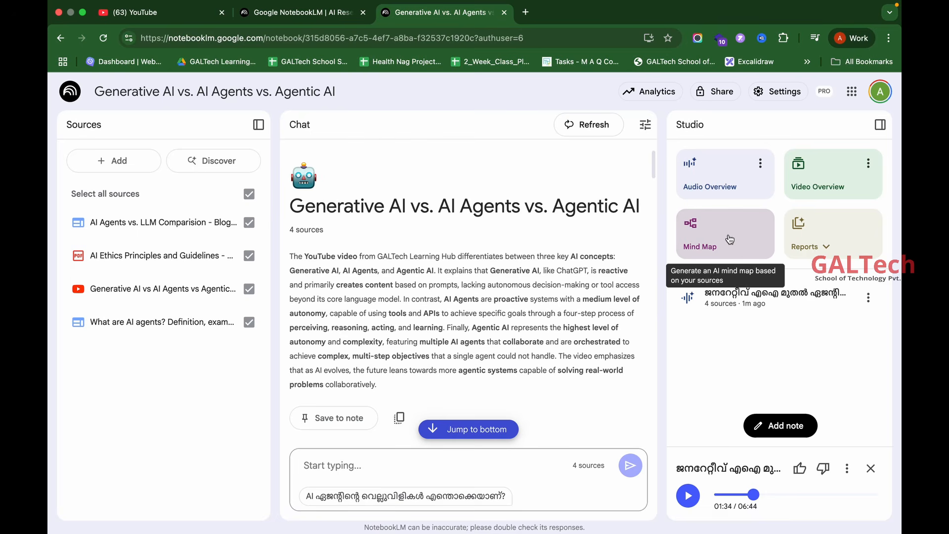
Generate a mind map plus the Briefing doc, Study guide, FAQ and Timeline reports from the notebook's sources
click(708, 240)
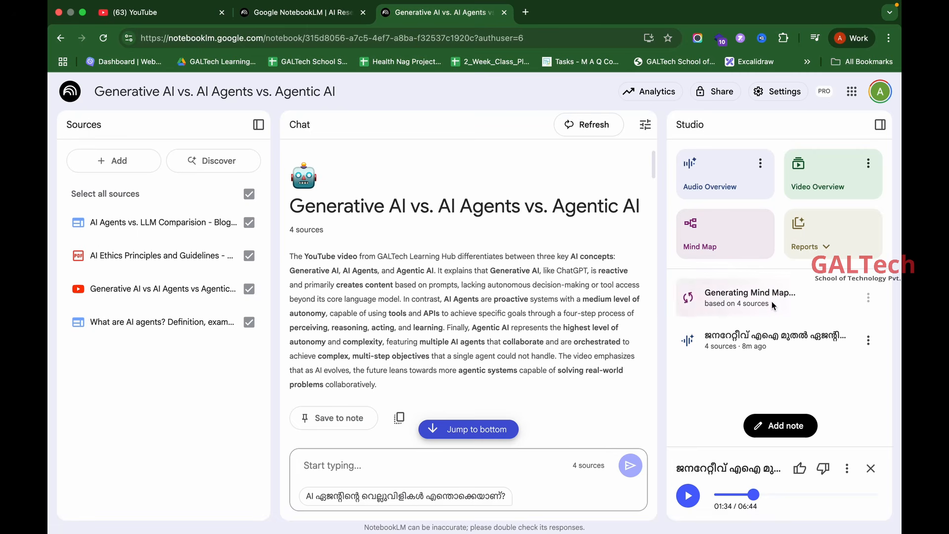
click(825, 246)
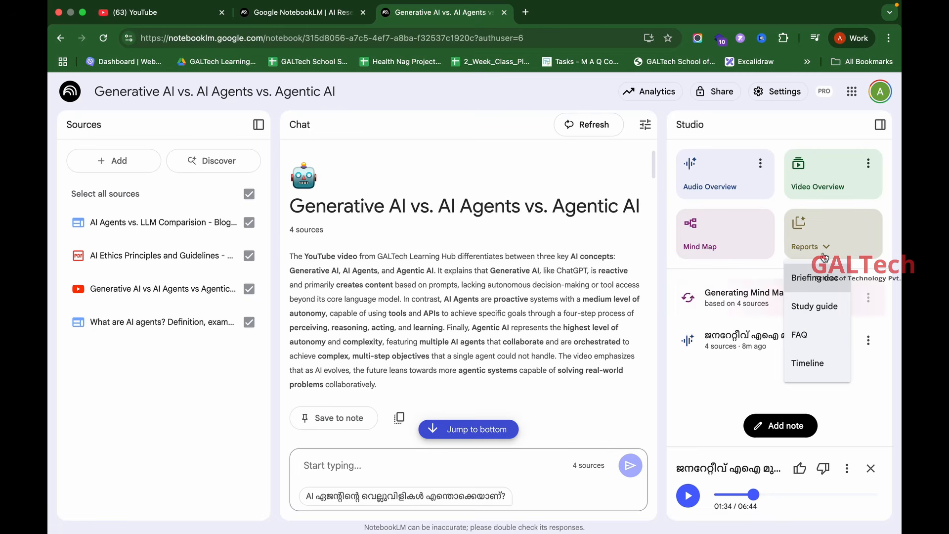
click(824, 278)
click(825, 246)
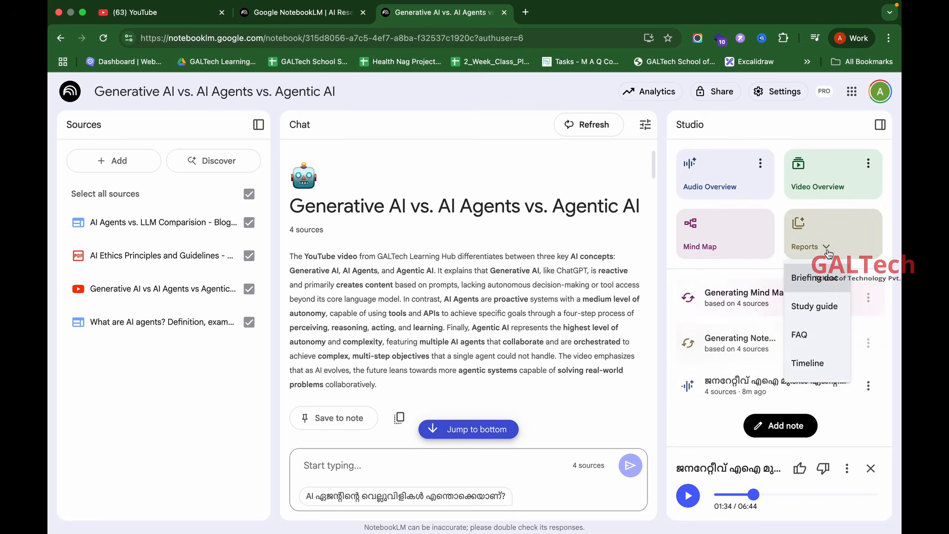
click(821, 302)
click(827, 250)
click(815, 335)
click(825, 247)
click(829, 373)
click(826, 248)
click(816, 368)
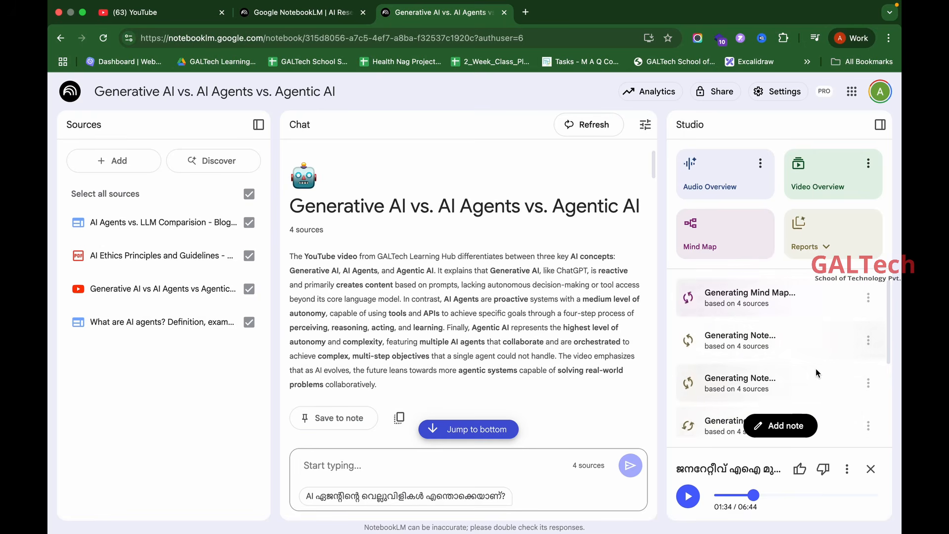
scroll(815, 368, down, 2)
scroll(816, 373, up, 3)
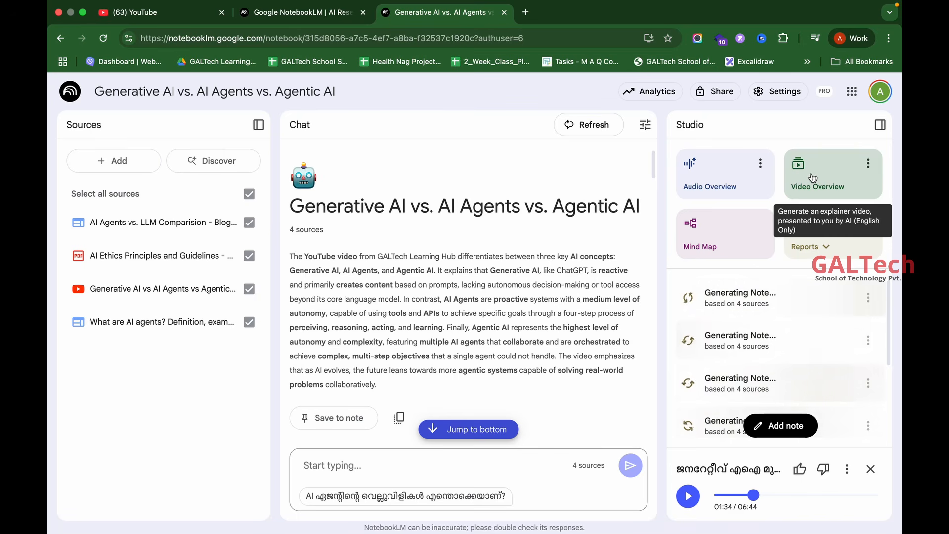
Review the Video Overview customization prompt and its suggested focus examples, and close it without generating a video
click(868, 165)
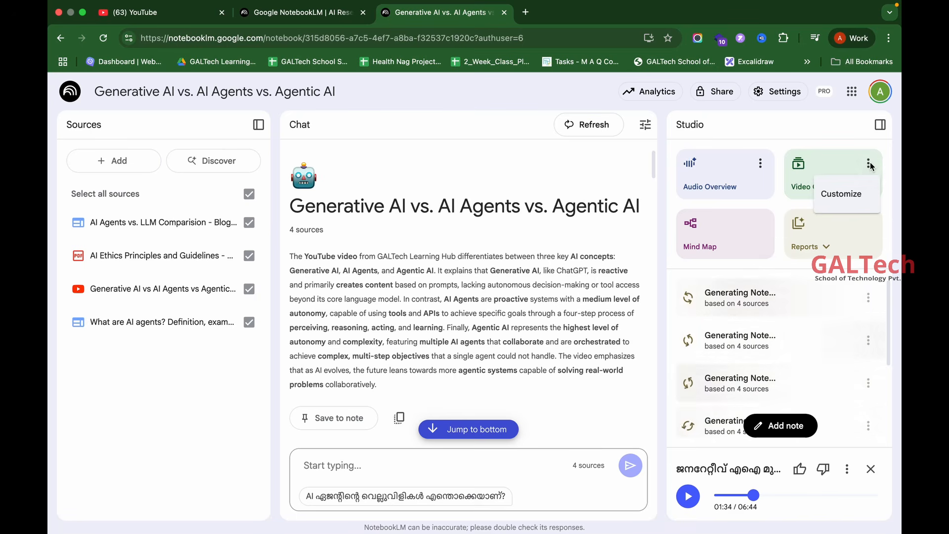
click(855, 193)
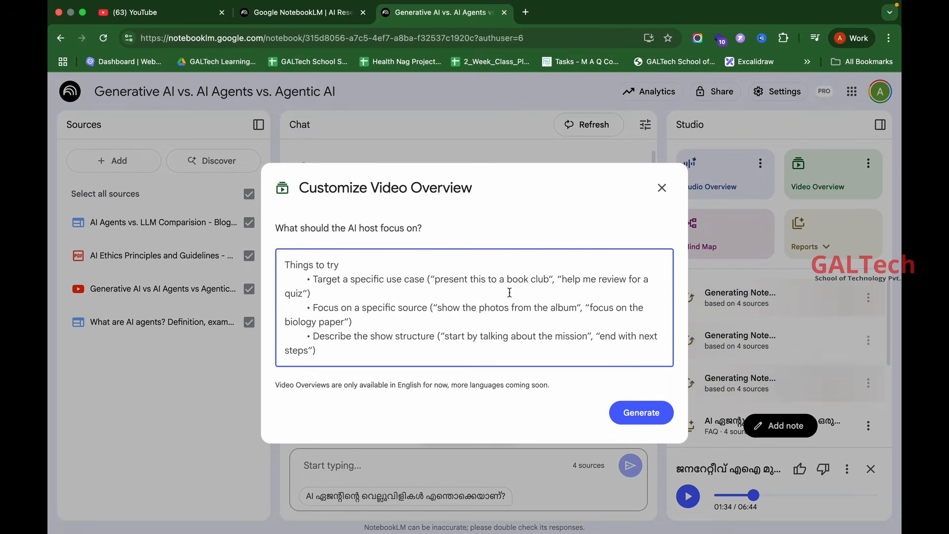
click(389, 231)
drag(389, 232, 275, 231)
click(443, 230)
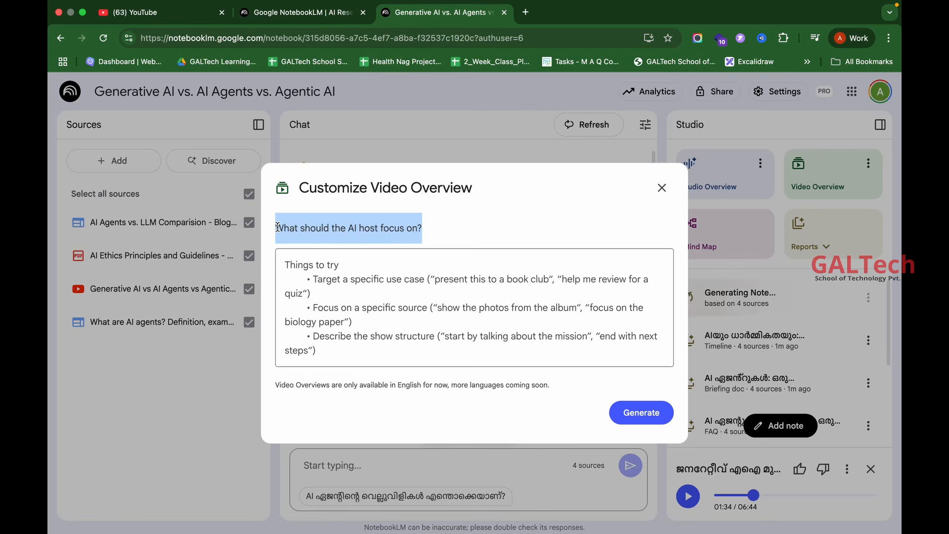
click(412, 320)
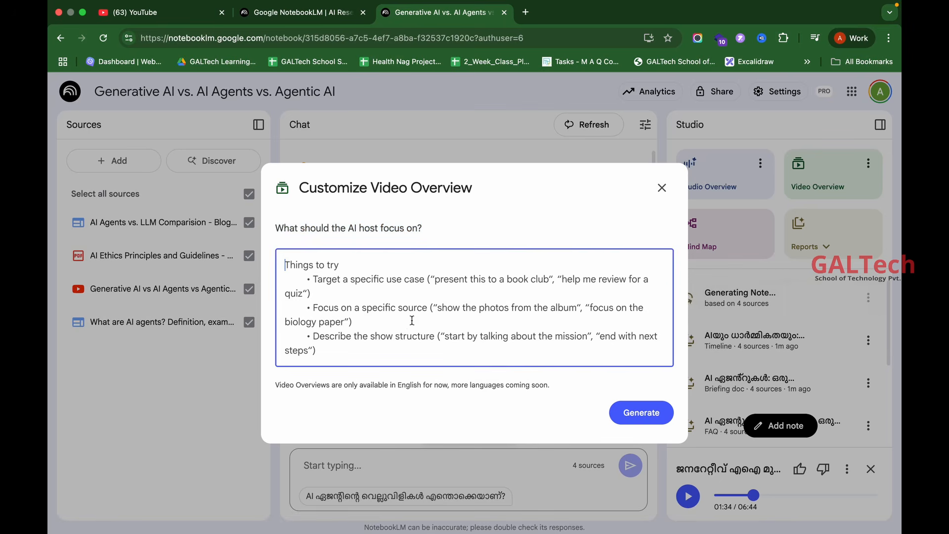
click(661, 187)
Open the generated Malayalam mind map from the list of the notebook's generated outputs
click(813, 246)
click(825, 295)
scroll(825, 296, down, 3)
scroll(826, 300, down, 1)
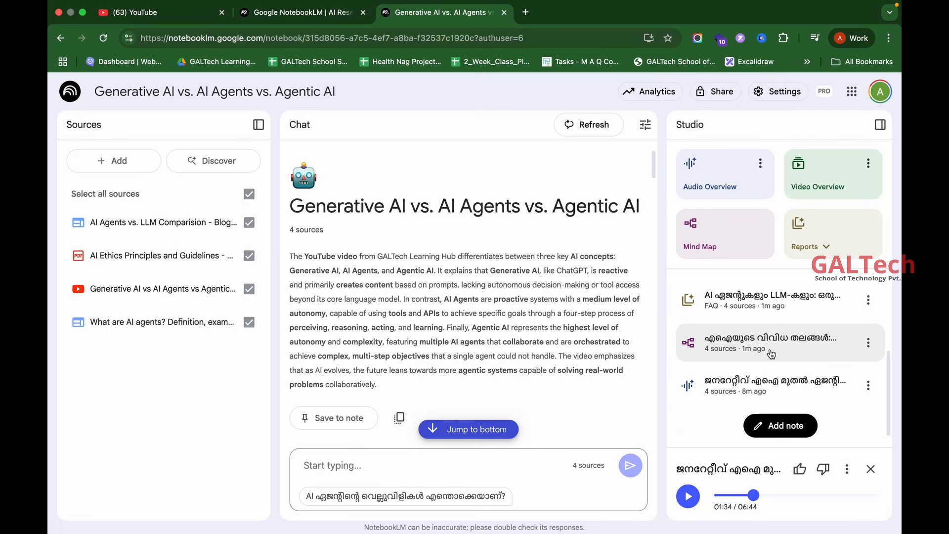
click(755, 346)
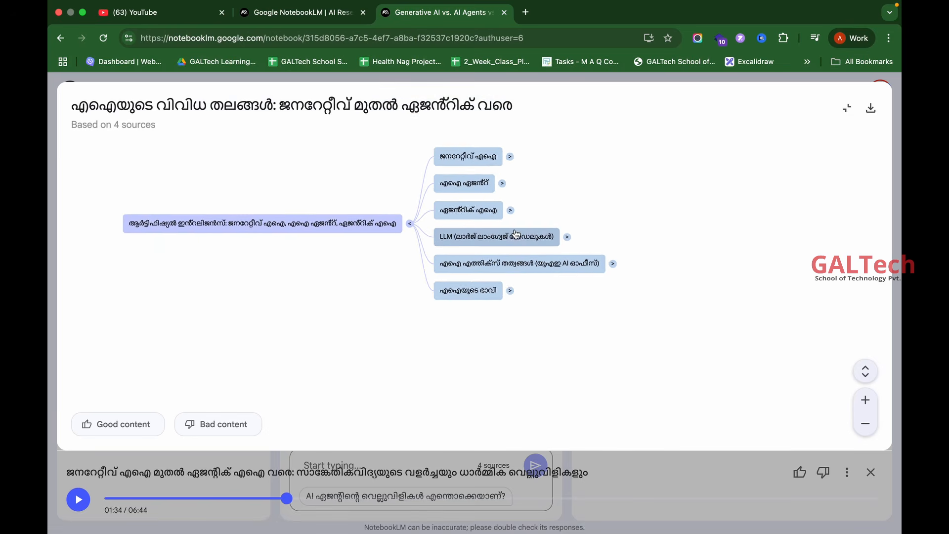
Expand the mind map's generative AI and AI agent branches plus the agent's main features, and return the map to its compact view
click(511, 159)
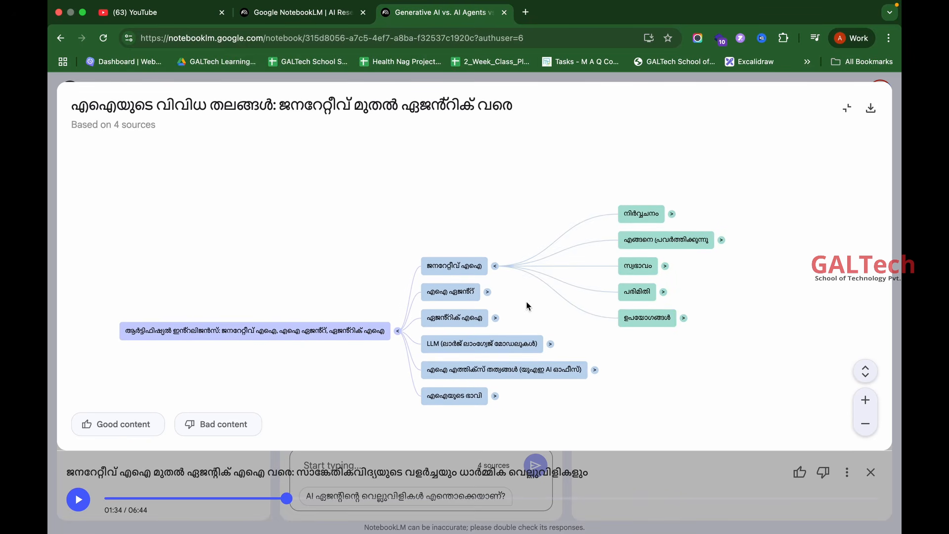
click(488, 292)
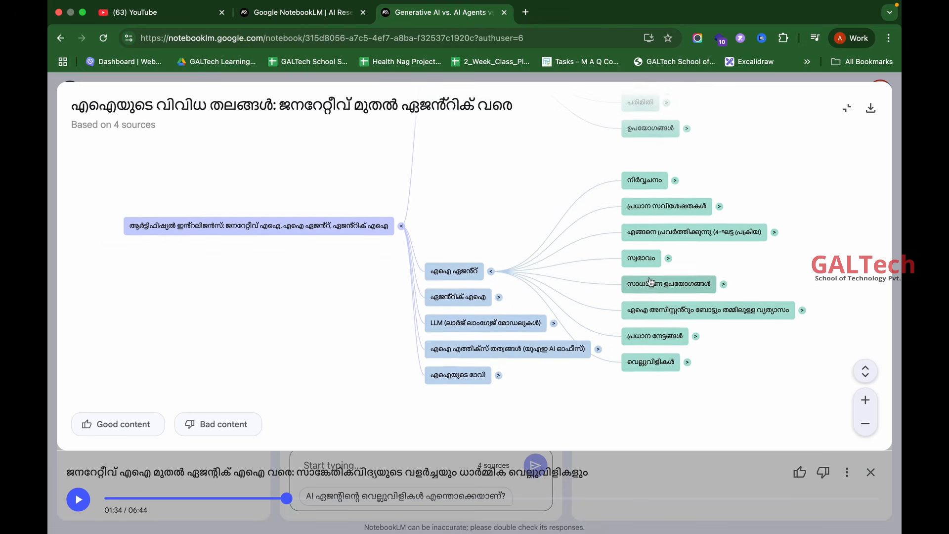
click(721, 200)
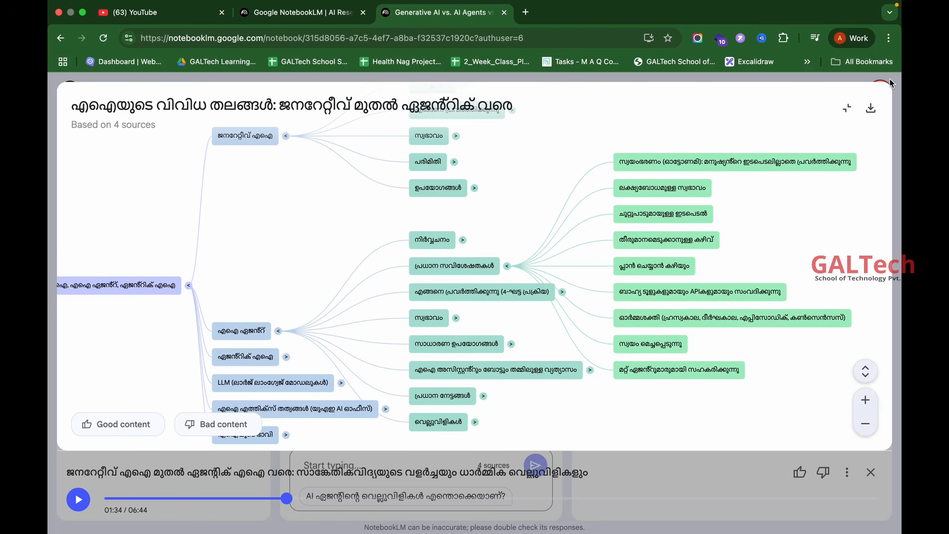
click(848, 108)
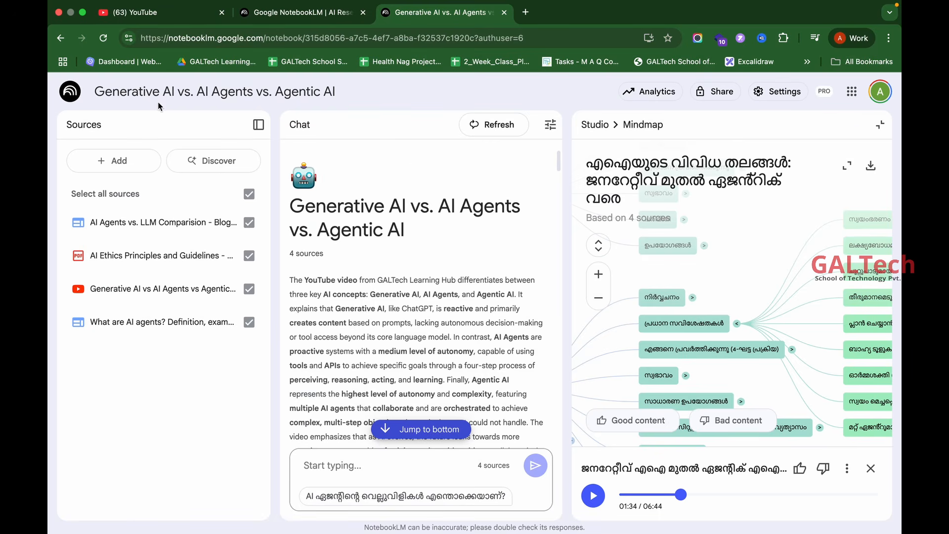
Create a new notebook and upload all the PDFs from the leph1dd folder as its sources
click(72, 97)
click(767, 131)
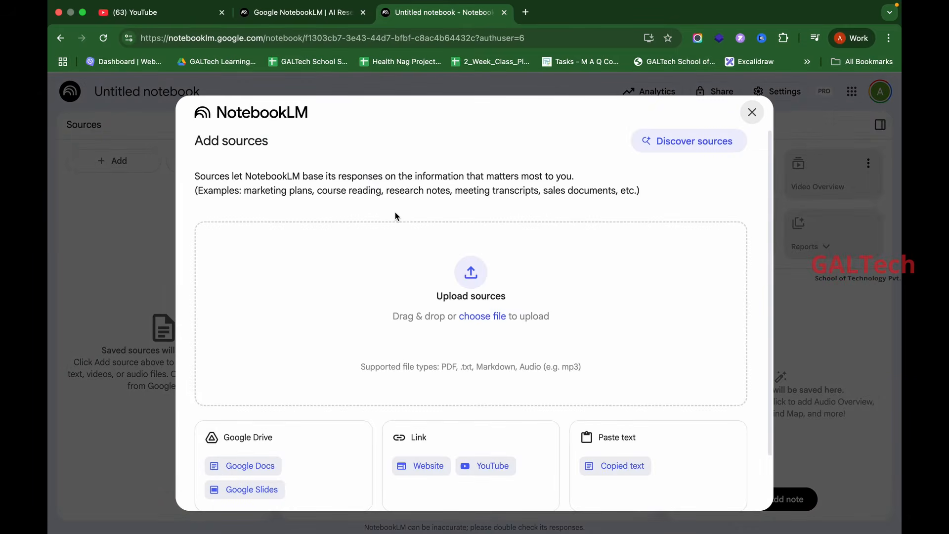
click(471, 274)
double_click(227, 174)
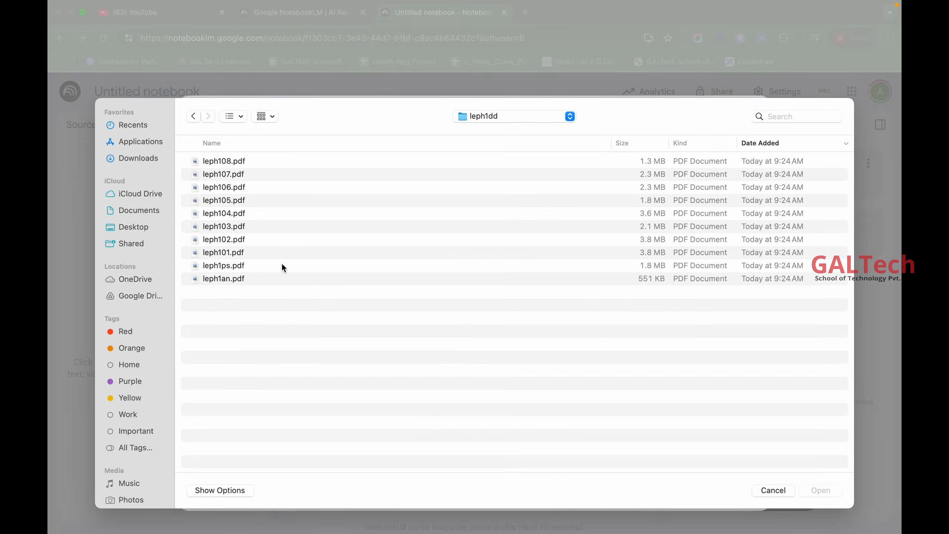
key(super+a)
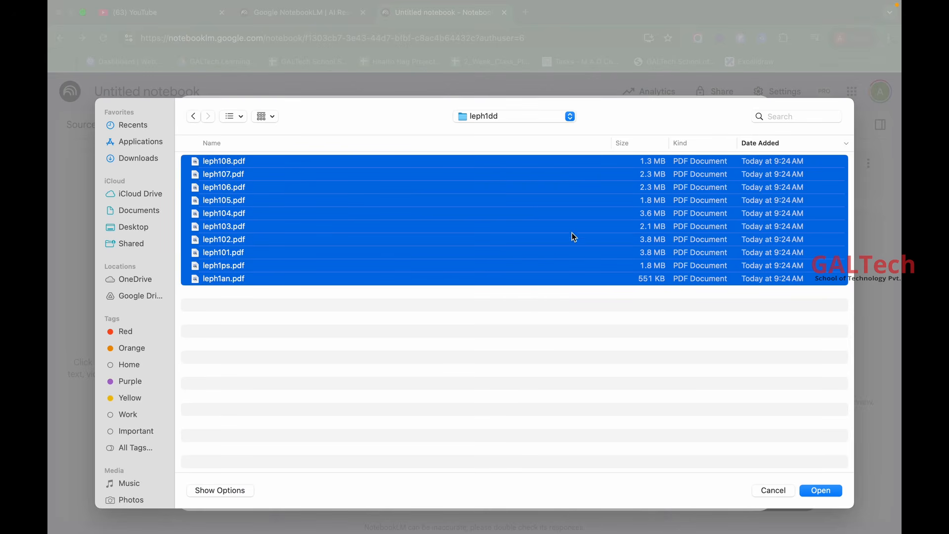
click(821, 491)
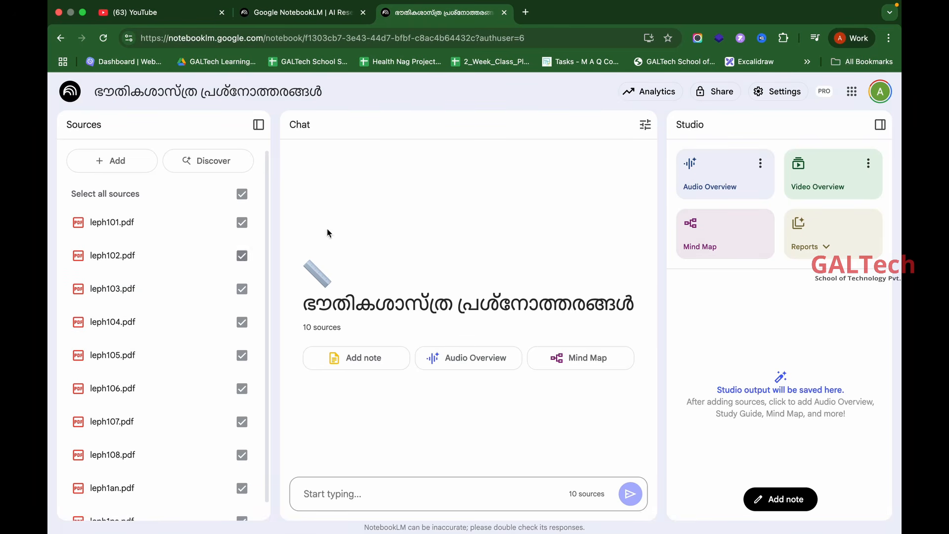
scroll(196, 352, down, 1)
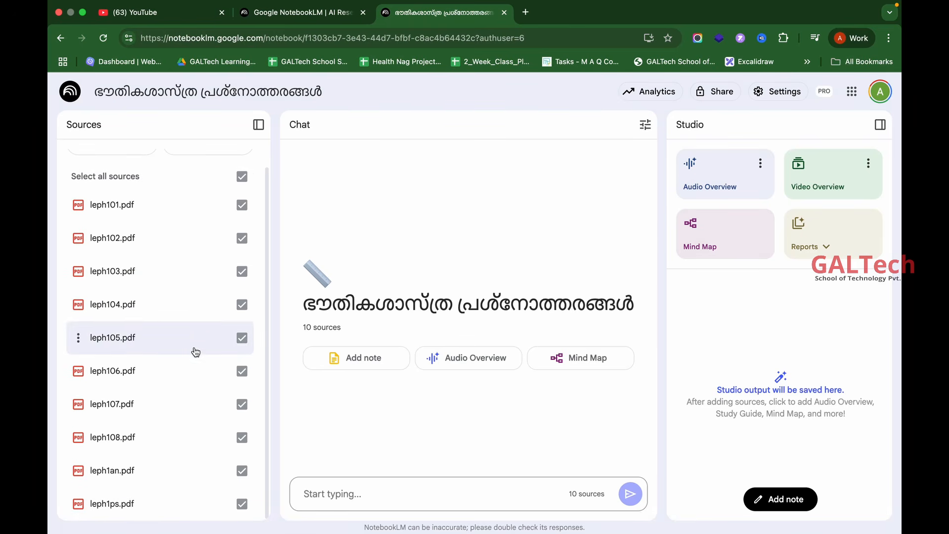
Generate an uncustomized Audio Overview and a second one with a custom focus prompt beginning "Focus on Electro ma"
click(709, 174)
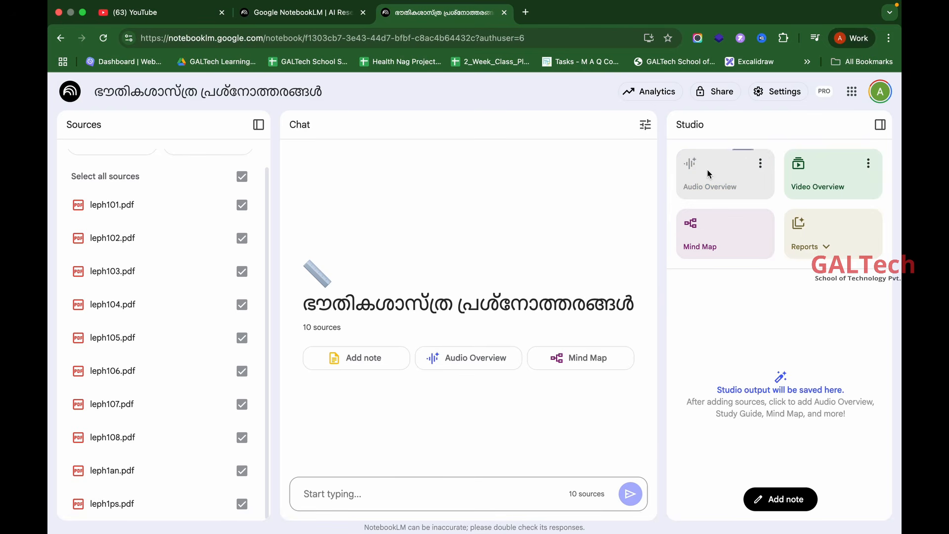
click(762, 163)
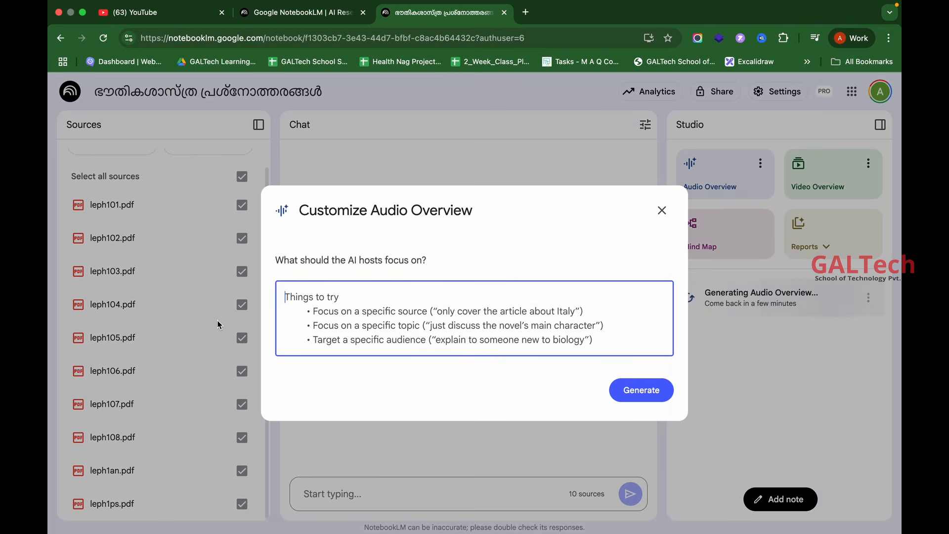
text(Focu)
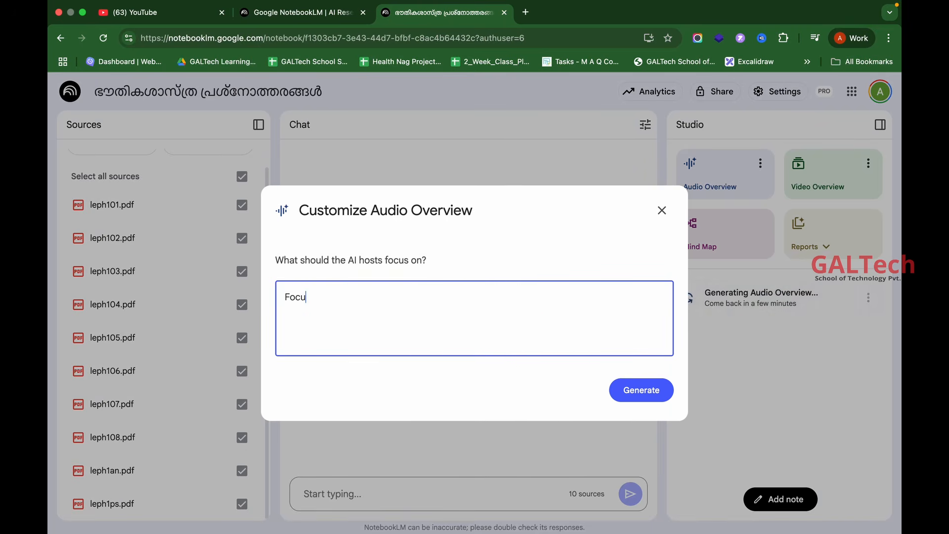
text(s on E)
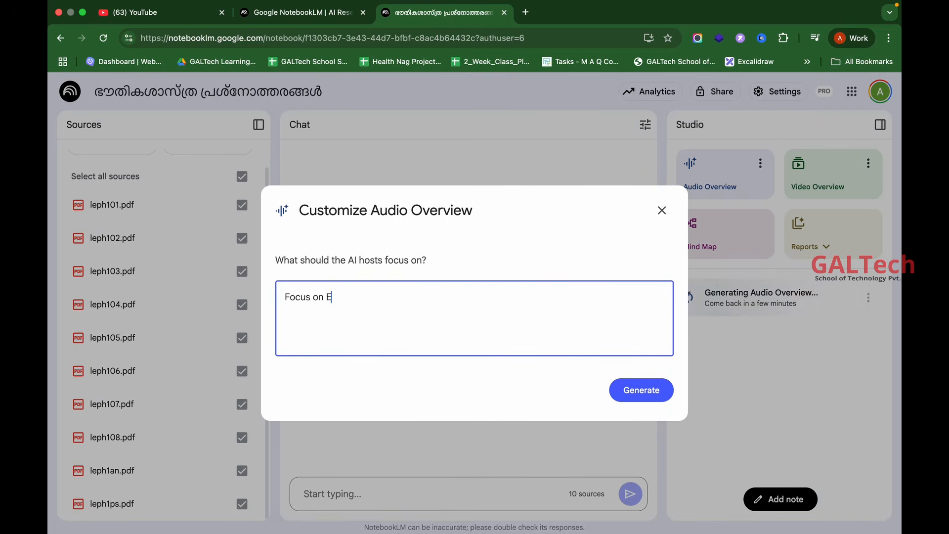
text(lectric)
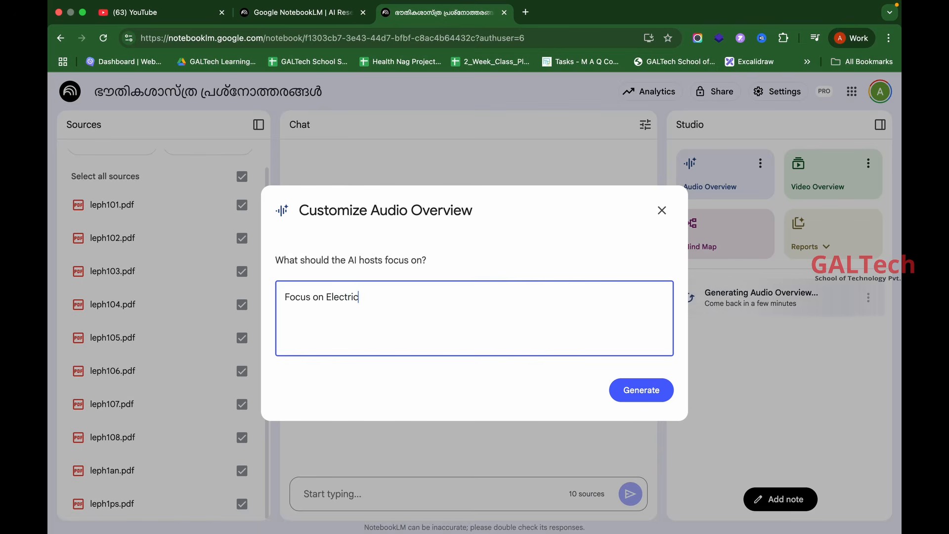
key(BackSpace)
key(BackSpace)
key(BackSpace)
text(ro )
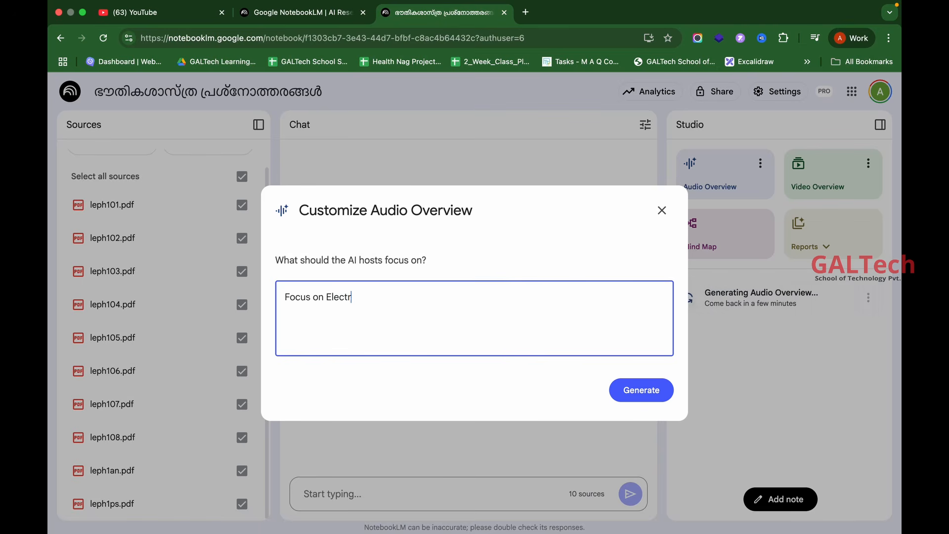
text(ma)
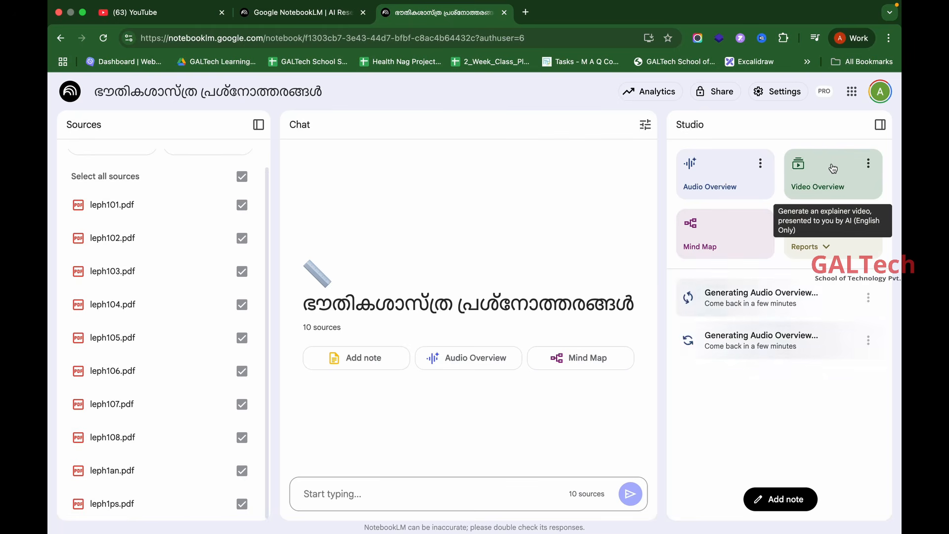
Generate a mind map from all of the new notebook's PDF sources
click(735, 218)
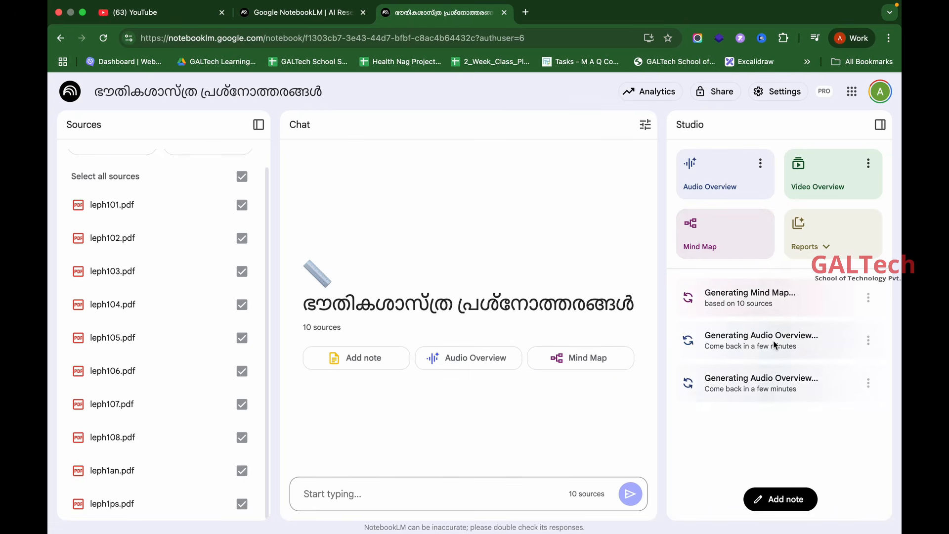
click(409, 492)
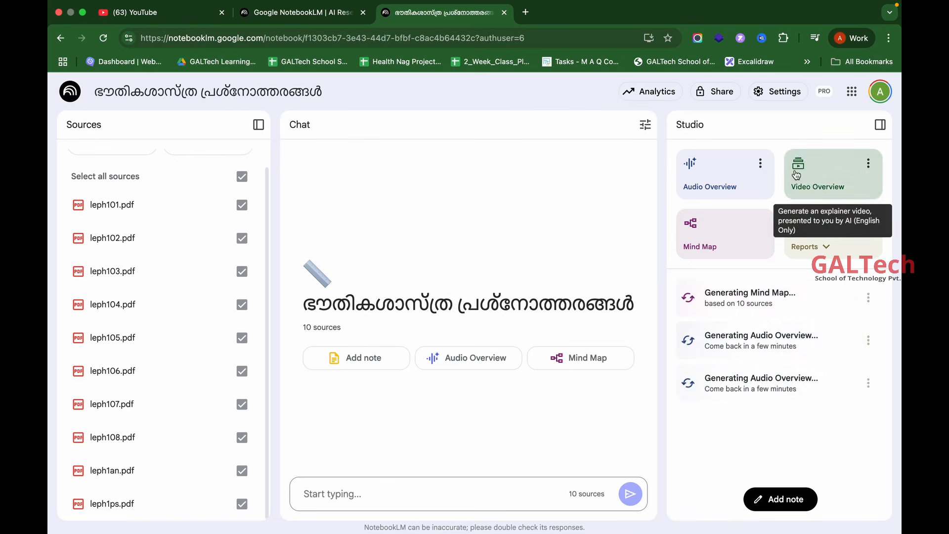
Set the output language override to Default and save the setting
click(856, 97)
click(778, 92)
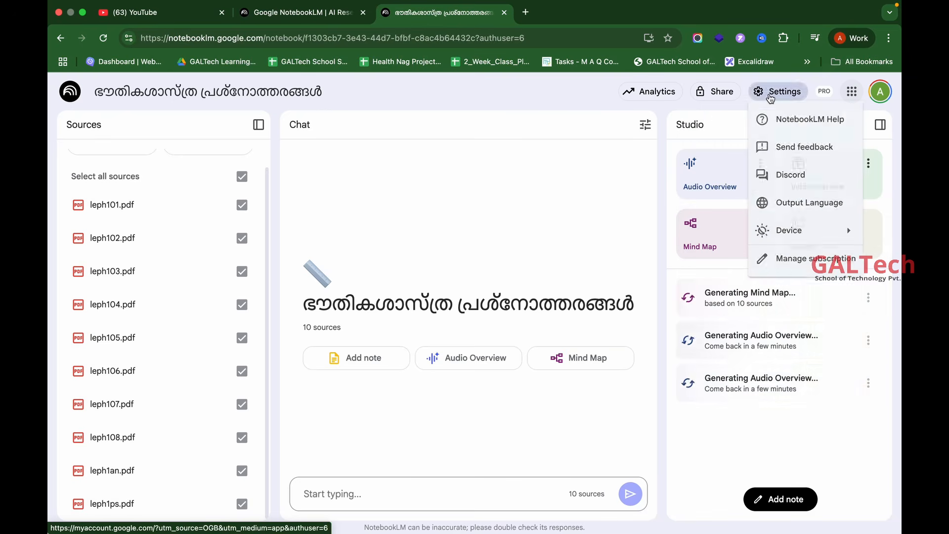
click(800, 203)
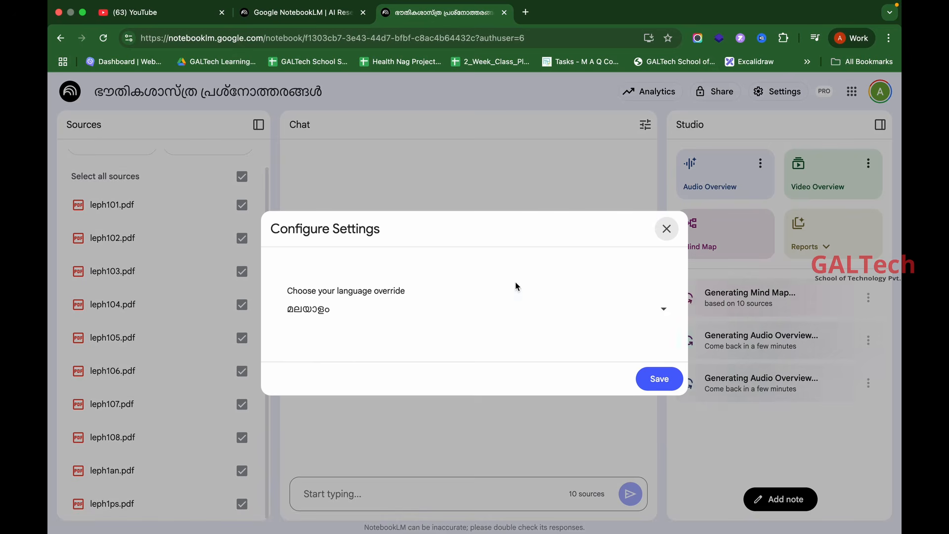
click(546, 309)
scroll(524, 374, up, 5)
scroll(523, 373, up, 10)
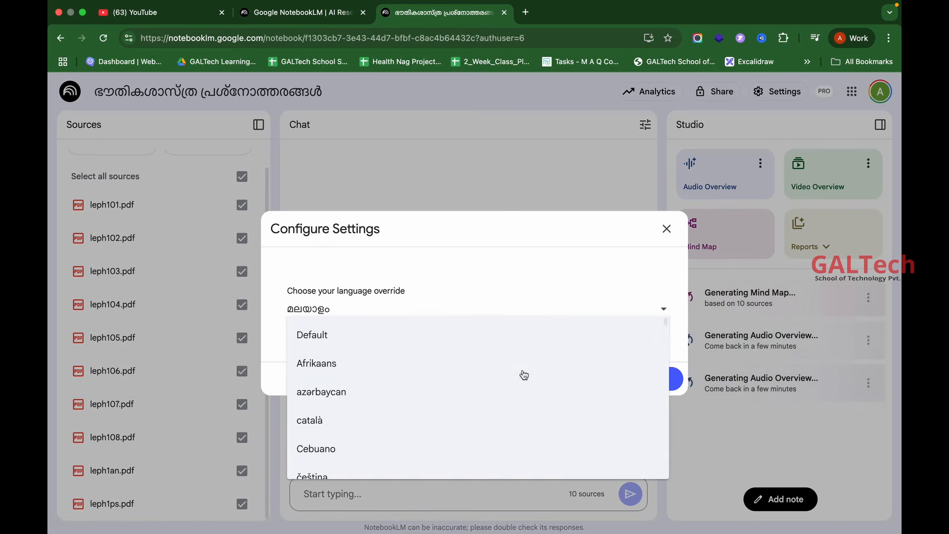
click(521, 335)
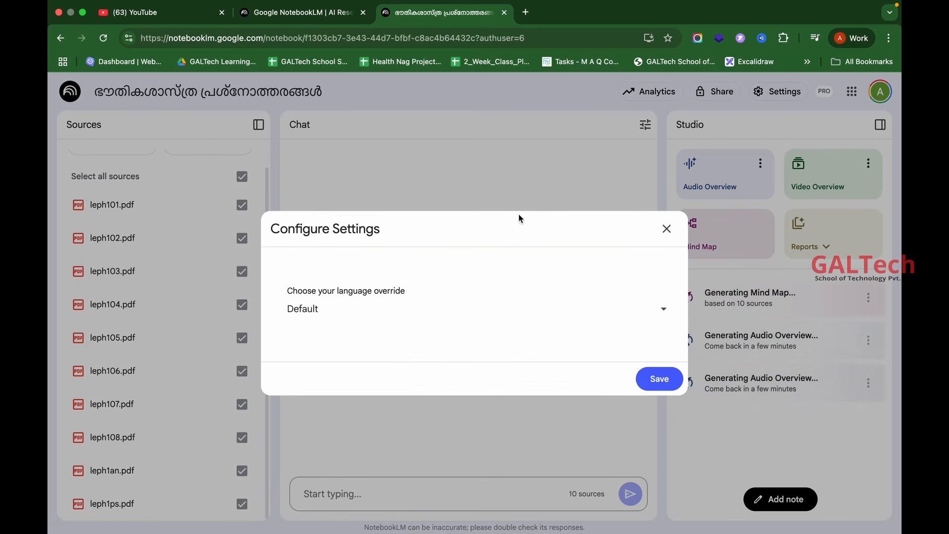
click(661, 387)
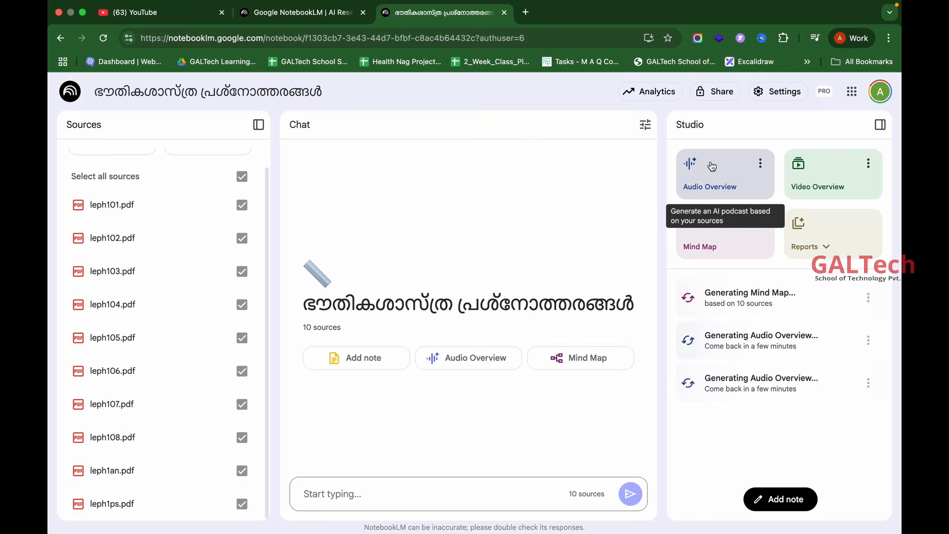
Generate another Audio Overview with the focus prompt "Focus on Electric waves", trying the length options and choosing Default
click(760, 163)
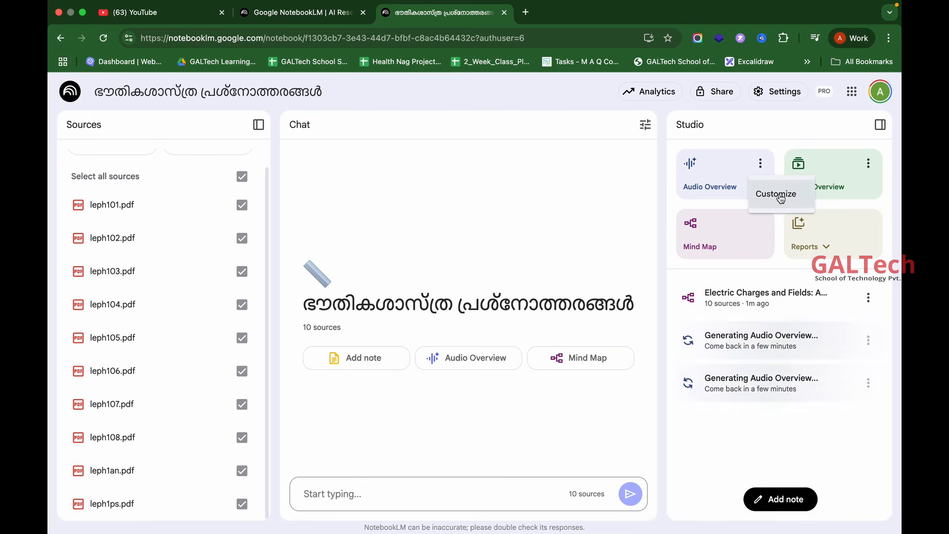
click(780, 199)
text(Focus on Electric waves)
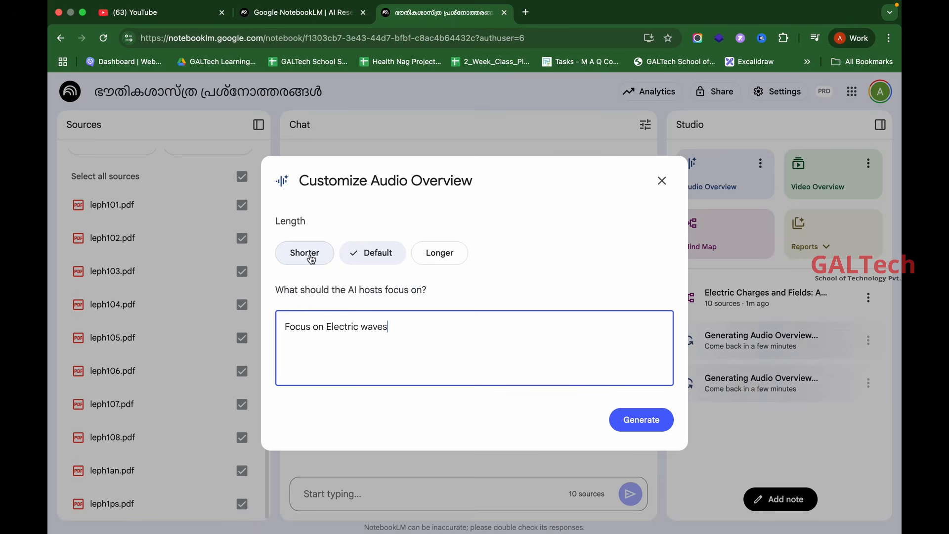
drag(280, 219, 309, 221)
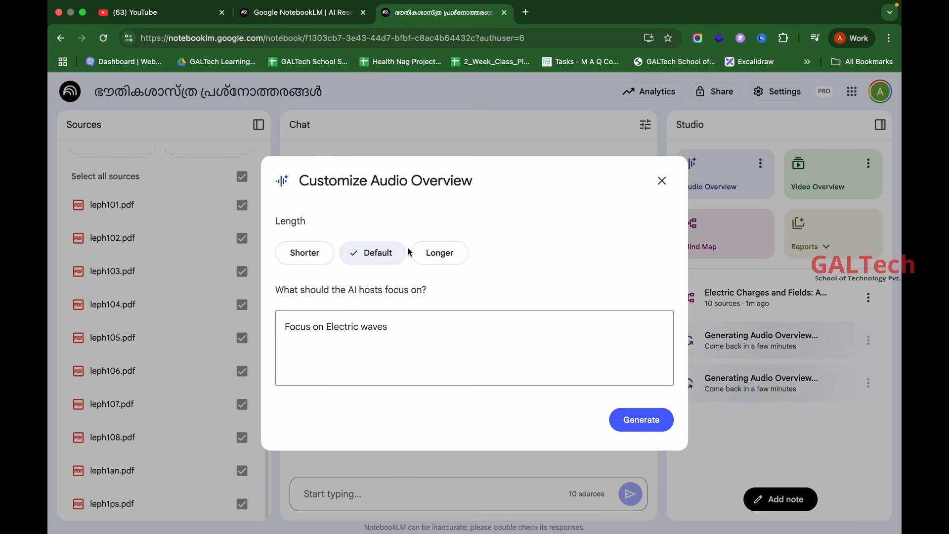
click(303, 259)
click(378, 254)
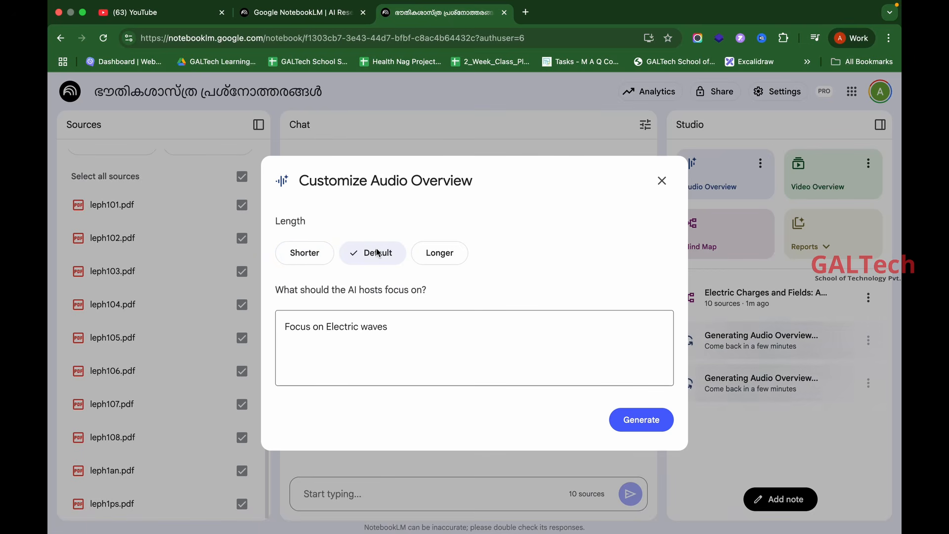
click(428, 260)
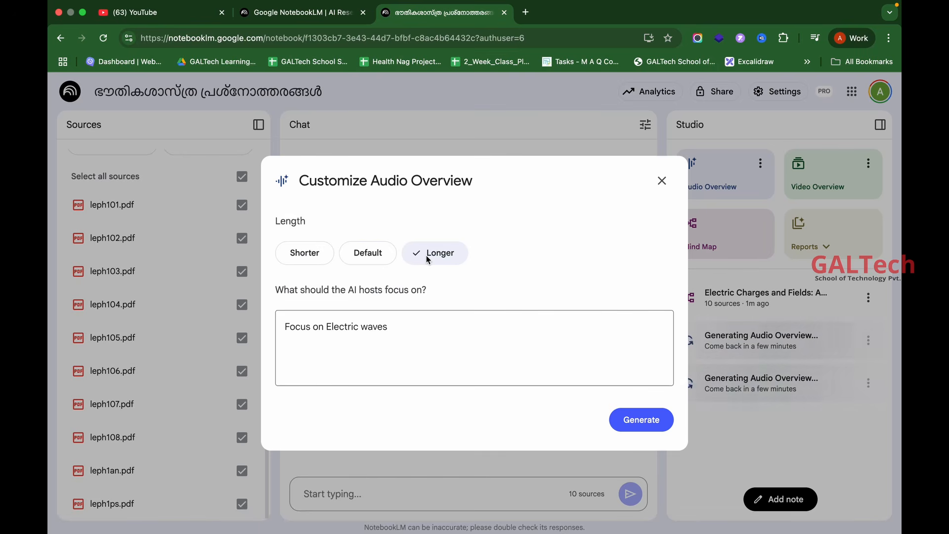
click(351, 260)
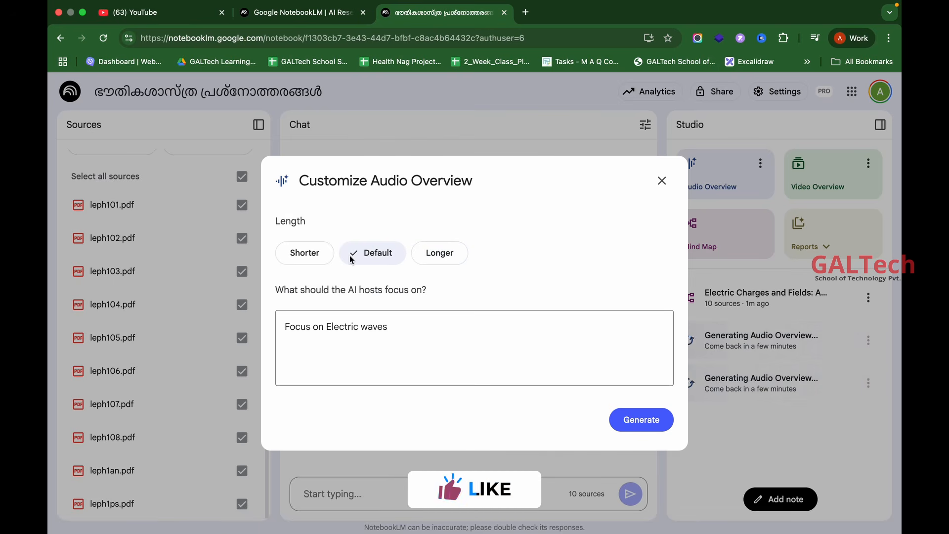
click(652, 420)
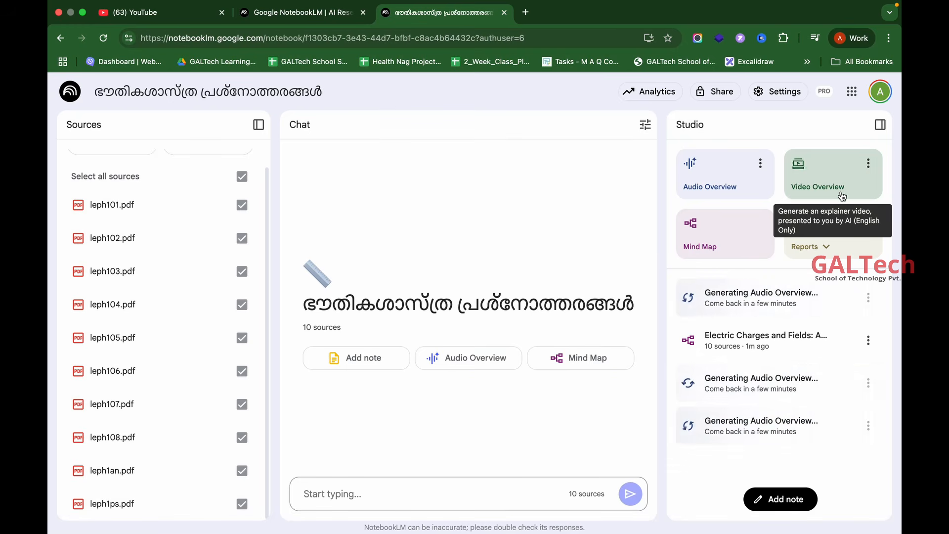
drag(854, 221, 861, 229)
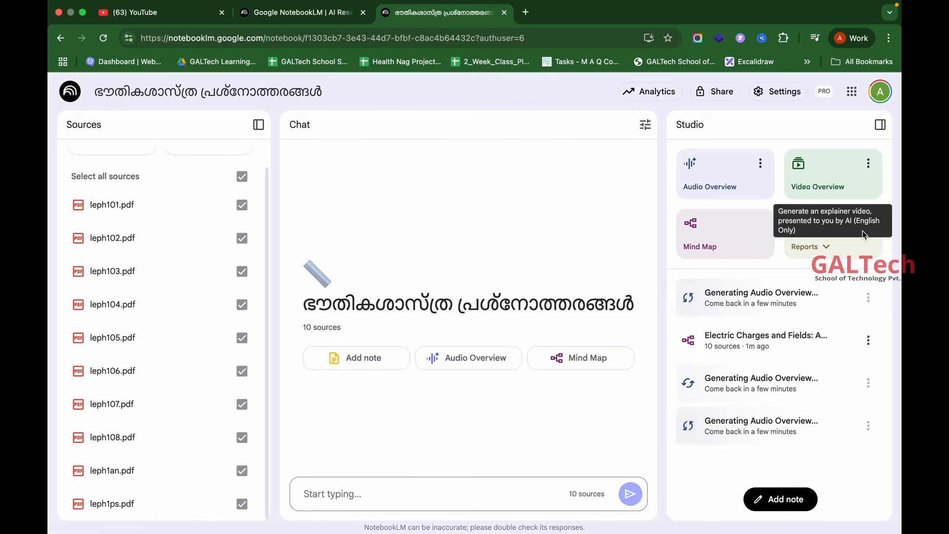
drag(857, 220, 870, 230)
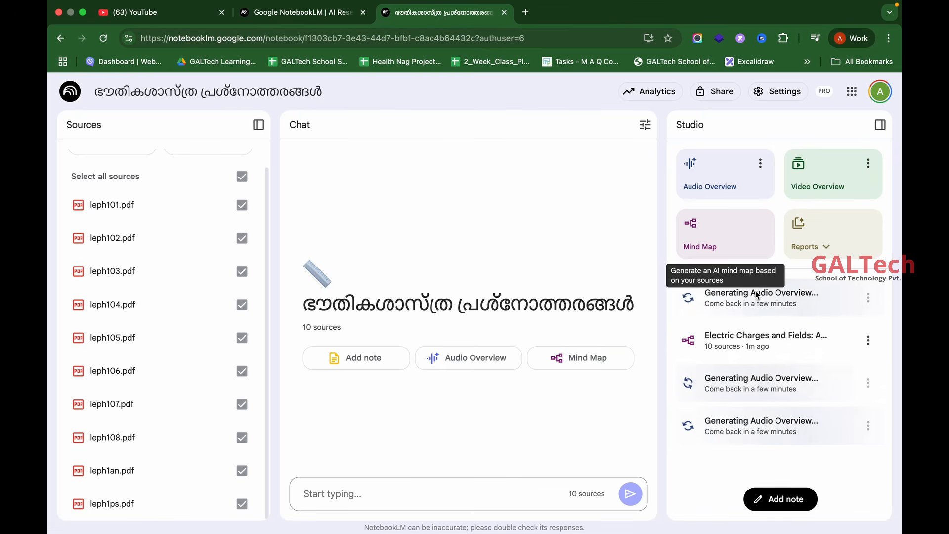
Open the Video Overview customization and begin its focus prompt with "Focus on"
click(867, 169)
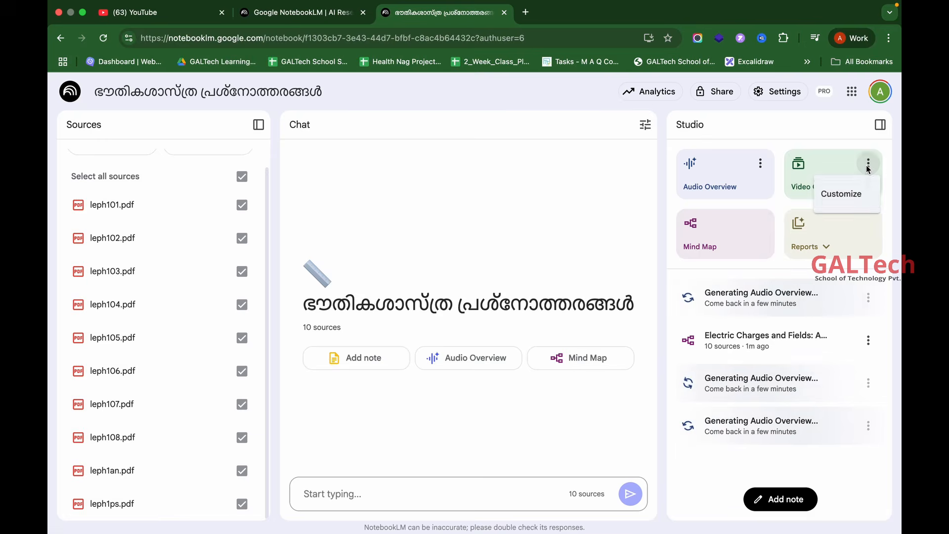
click(855, 191)
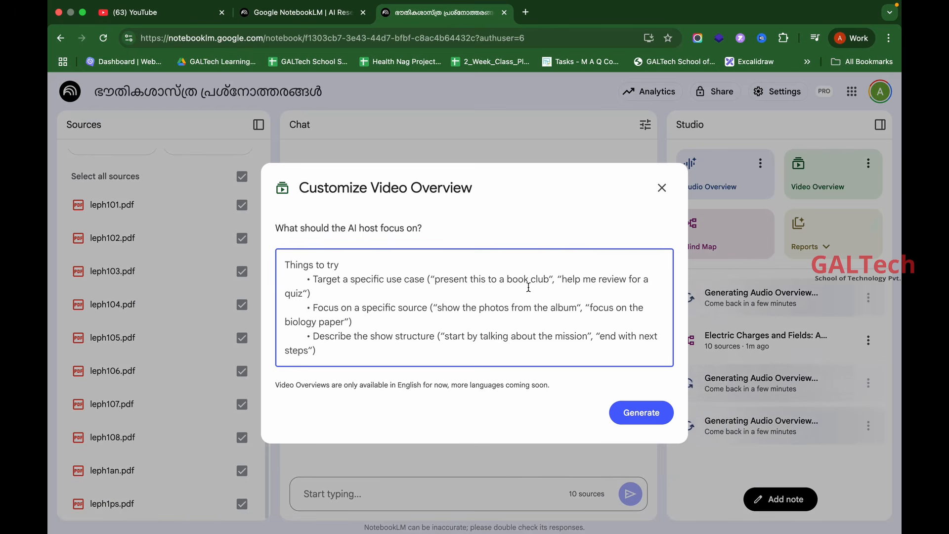
text(Fo)
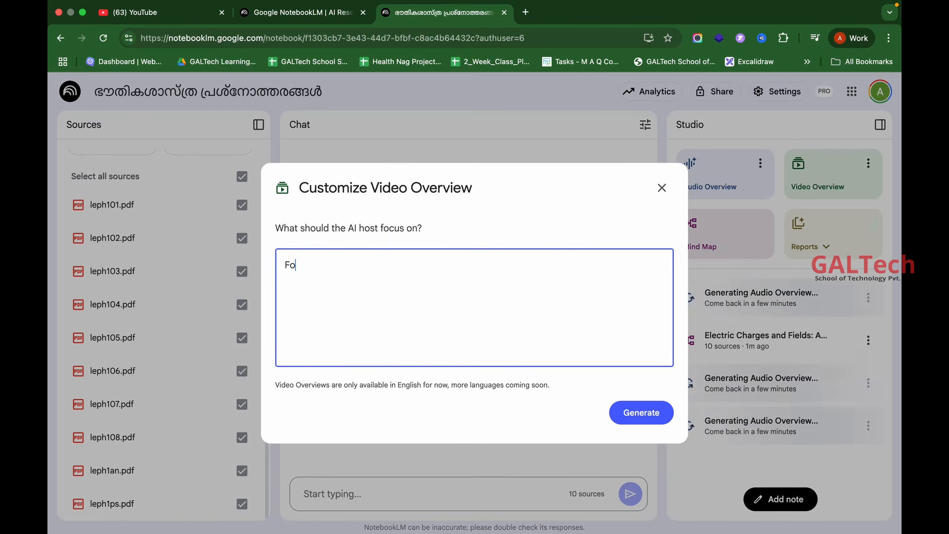
text(cus on)
Switch to Finder, open leph104.pdf from the leph1dd folder in Downloads, and check the topic of its introduction
key(ctrl+Up)
click(90, 515)
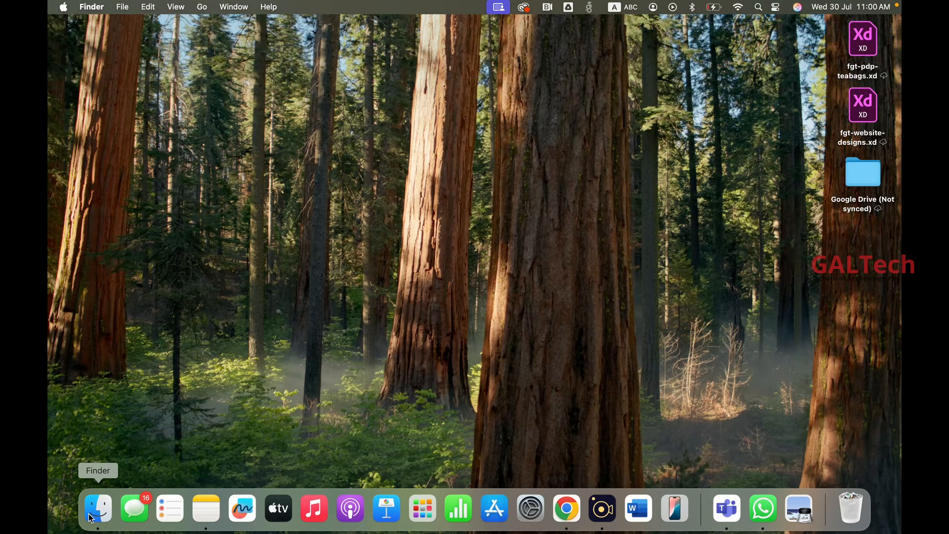
click(267, 181)
double_click(388, 159)
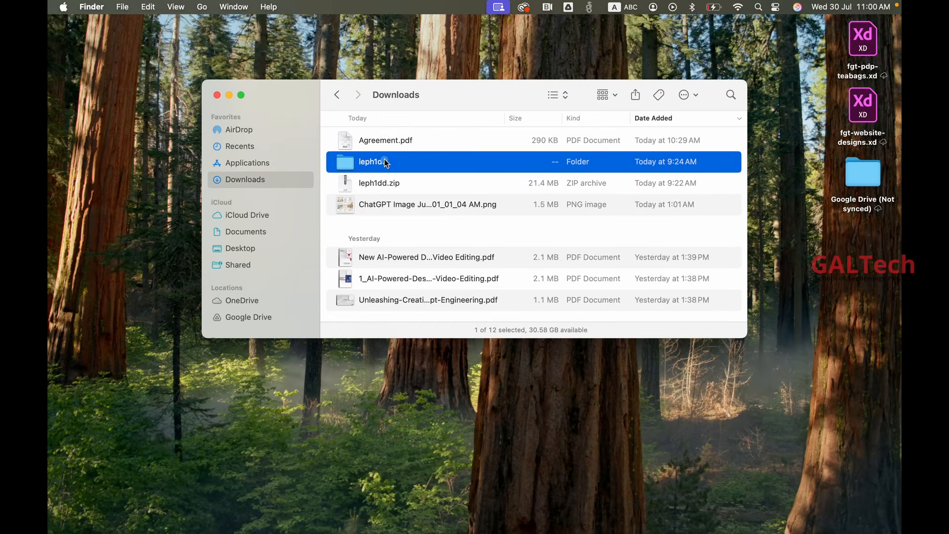
click(392, 200)
double_click(392, 200)
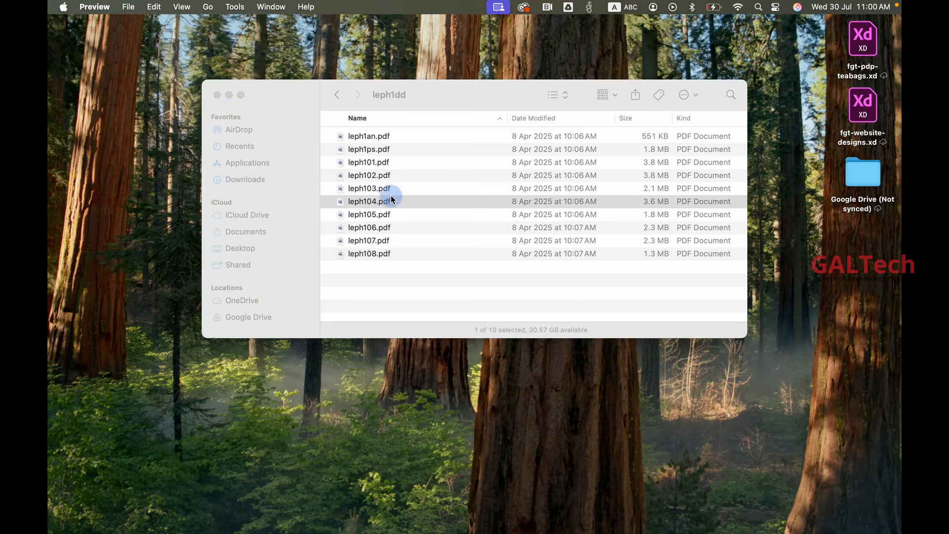
scroll(407, 404, down, 10)
key(ctrl+Up)
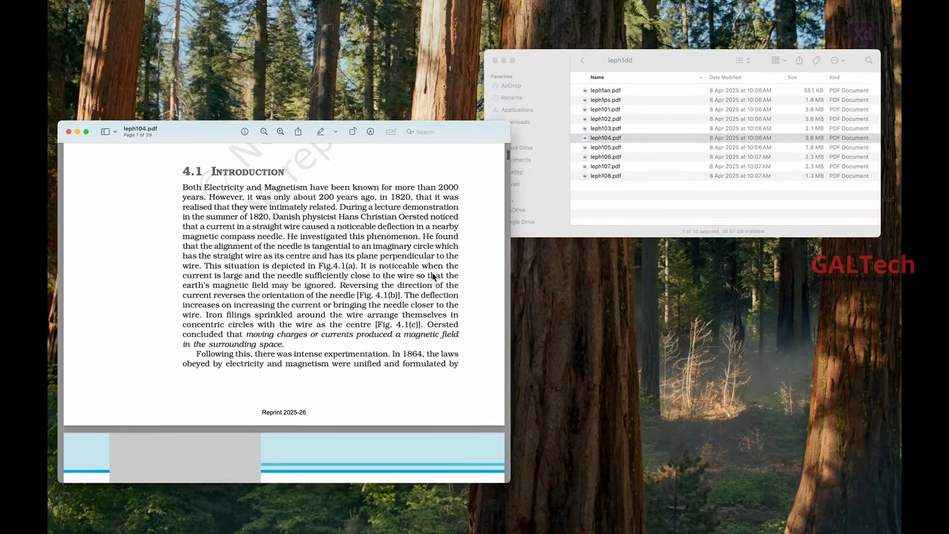
Return to the notebook in Chrome, complete the prompt as "Focus on Magnetism" and generate the Video Overview
click(552, 47)
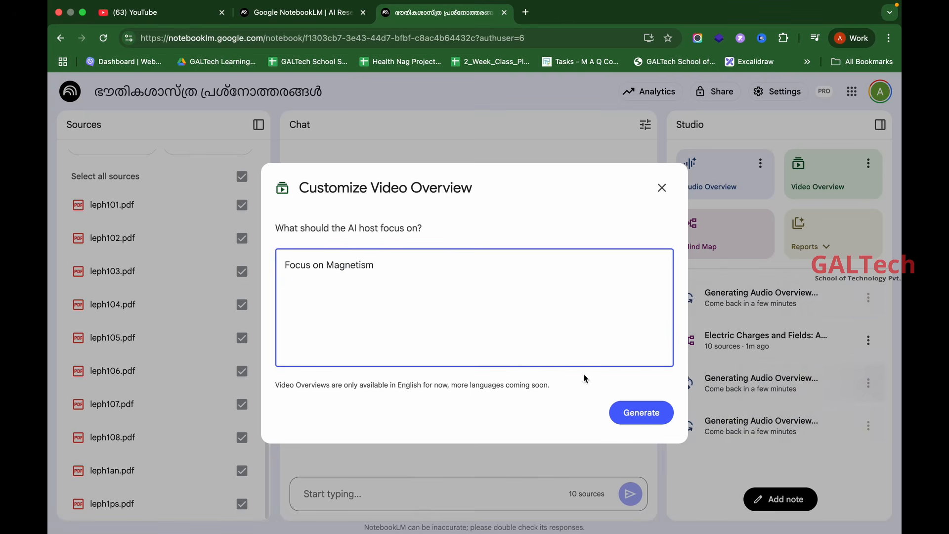
click(646, 409)
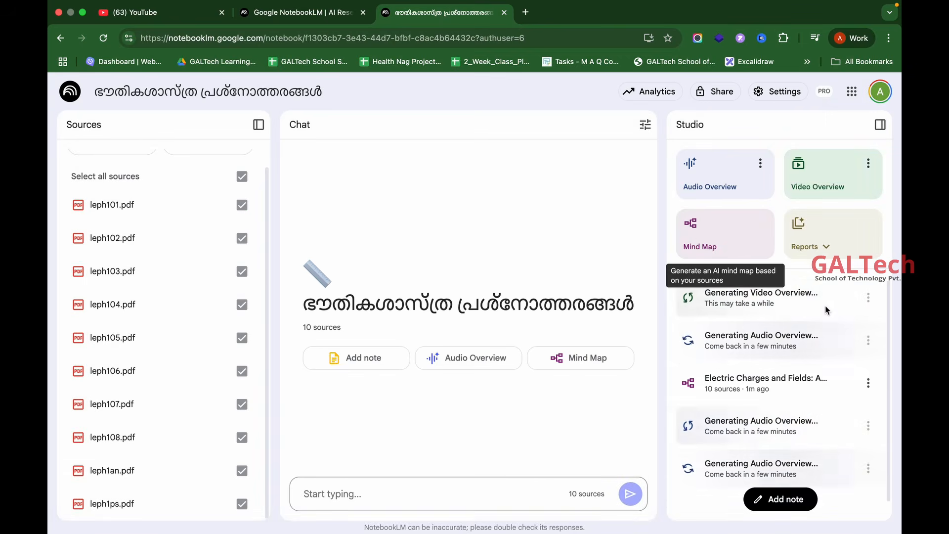
Open the generated mind map and expand its branches on forces between multiple charges, conductors and insulators, and electric charge
click(775, 392)
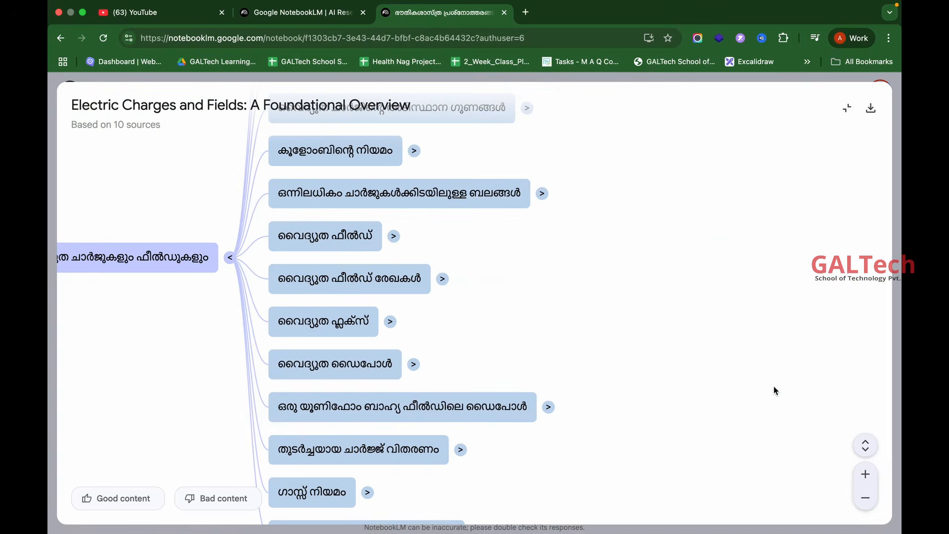
scroll(513, 297, up, 3)
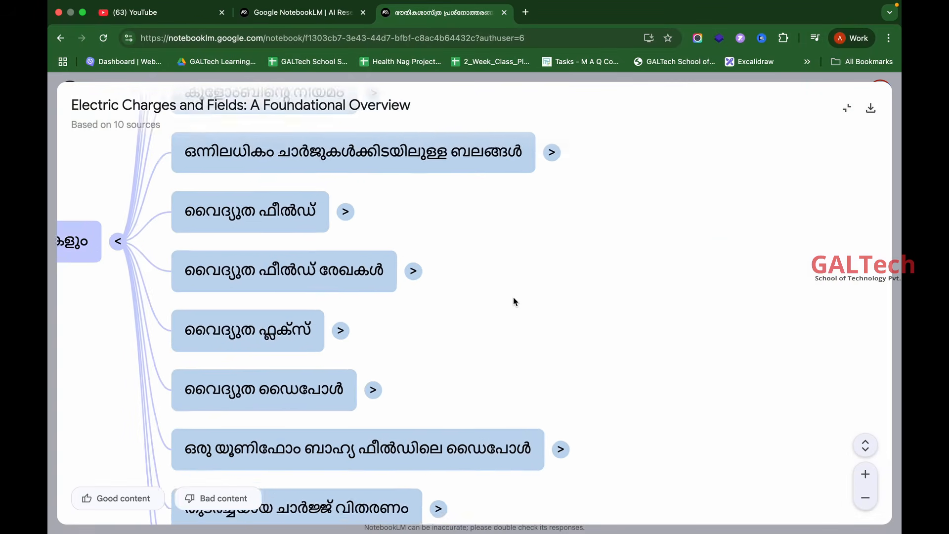
scroll(513, 297, down, 6)
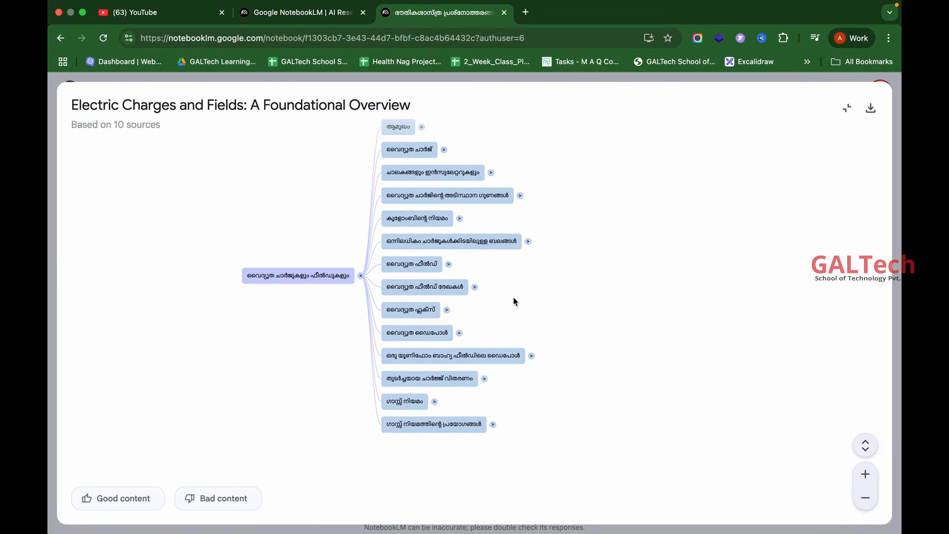
scroll(452, 254, up, 2)
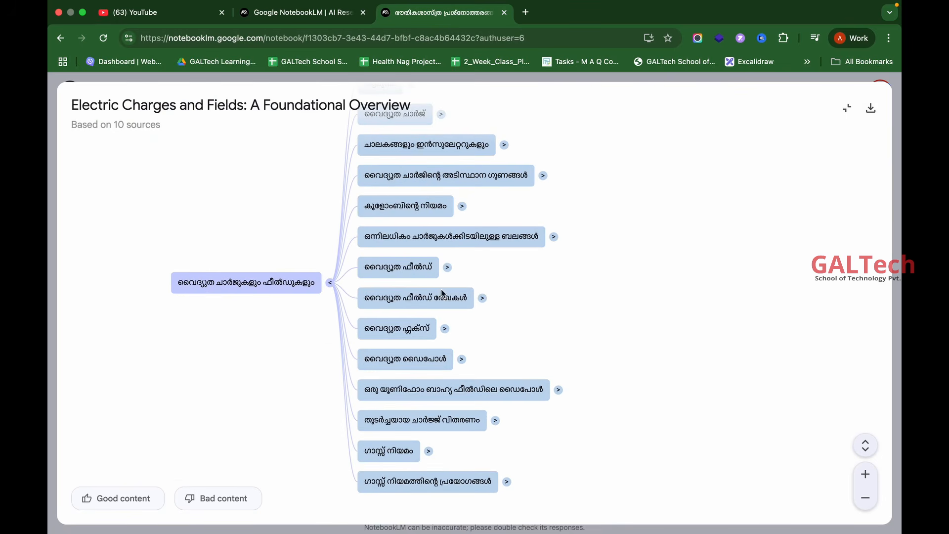
click(556, 237)
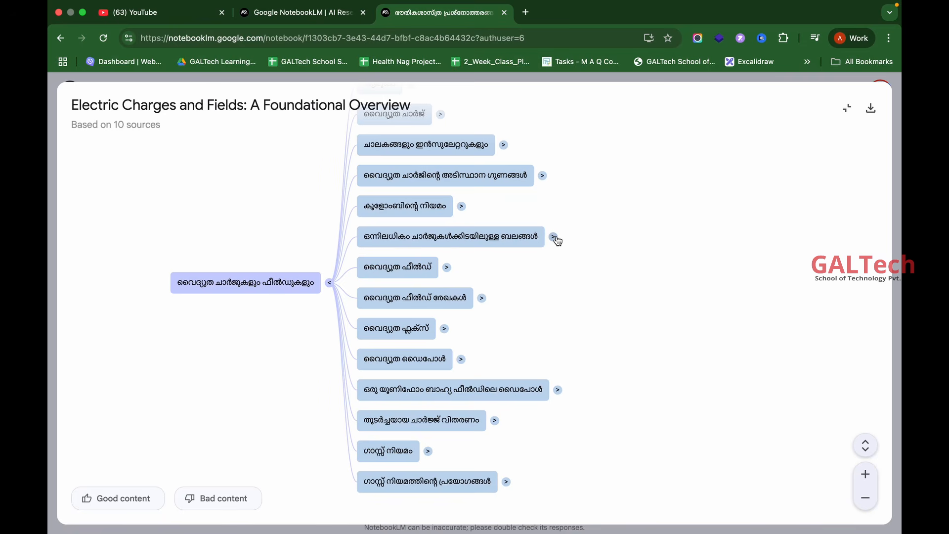
click(555, 238)
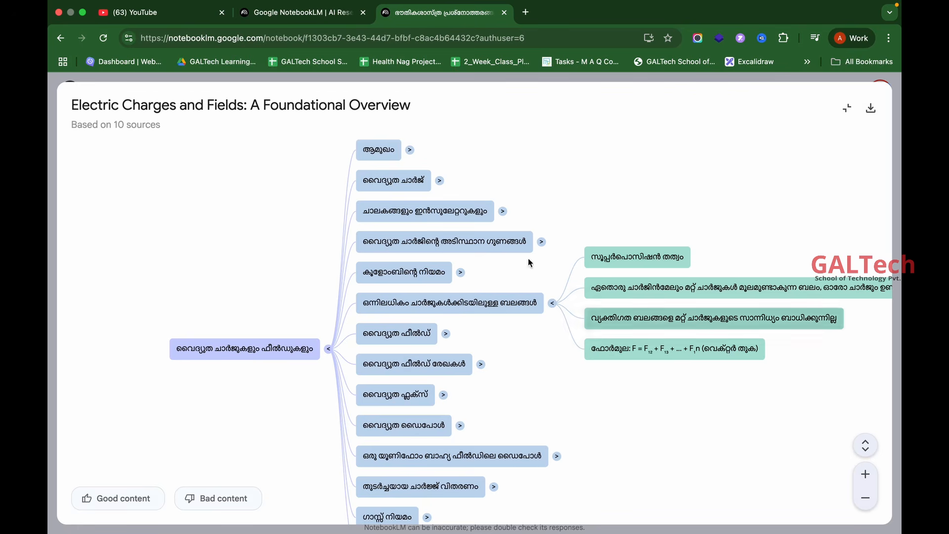
click(503, 212)
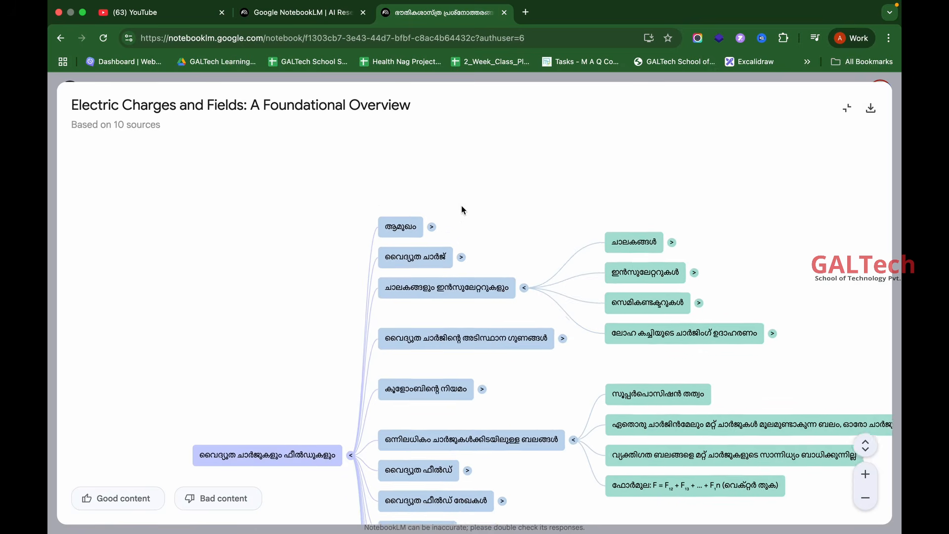
click(465, 273)
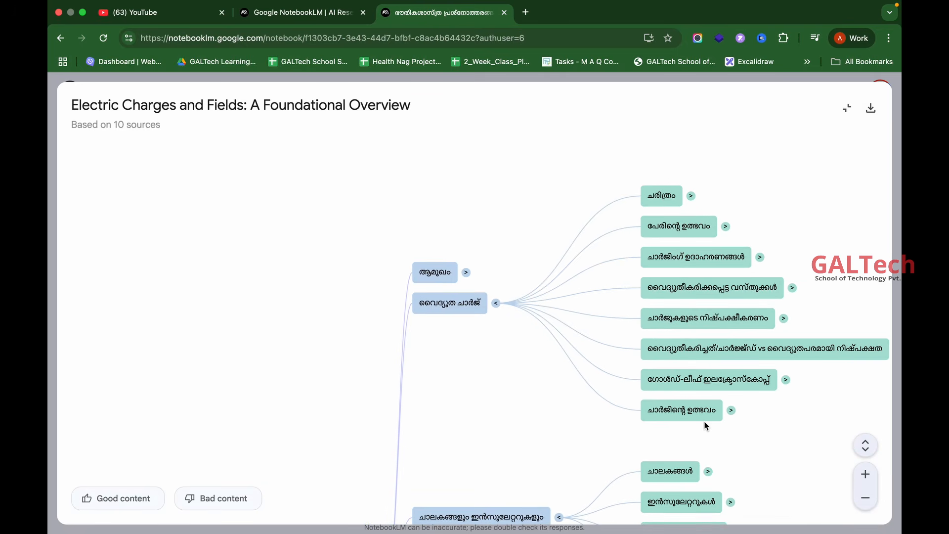
Download the expanded mind map as an image, view it in Preview, and switch back to Chrome
click(873, 109)
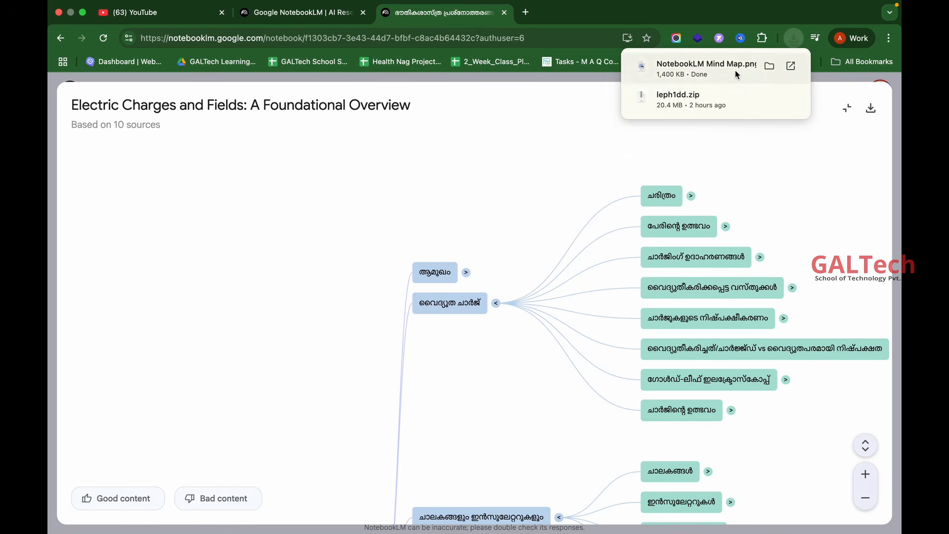
click(707, 69)
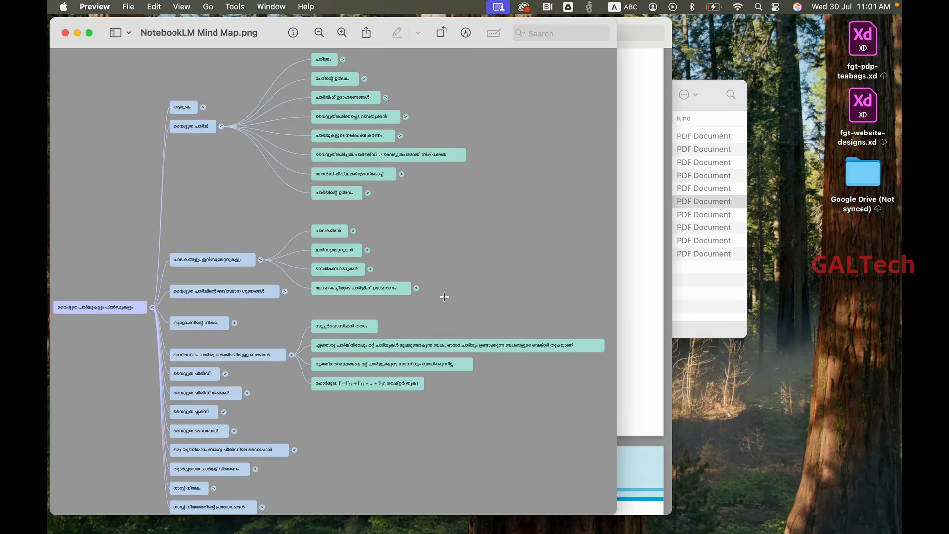
click(66, 33)
key(ctrl+Up)
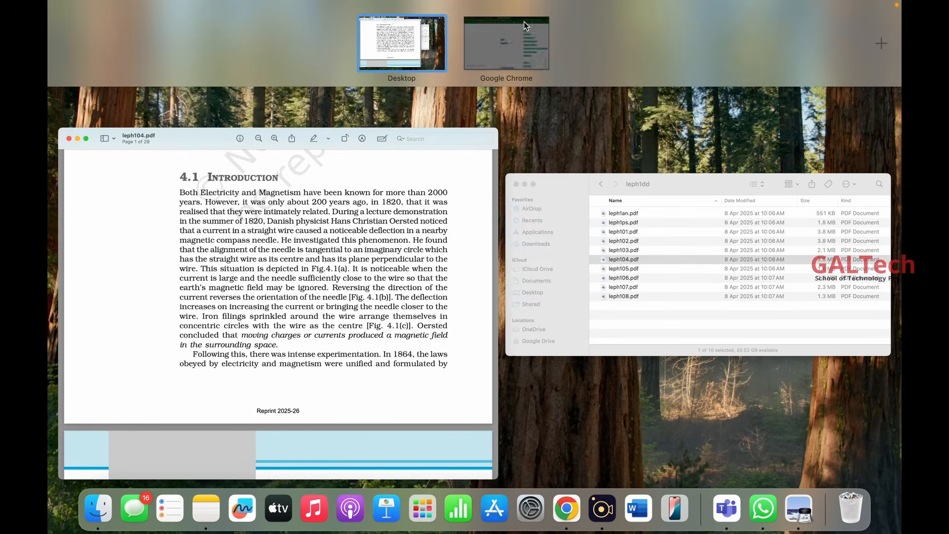
click(524, 22)
Exit the full-size mind map and return to the Studio list of generated outputs
click(846, 107)
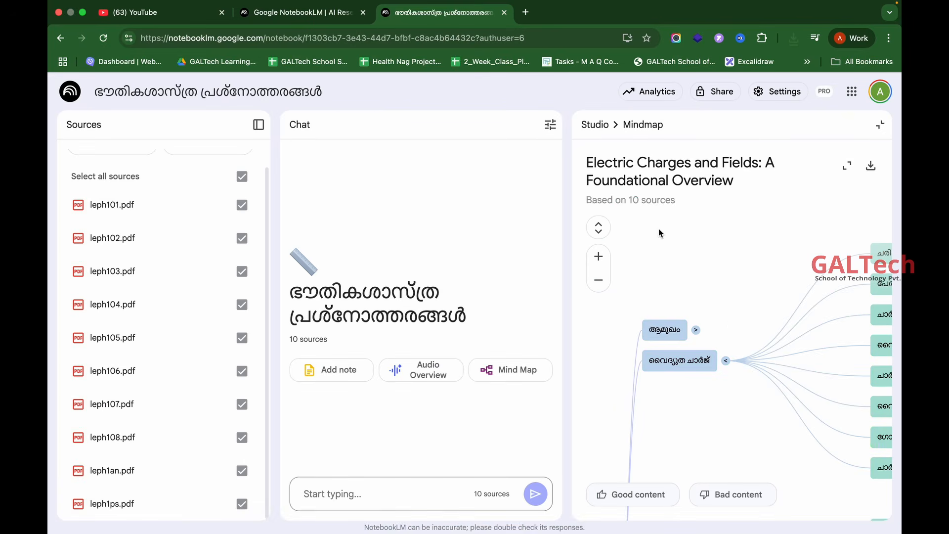
click(869, 124)
scroll(845, 386, down, 1)
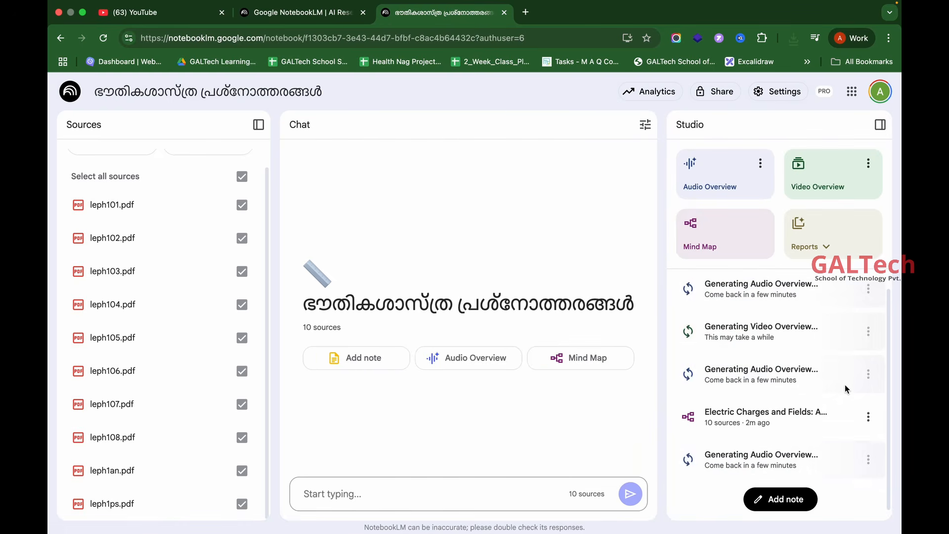
Add a note titled "Magentic Field" with the text "Magentic Fields study Note", and close it
click(788, 502)
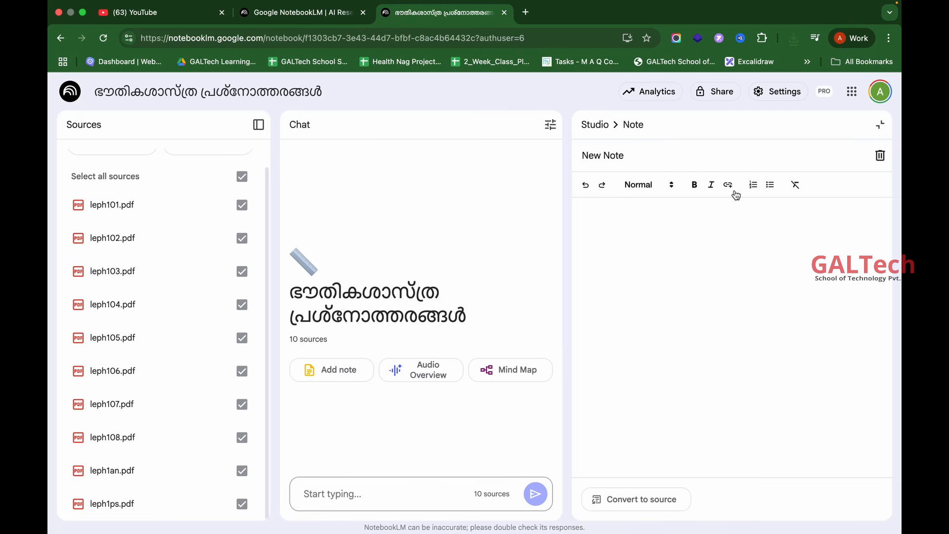
key(BackSpace)
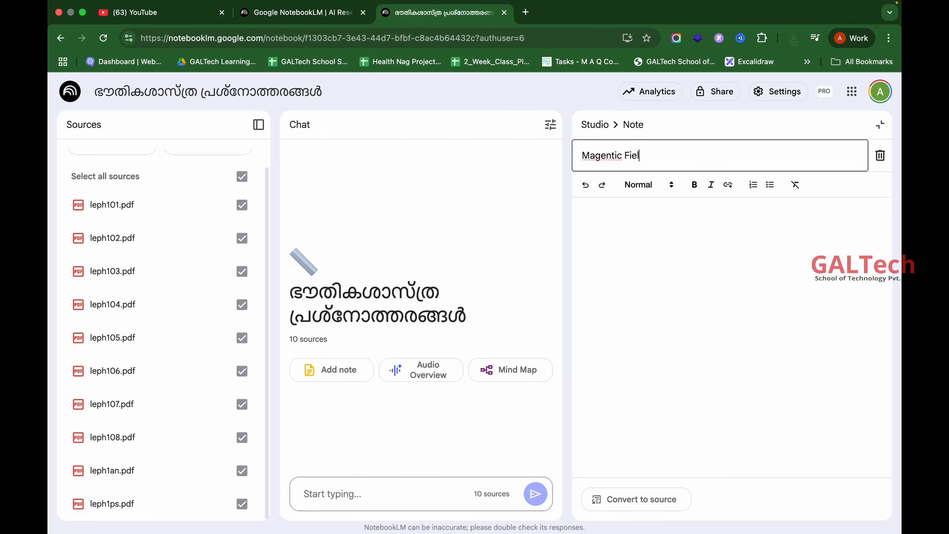
click(726, 241)
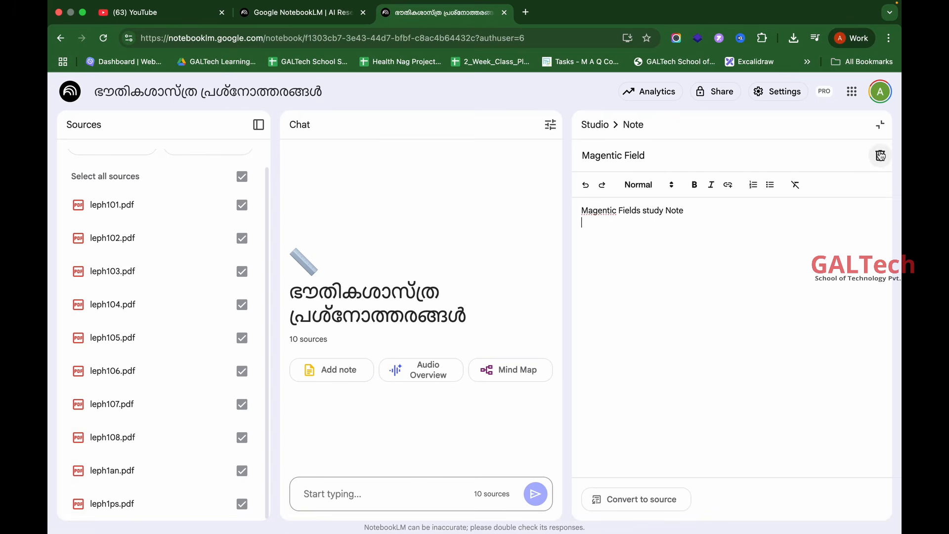
click(880, 125)
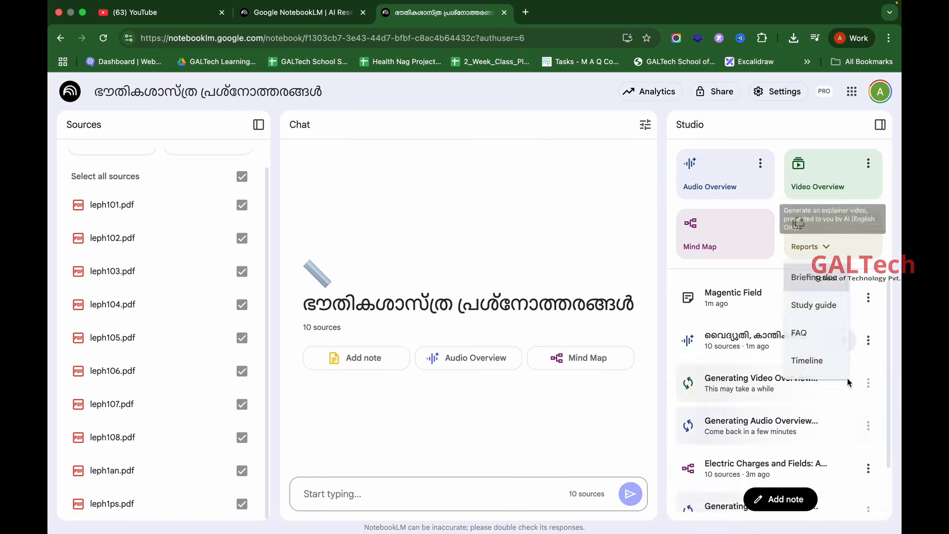
Reopen the "Magentic Field" note from the Studio list to review its content, and close it again
scroll(848, 384, down, 1)
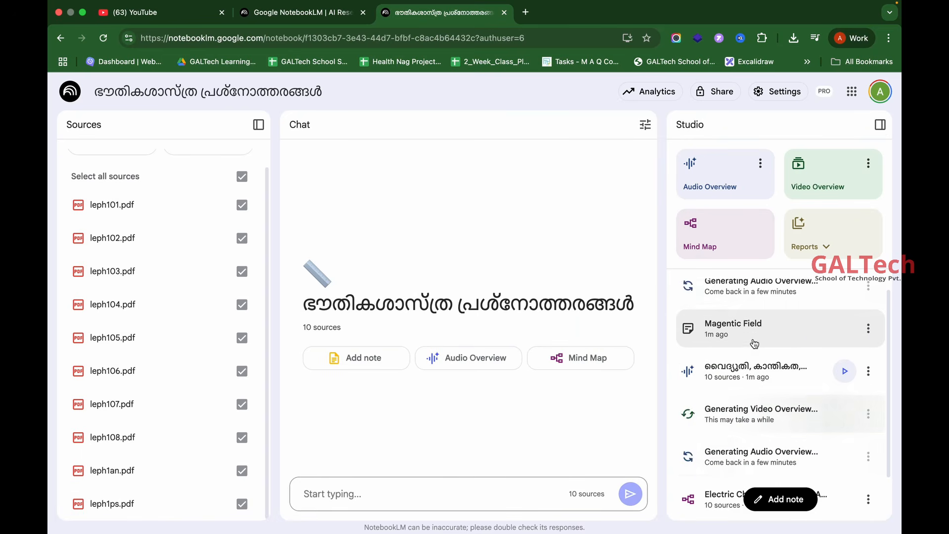
click(755, 328)
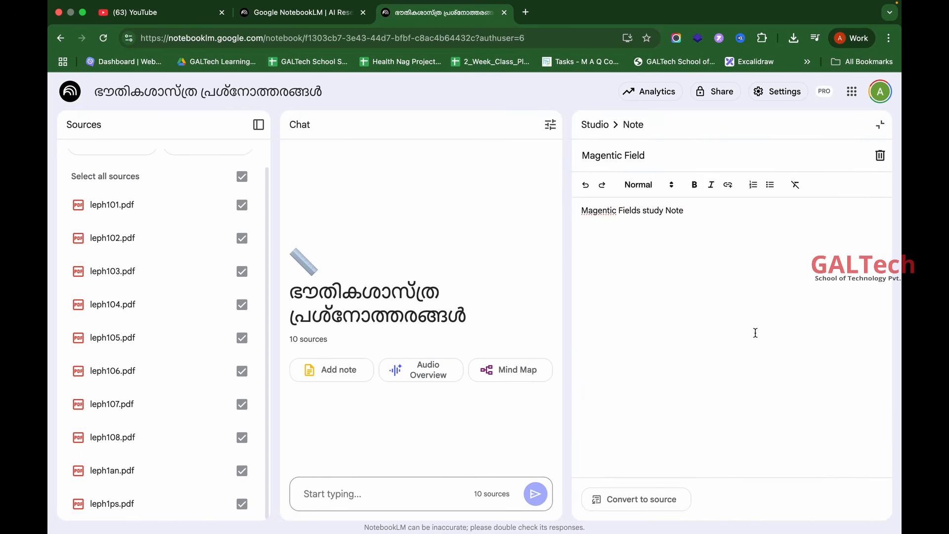
click(881, 125)
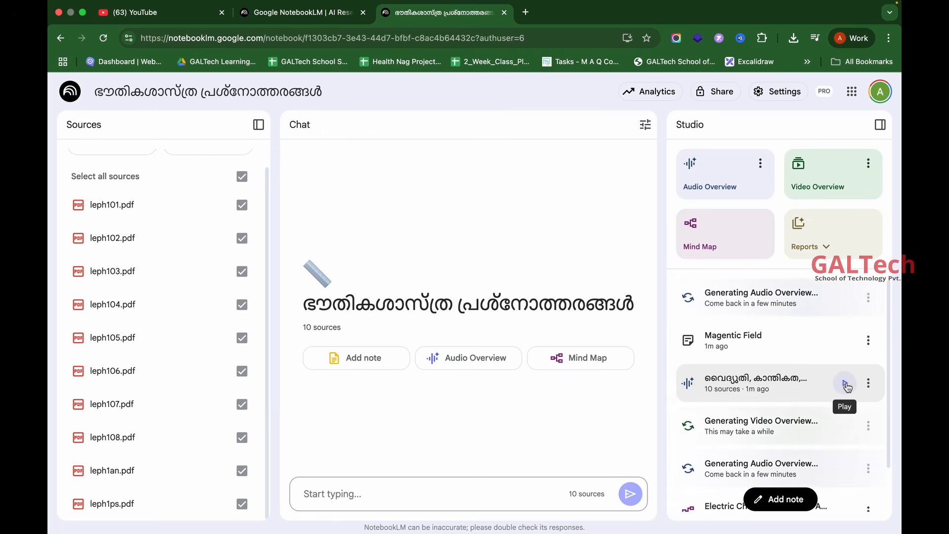
Play the finished Malayalam Audio Overview listed below the "Magentic Field" note and set its playback speed to 1.8x
click(846, 384)
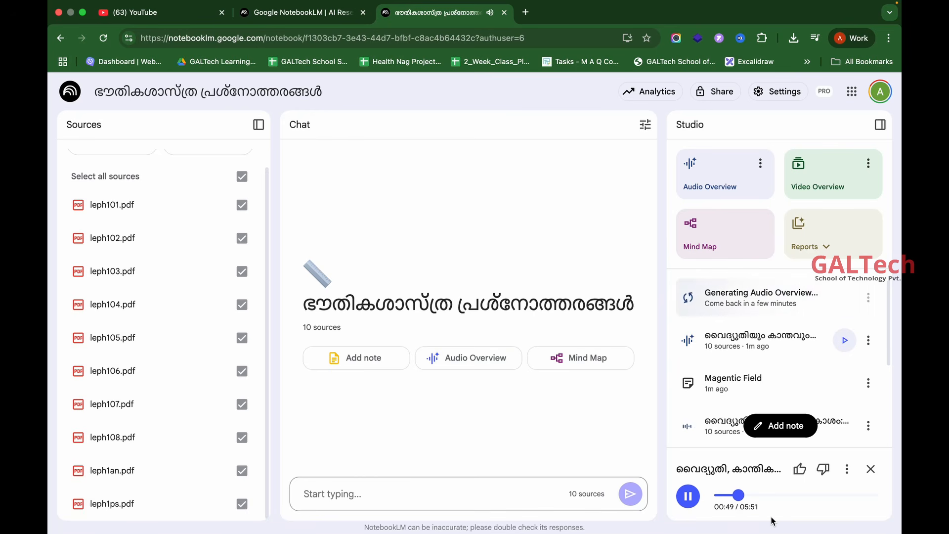
click(846, 469)
mouse_move(847, 389)
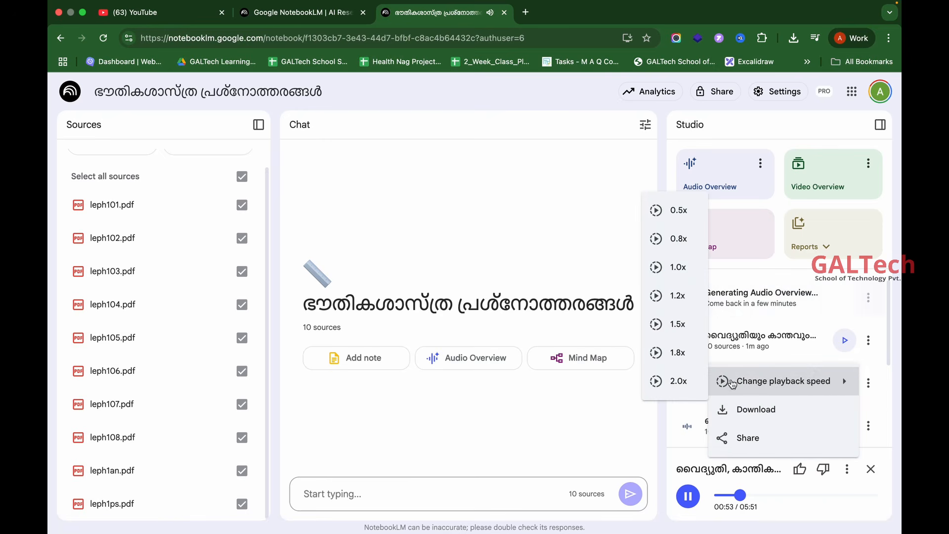
click(678, 352)
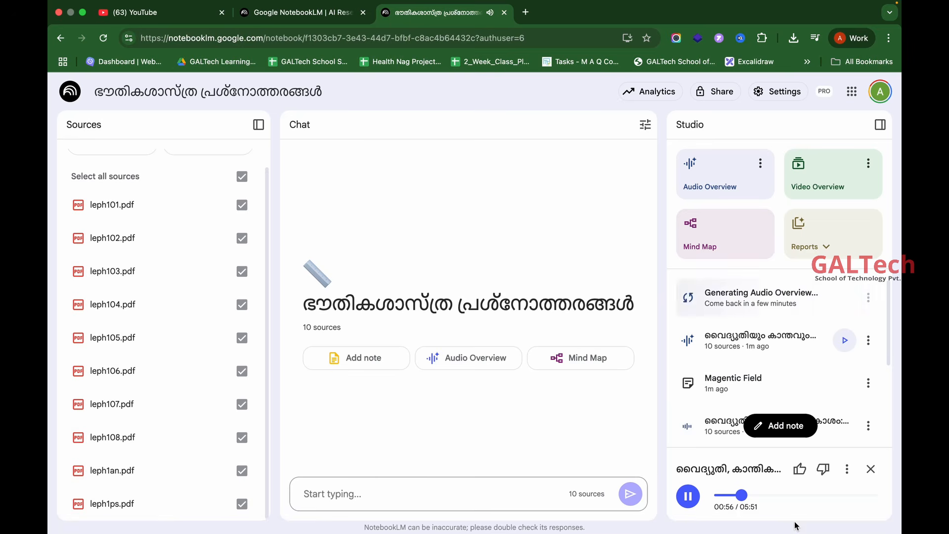
Set the playing Malayalam Audio Overview's playback speed to 1.5x and pause it after listening
click(845, 469)
mouse_move(801, 373)
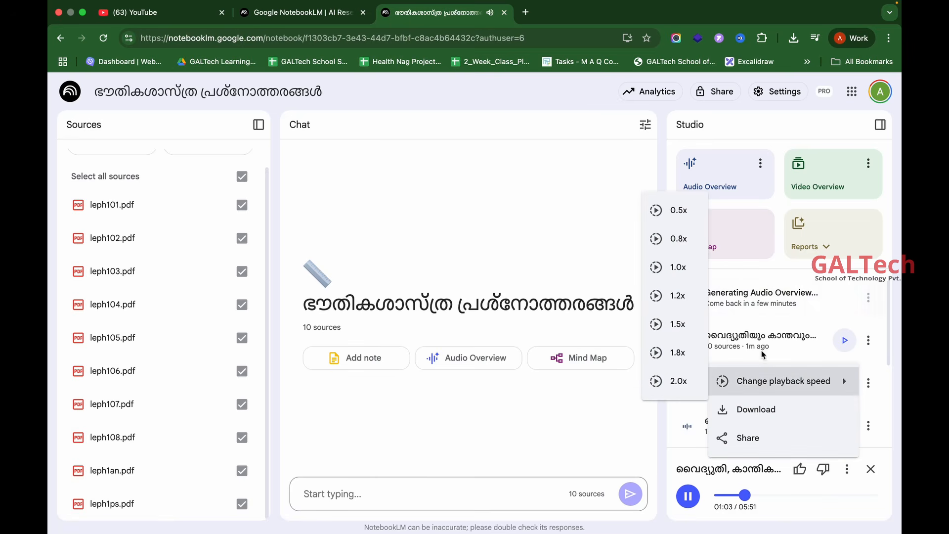
click(677, 324)
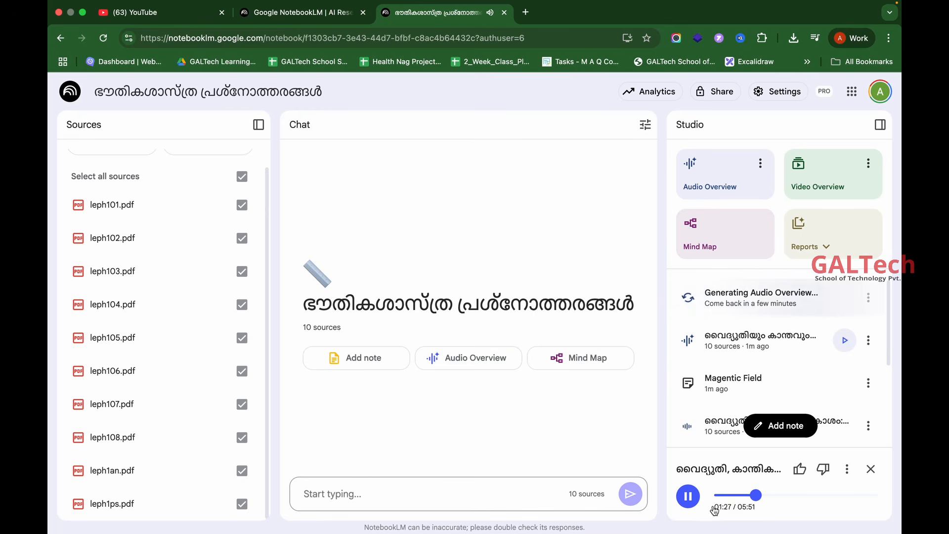
click(690, 502)
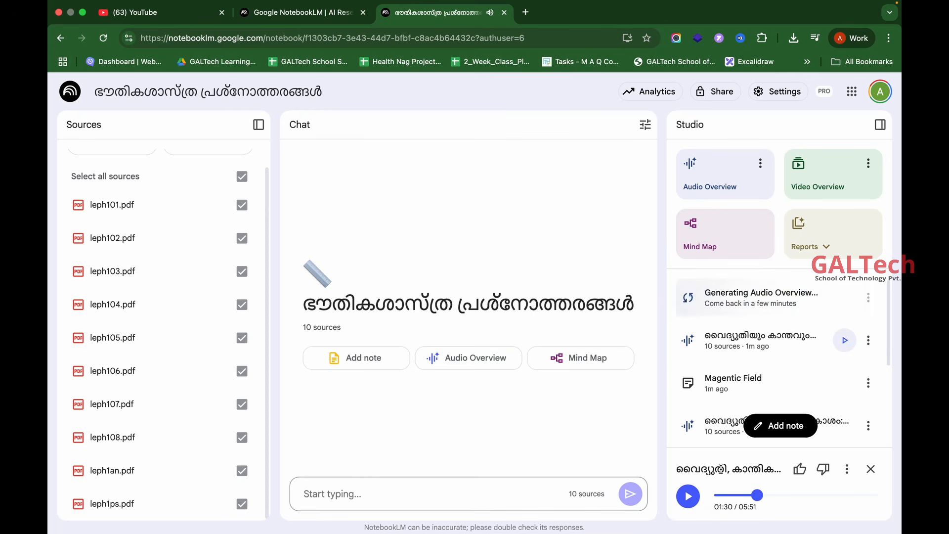
triple_click(721, 468)
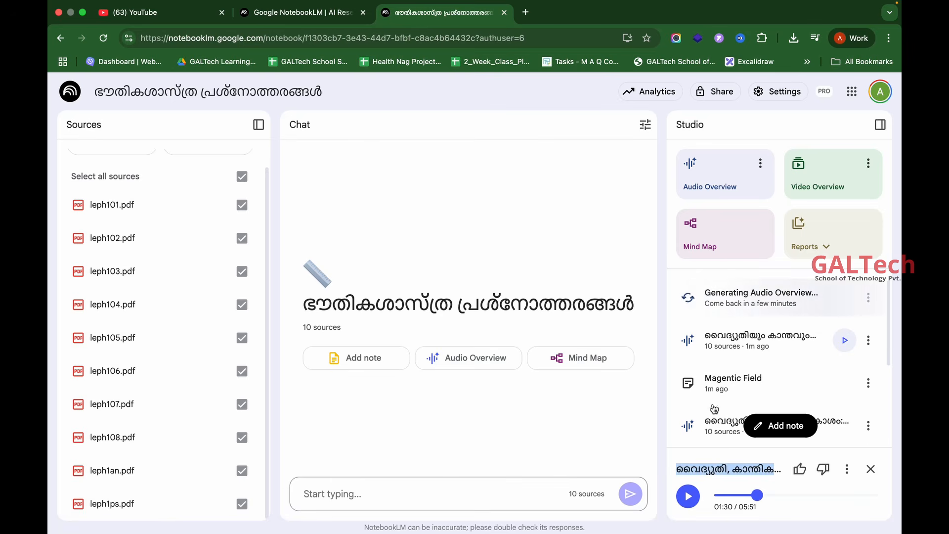
Play the Malayalam Audio Overview listed just above the "Magentic Field" note, pause it, and close the audio player
scroll(716, 438, down, 5)
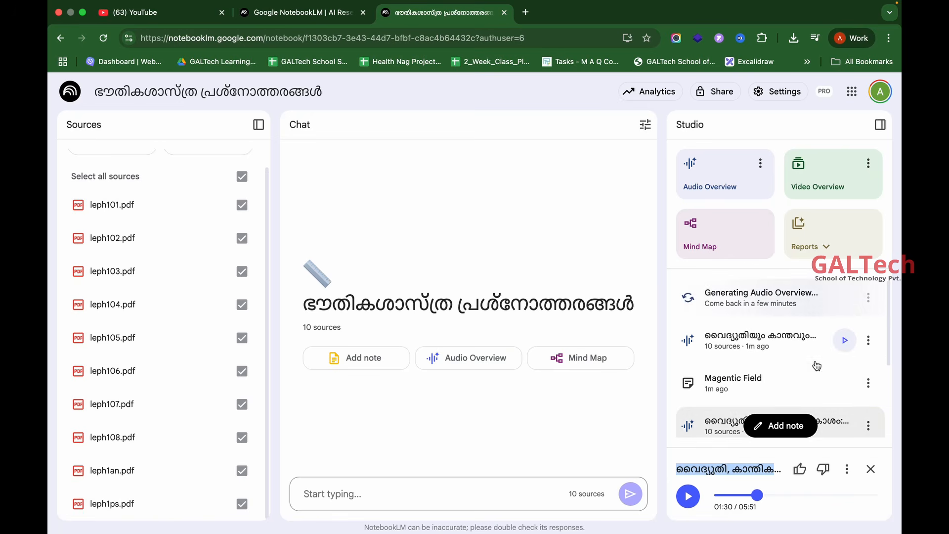
scroll(814, 360, down, 2)
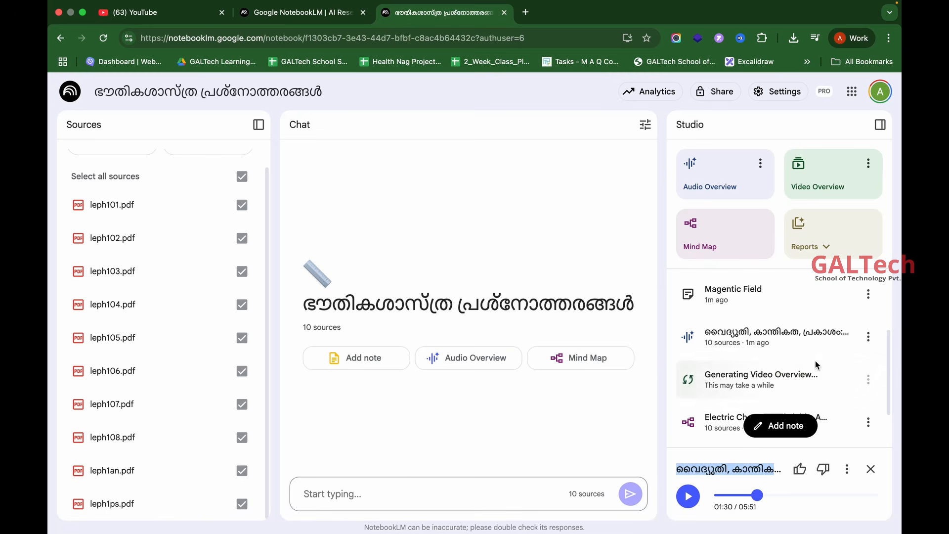
click(753, 343)
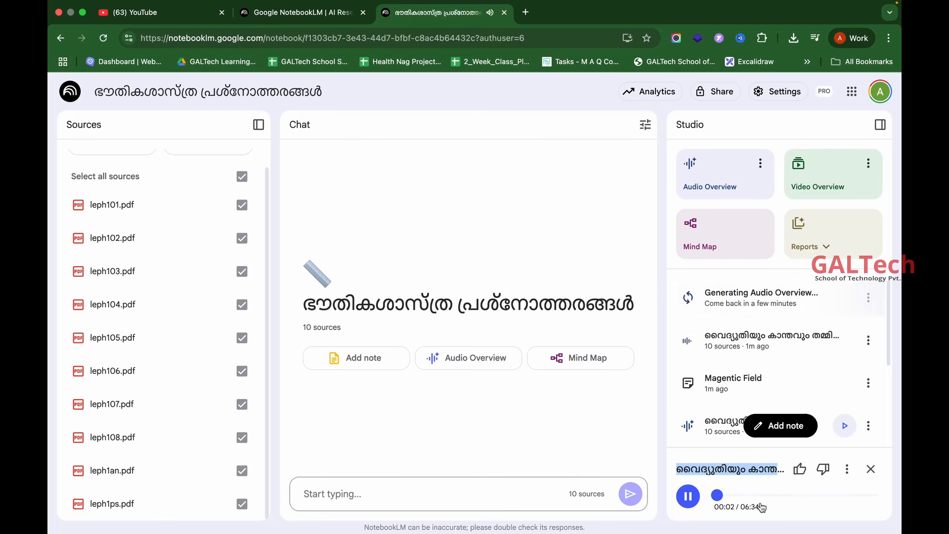
click(689, 496)
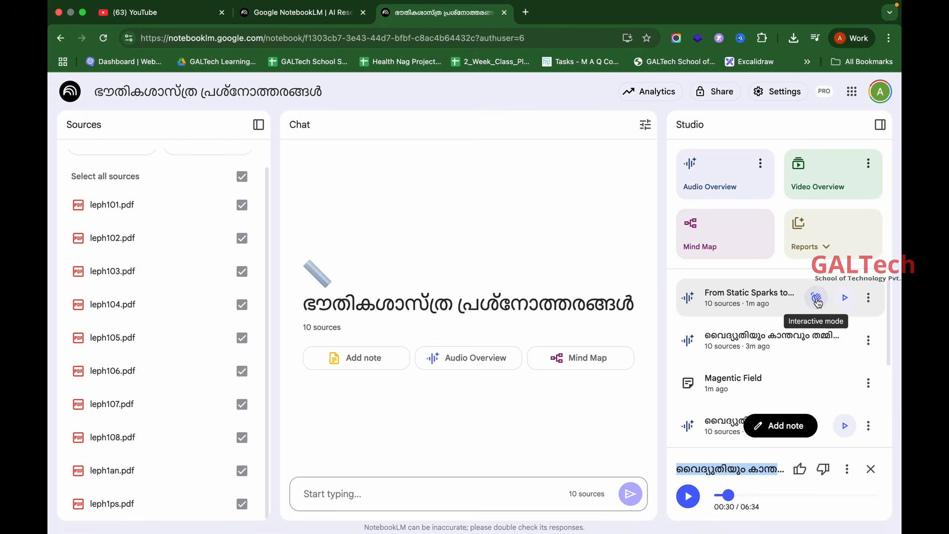
click(869, 470)
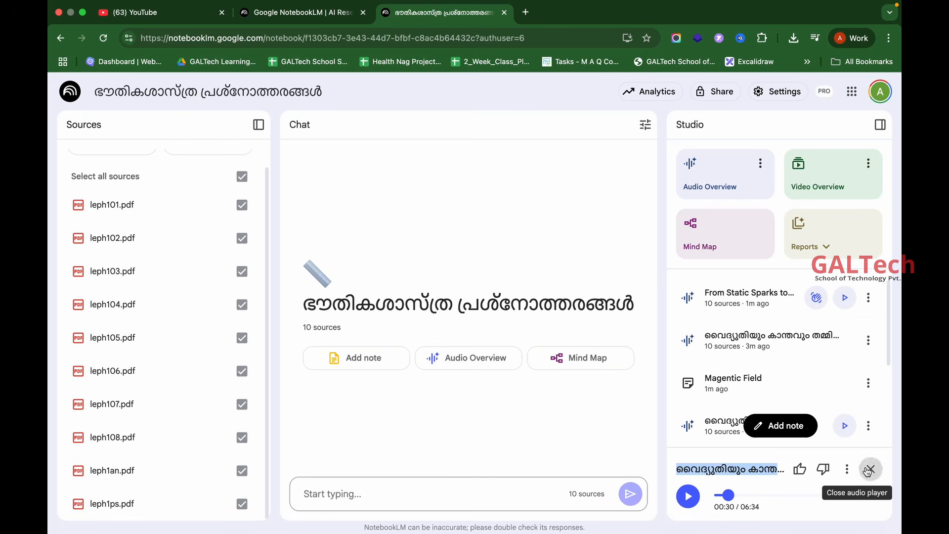
Play the English "From Static Sparks to Starlight" Audio Overview and check its player options
click(843, 299)
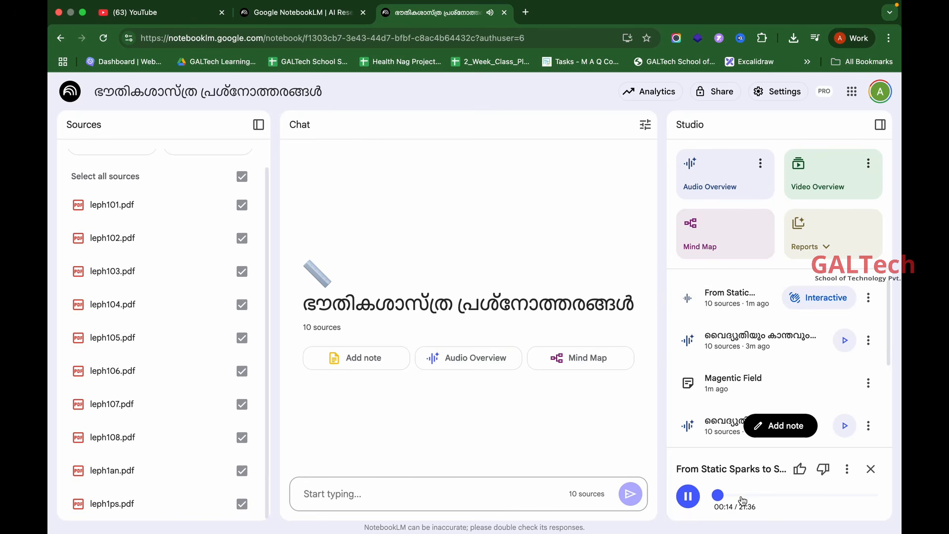
click(846, 468)
click(840, 490)
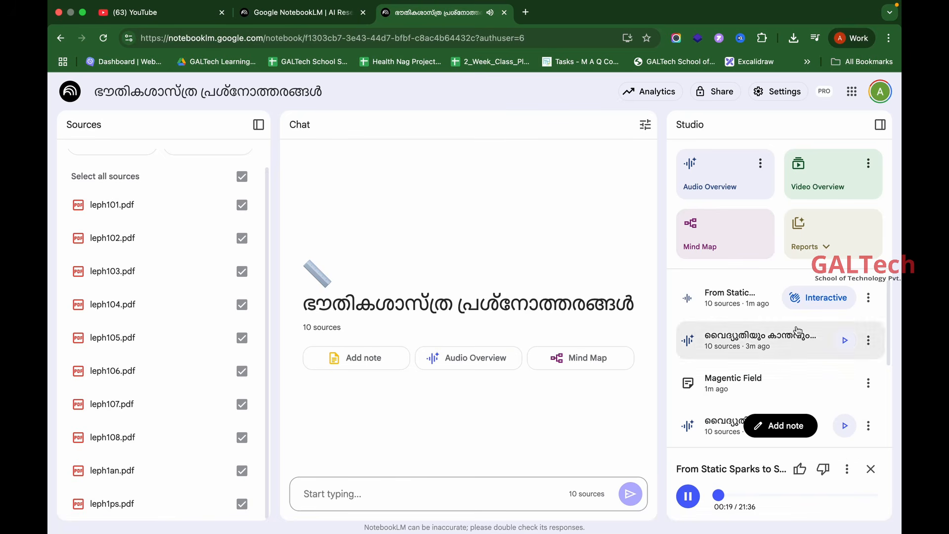
Play the "From Static Sparks to Starlight" Audio Overview in interactive mode, join the hosts' discussion, and return to the Studio list
click(811, 297)
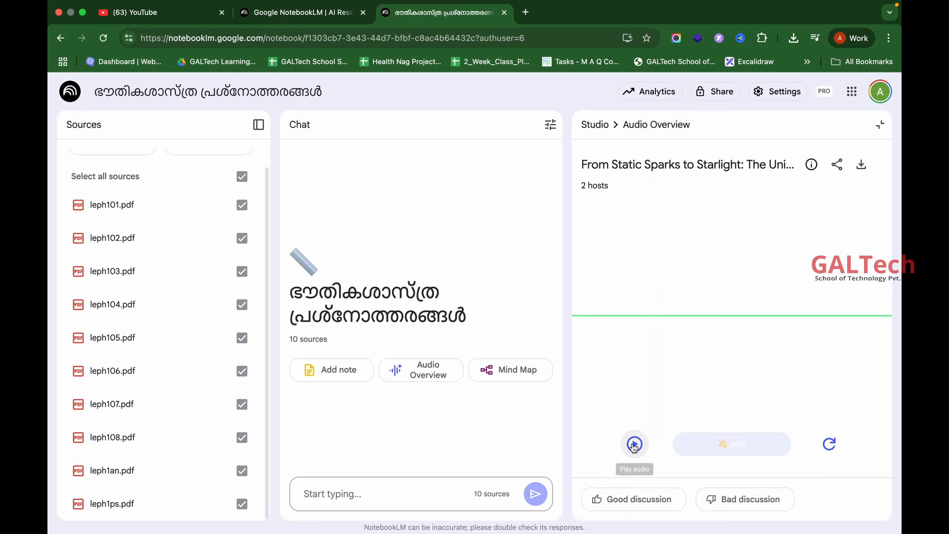
click(633, 445)
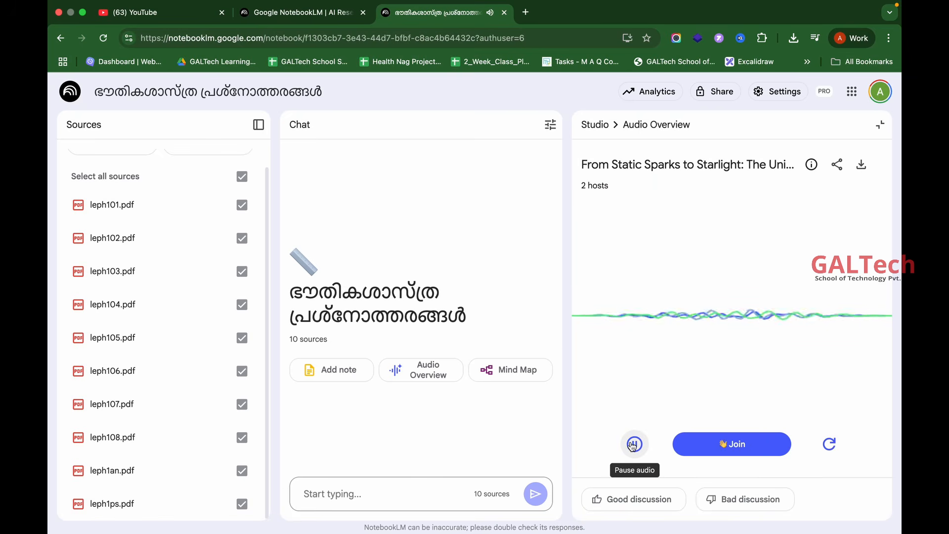
click(737, 447)
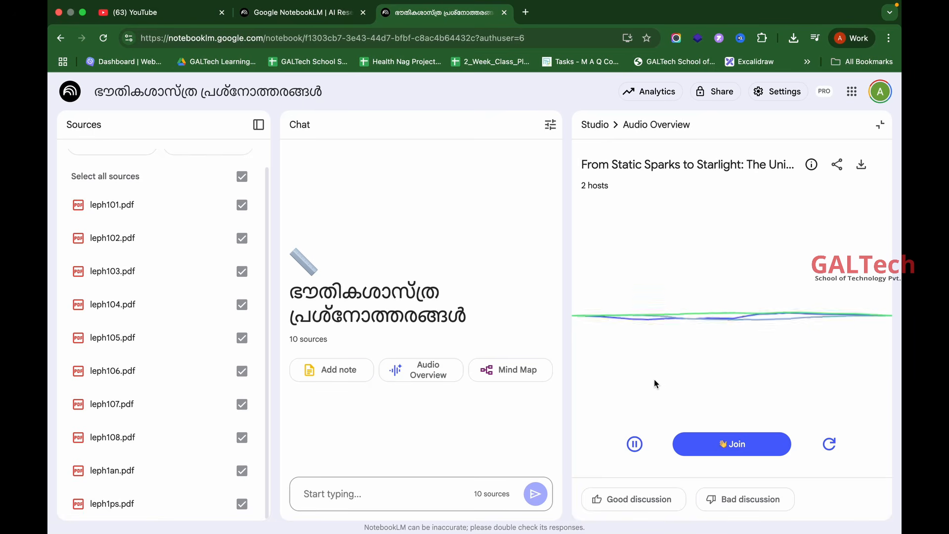
click(736, 445)
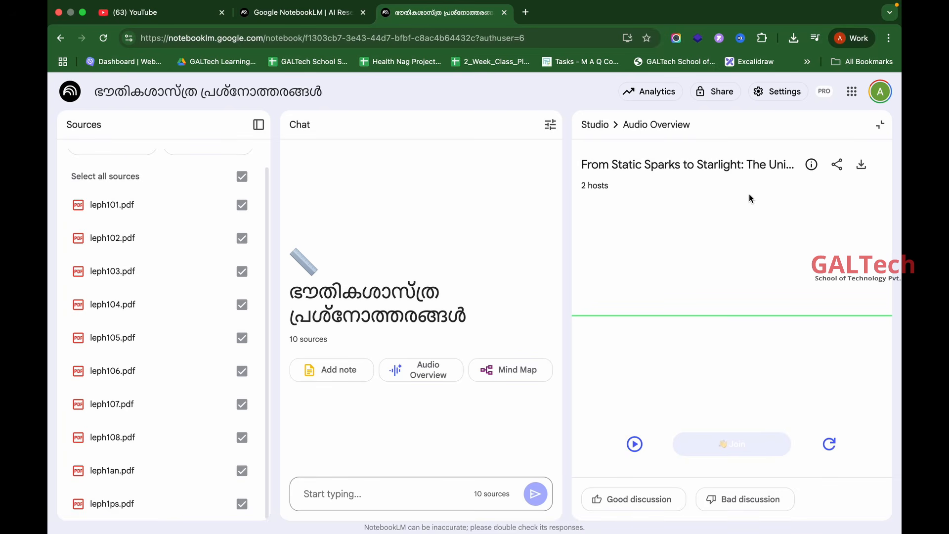
click(877, 130)
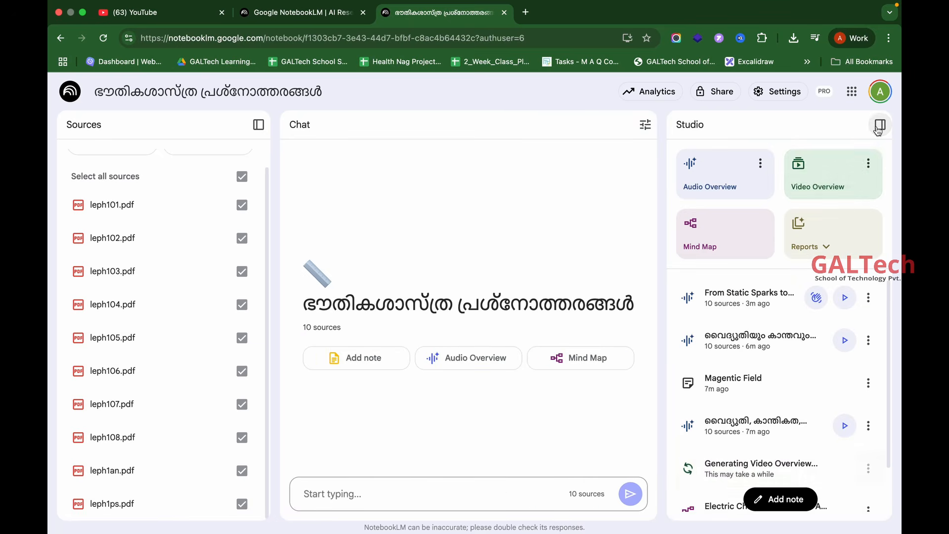
Open and play the Video Overview "The Explainer: A Journey into Magnetism" and set its playback speed to 2X
scroll(762, 410, down, 2)
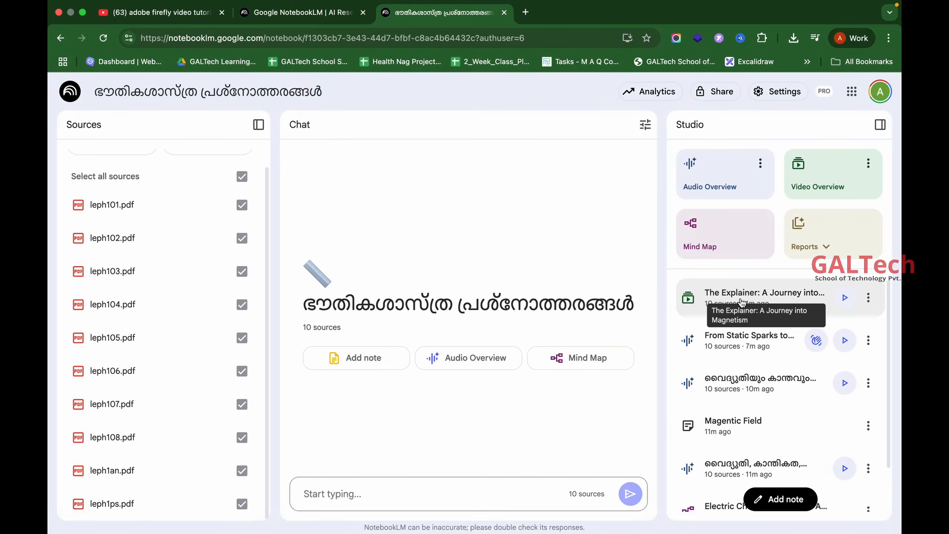
click(742, 301)
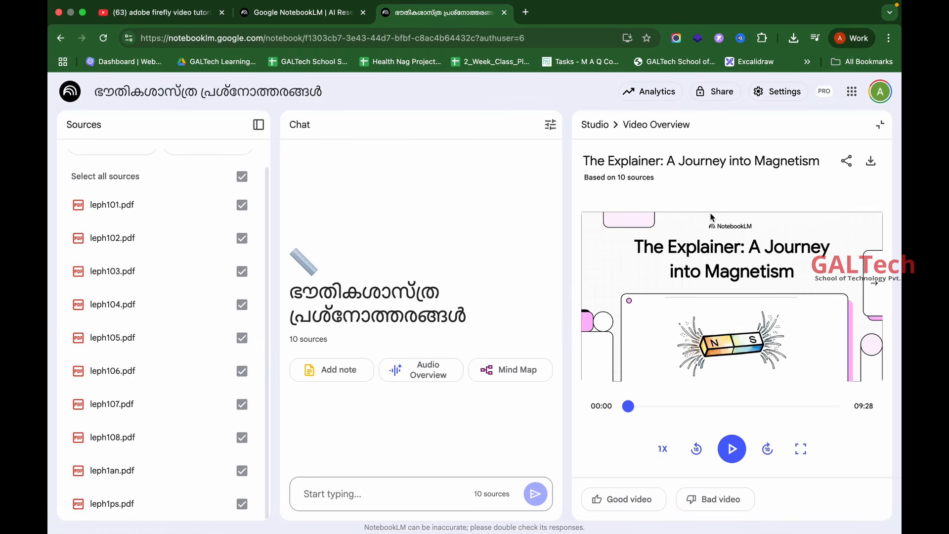
click(732, 451)
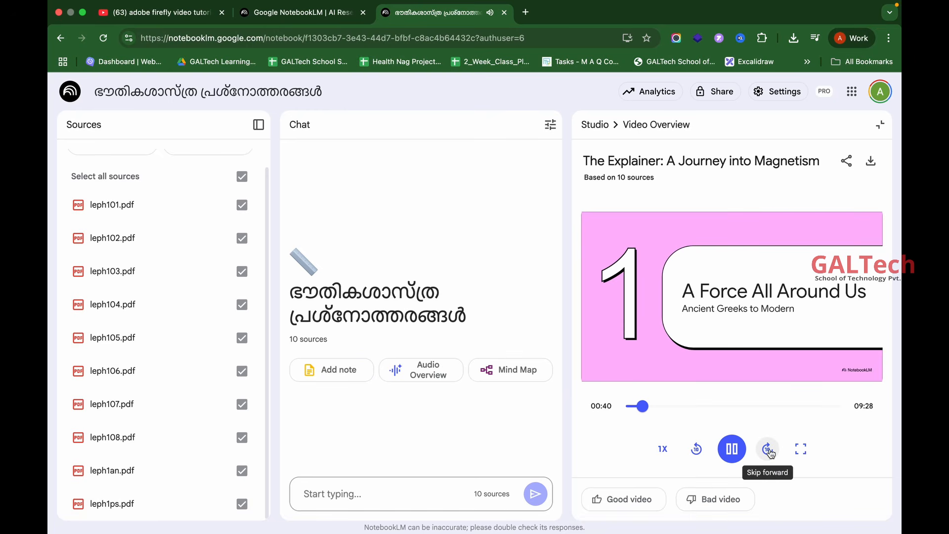
click(662, 450)
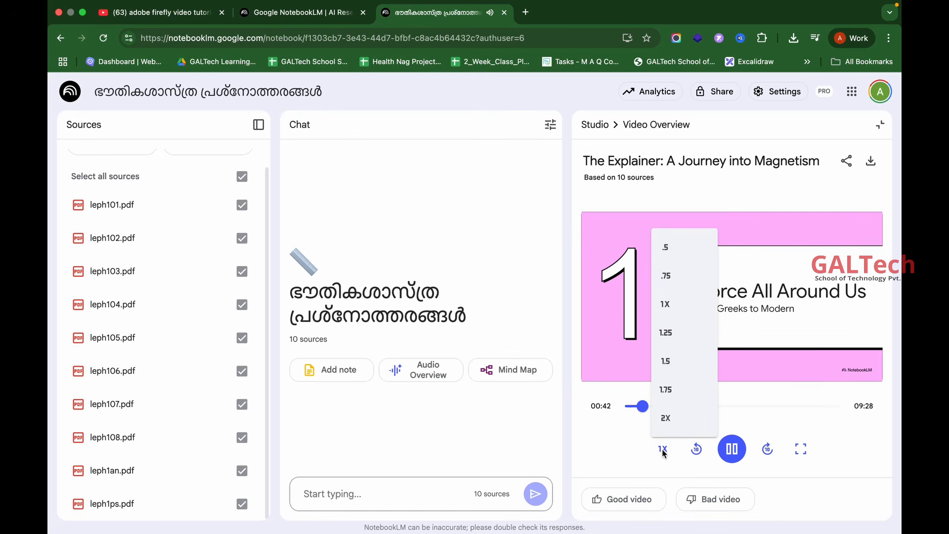
click(665, 424)
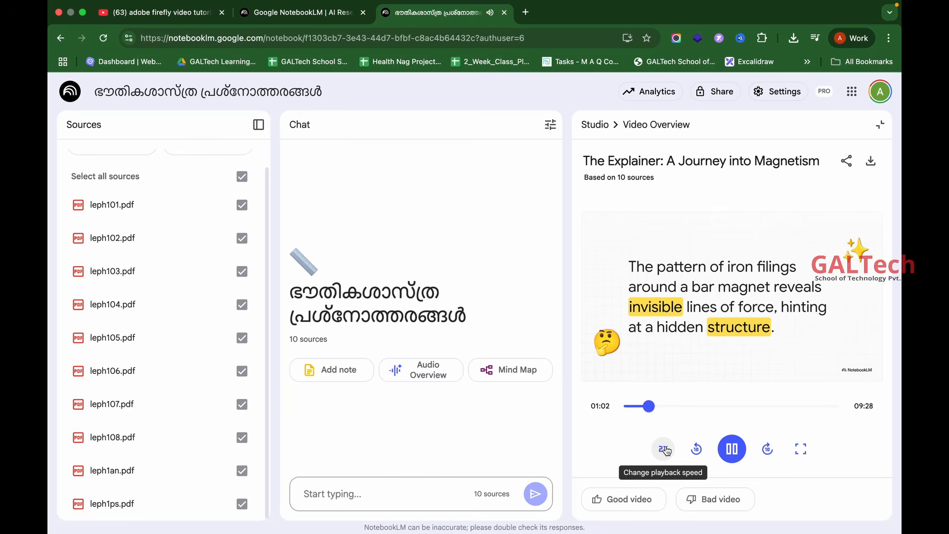
click(664, 450)
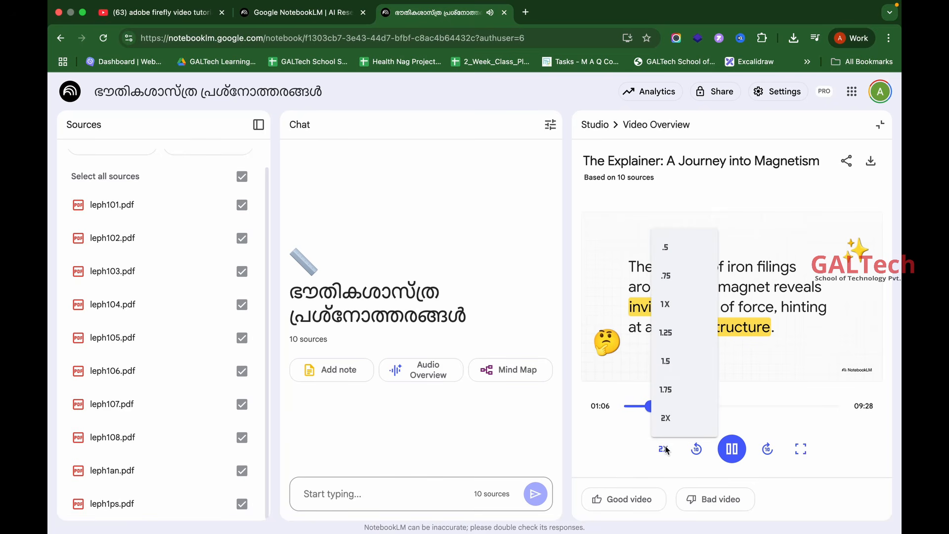
click(665, 451)
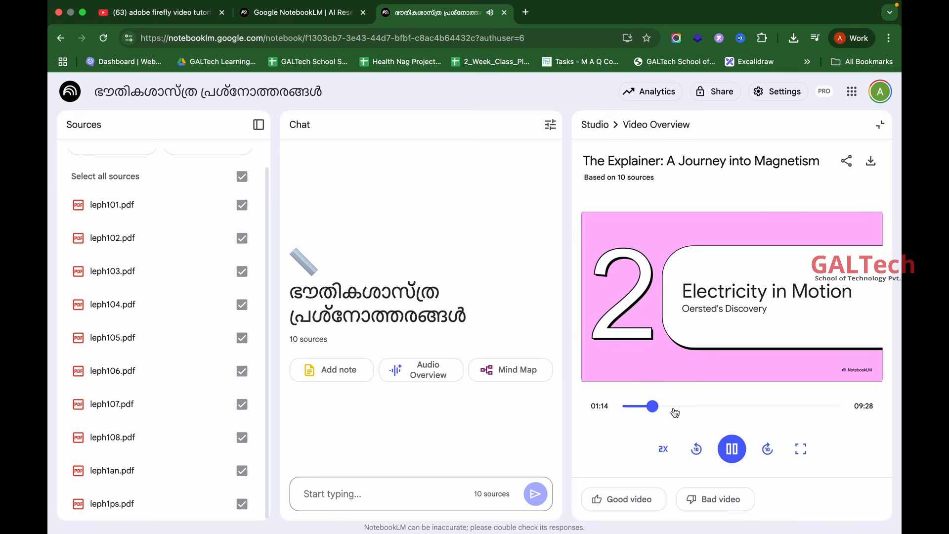
Skip the magnetism video ahead to about 04:50, further on to the Maxwell's Equations part near 06:57, and pause it
click(731, 447)
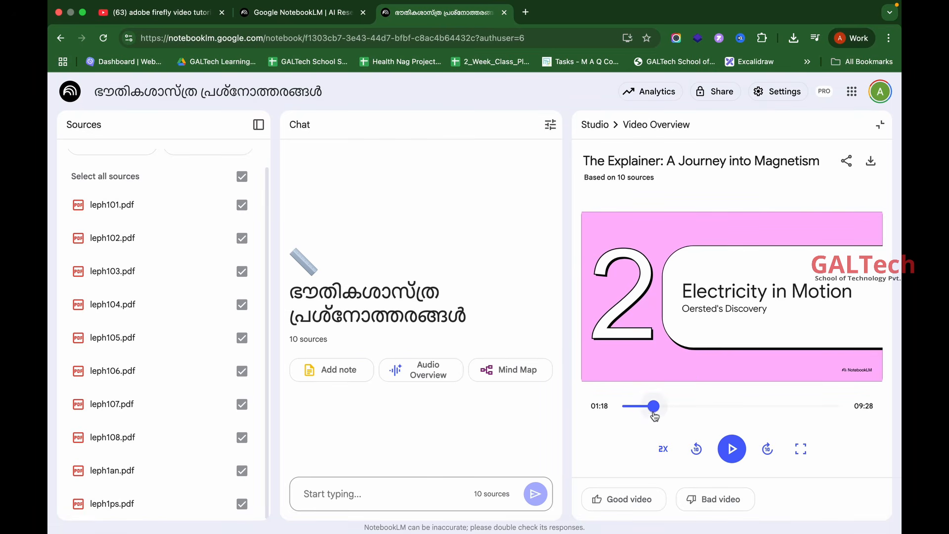
drag(657, 415, 735, 404)
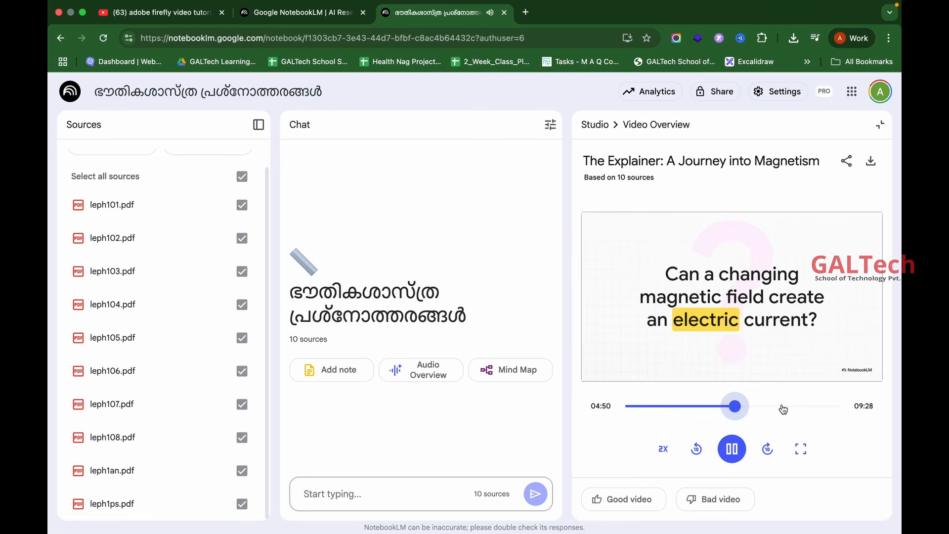
click(784, 408)
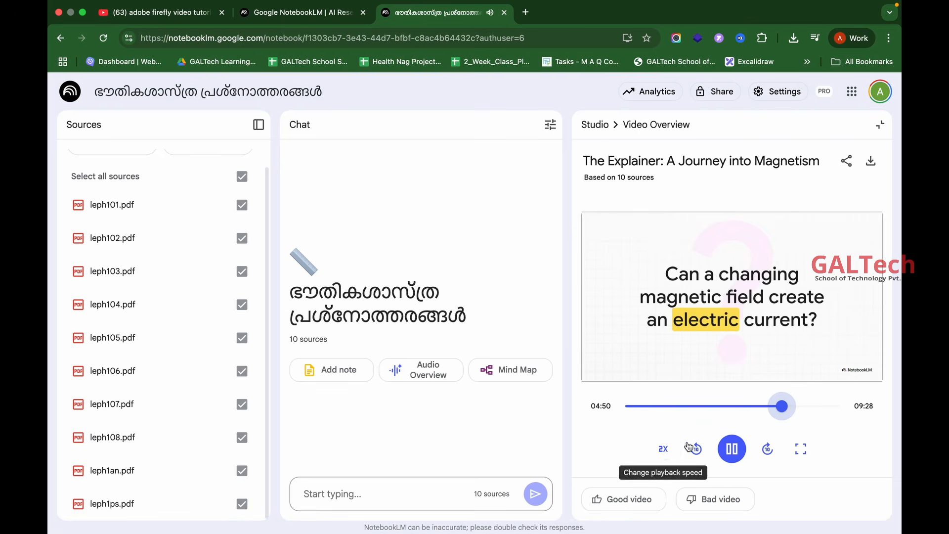
click(726, 449)
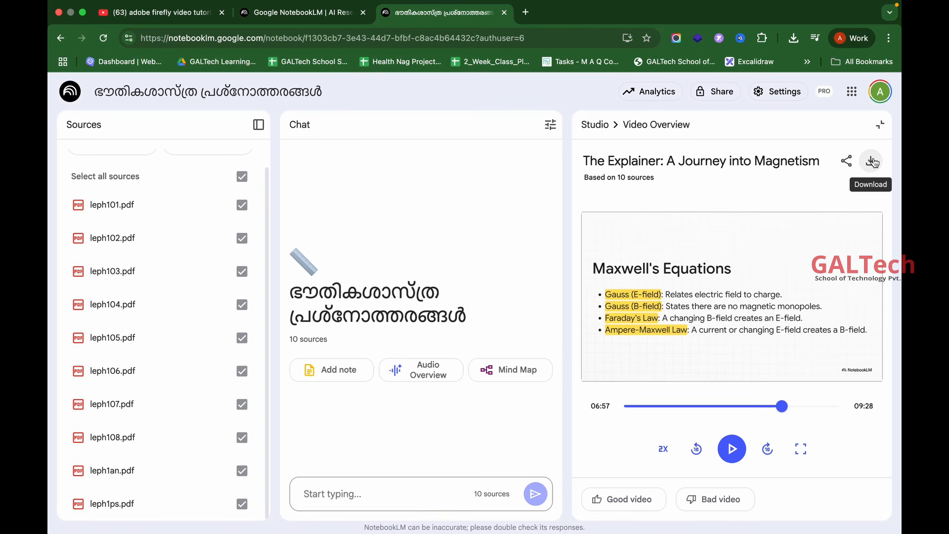
double_click(673, 126)
triple_click(674, 125)
click(673, 126)
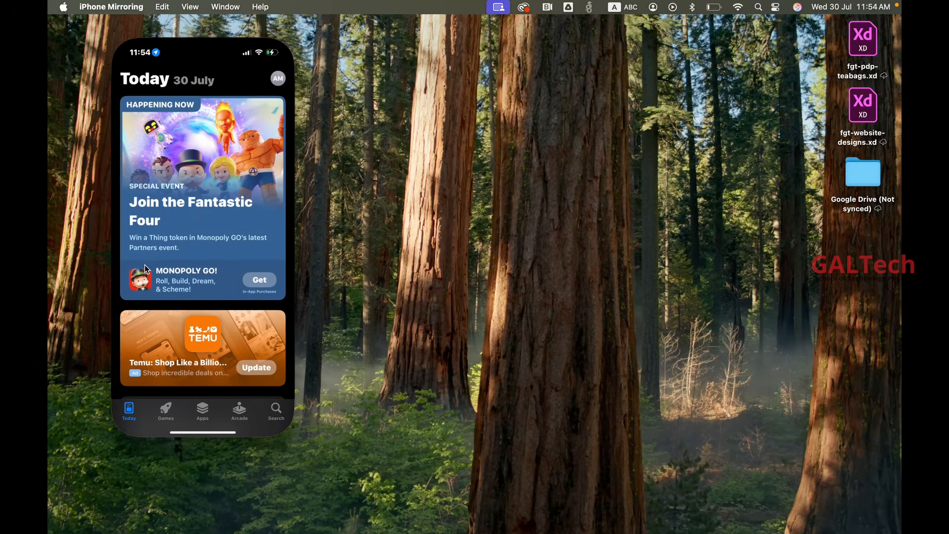
Switch to the iPhone Mirroring window and search the App Store for "Notebooklm", choosing the suggestion "google notebooklm"
click(280, 418)
click(195, 102)
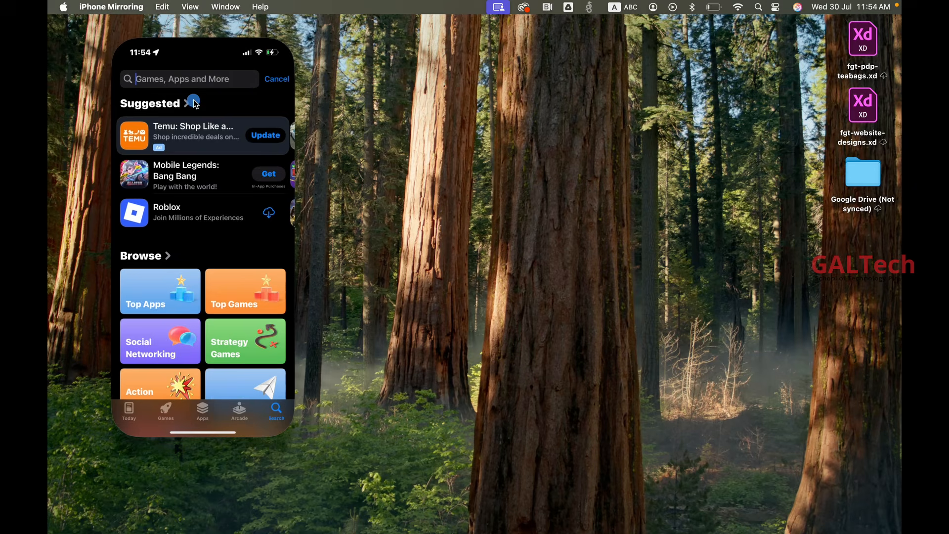
text(Notell=)
key(BackSpace)
key(BackSpace)
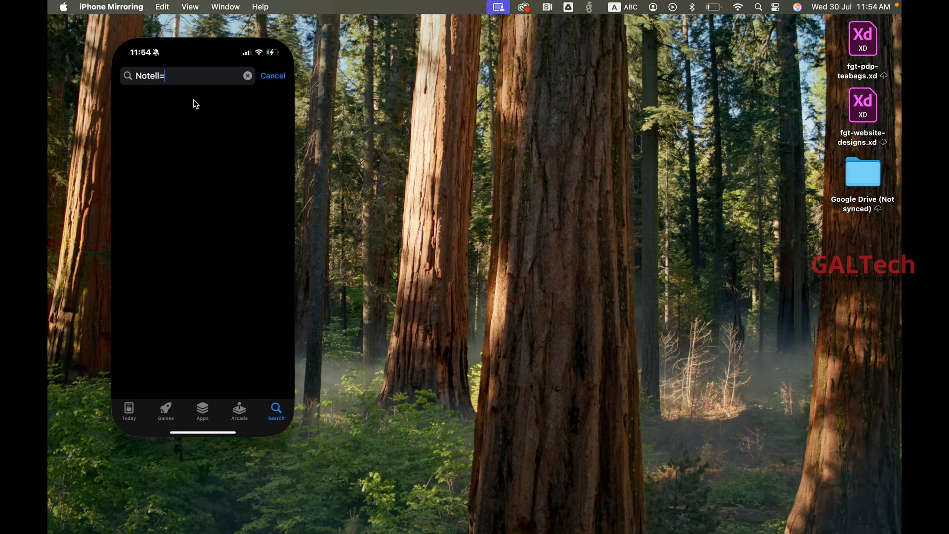
key(BackSpace)
text(booklm)
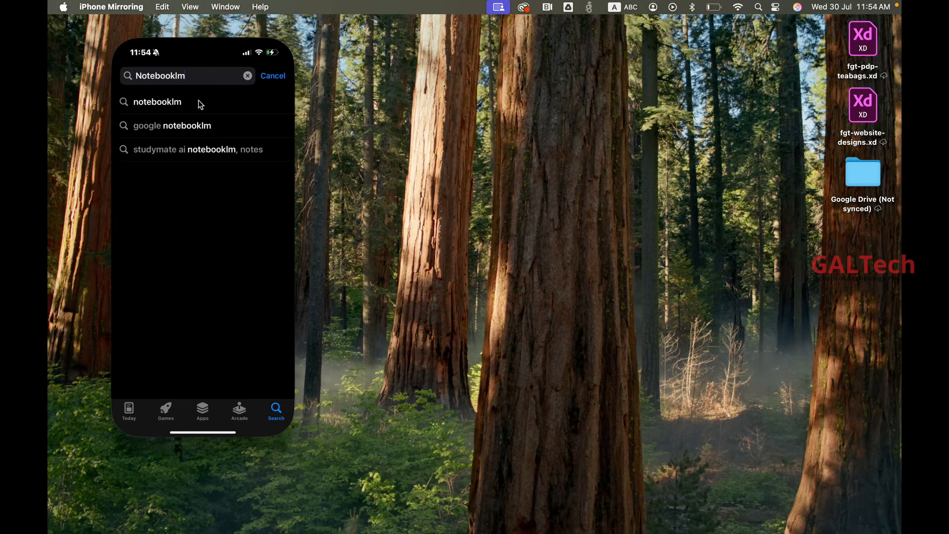
click(197, 130)
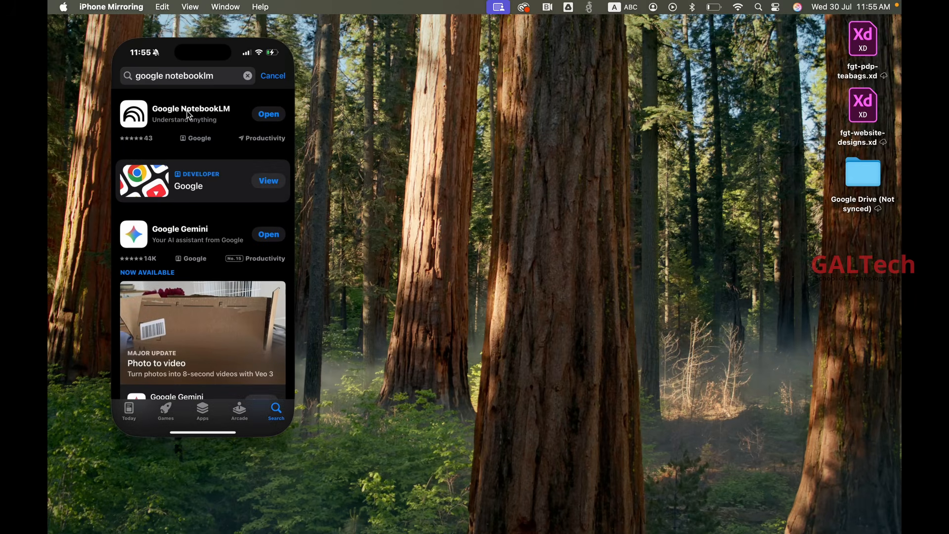
Open the Google NotebookLM mobile app, view the source types offered for a new notebook, and close the Add Source sheet
click(270, 116)
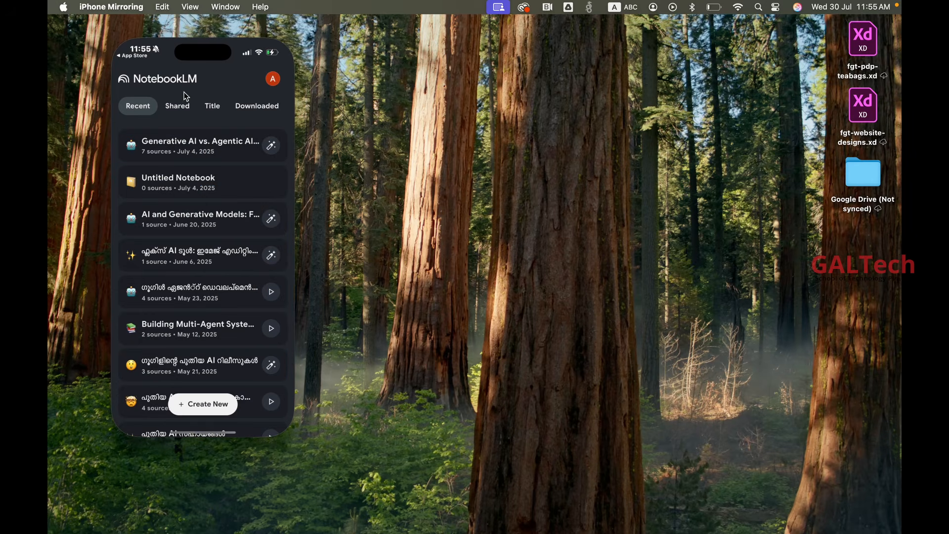
click(208, 409)
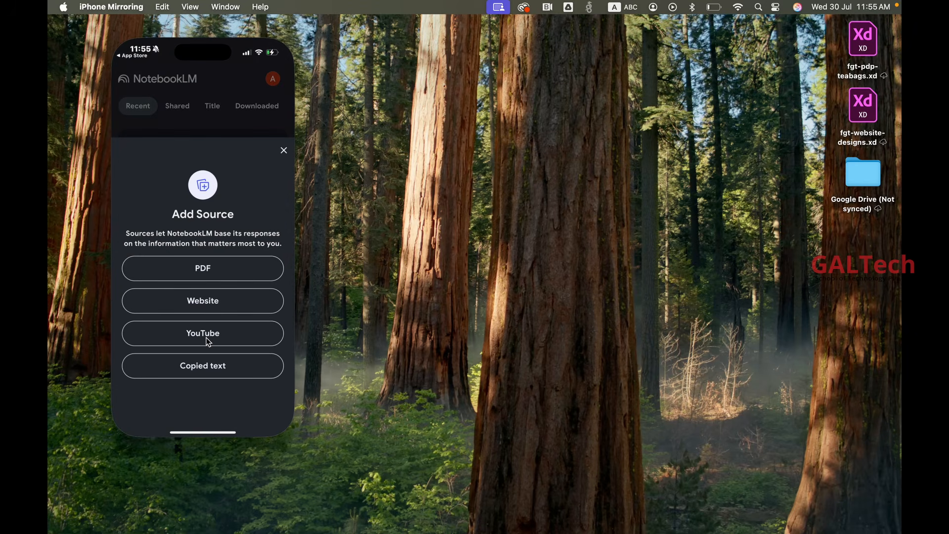
click(281, 151)
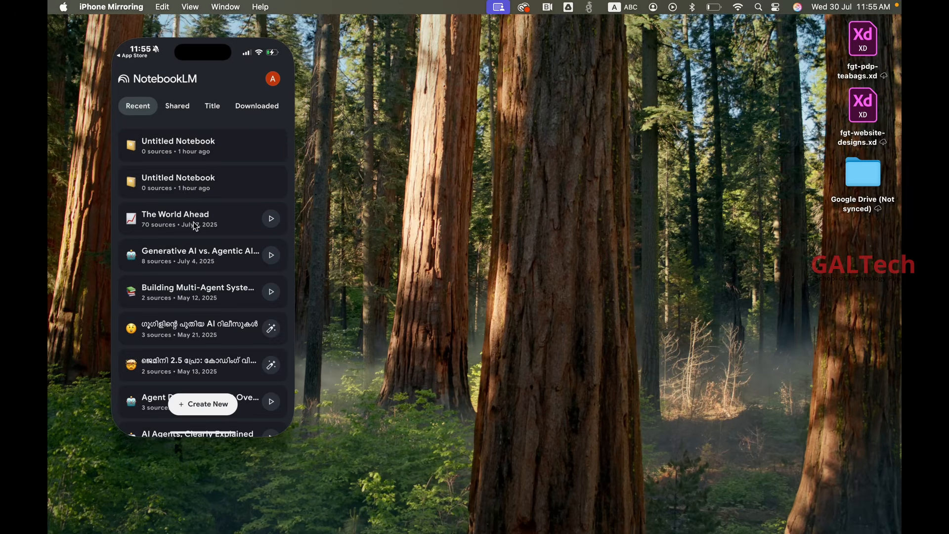
Open the notebook "Generative AI vs. Agentic AI vs. AI Agents", view its Chat, Studio and Sources sections, and return to the notebook list
click(194, 251)
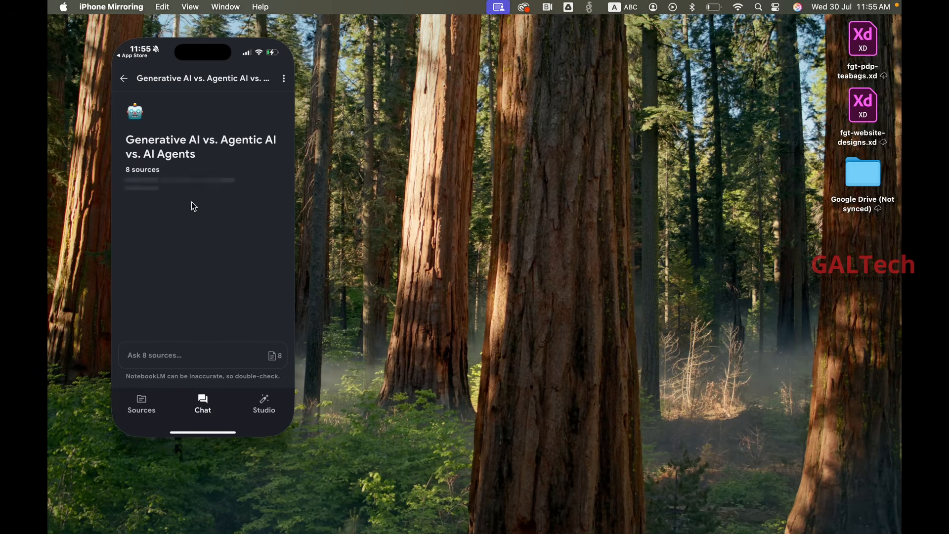
click(184, 356)
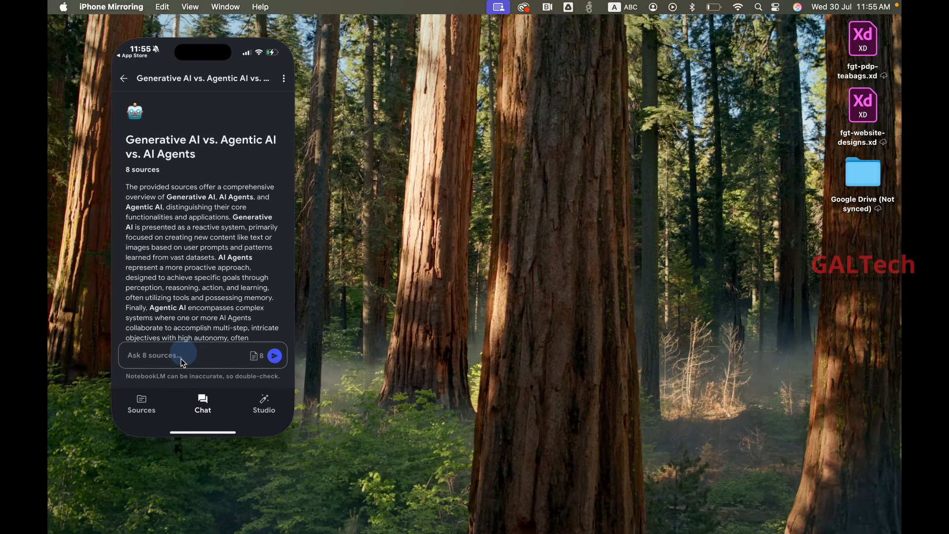
click(265, 405)
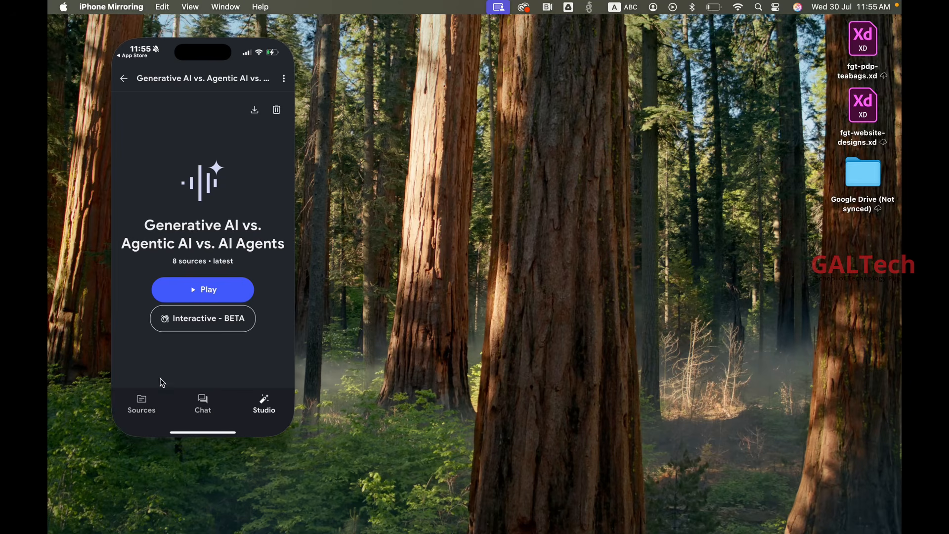
click(143, 407)
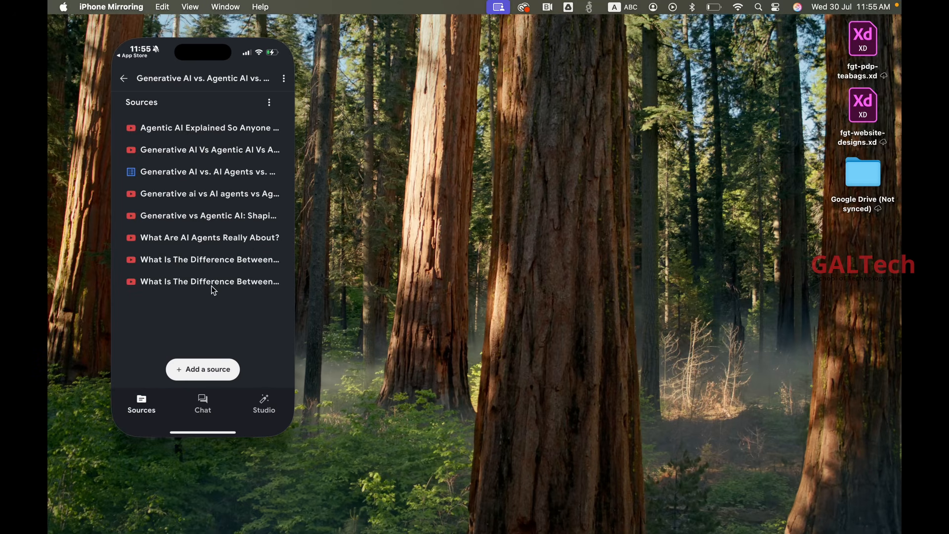
click(124, 79)
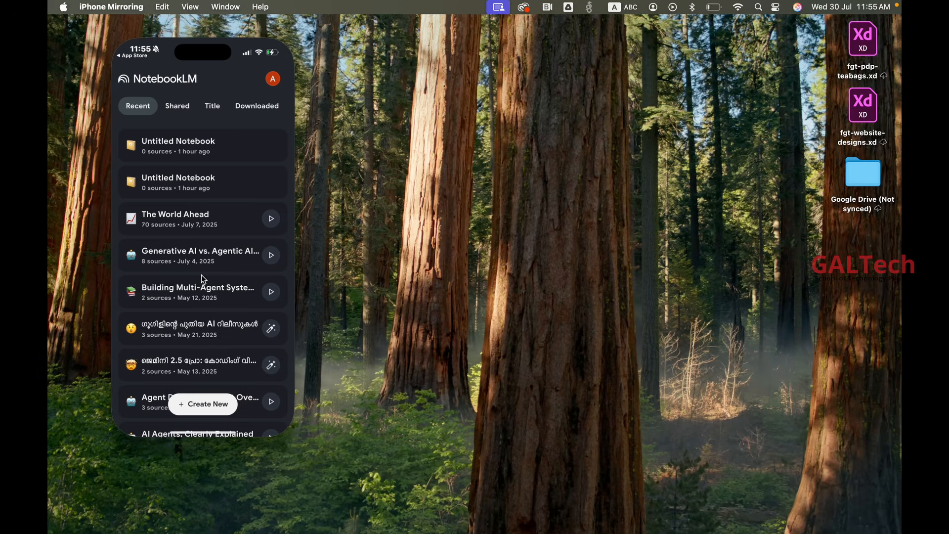
Browse the notebook list by Downloaded, Title and Shared, and return to the Recent view
click(242, 112)
click(212, 102)
click(188, 103)
click(141, 105)
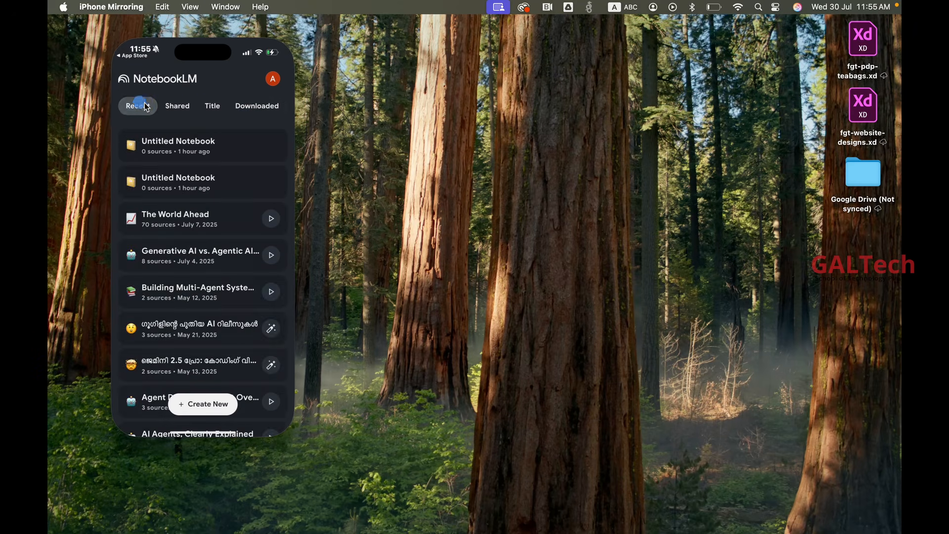